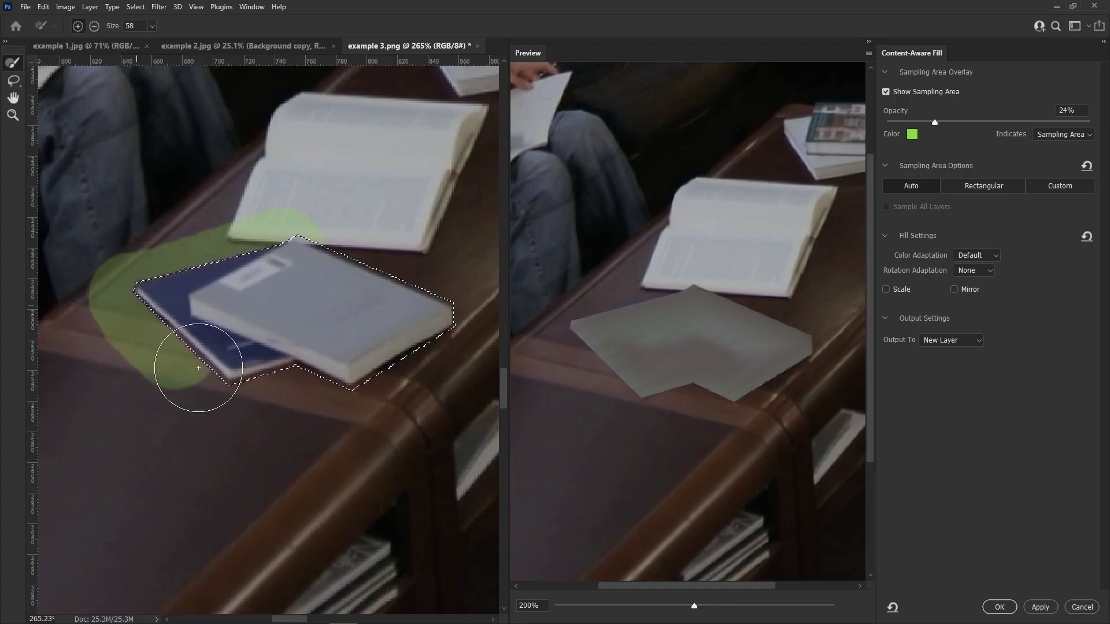
- Add the tabletop beside the blue book to the Content-Aware Fill sampling area
mouse_move(198, 367)
left_mouse_down()
mouse_move(478, 307)
mouse_move(168, 297)
left_mouse_up()
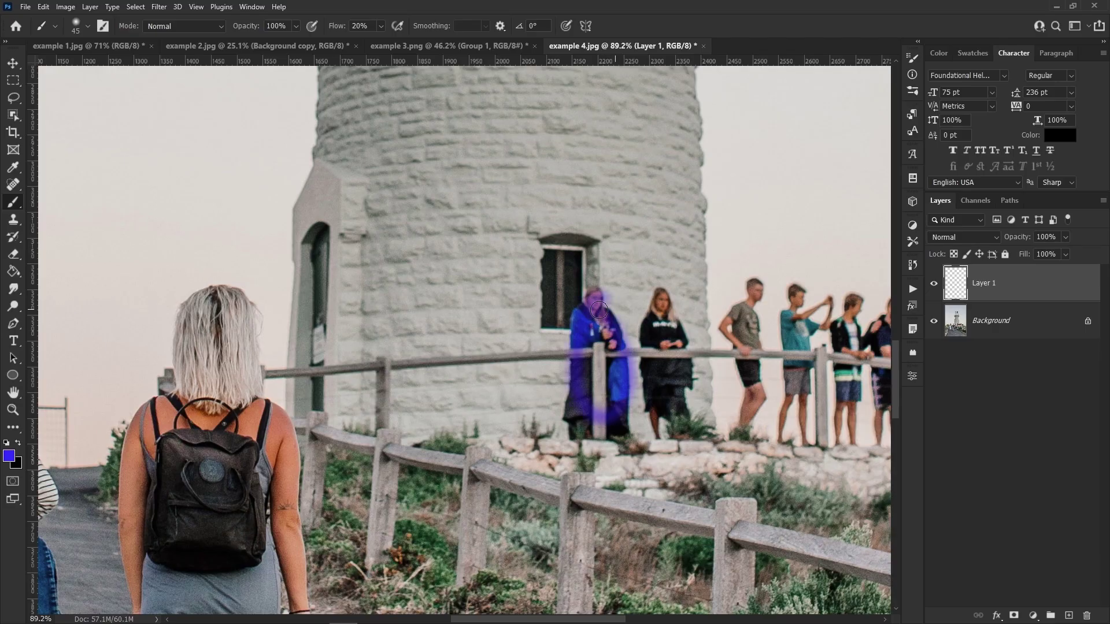
- Paint soft blue strokes on Layer 1 over the two people beside the tower and along the upper fence rail
left_click_drag(599, 310, 615, 315)
left_click_drag(650, 312, 685, 405)
mouse_move(292, 375)
left_mouse_down()
mouse_move(613, 363)
mouse_move(737, 347)
left_mouse_up()
left_click_drag(593, 263, 590, 337)
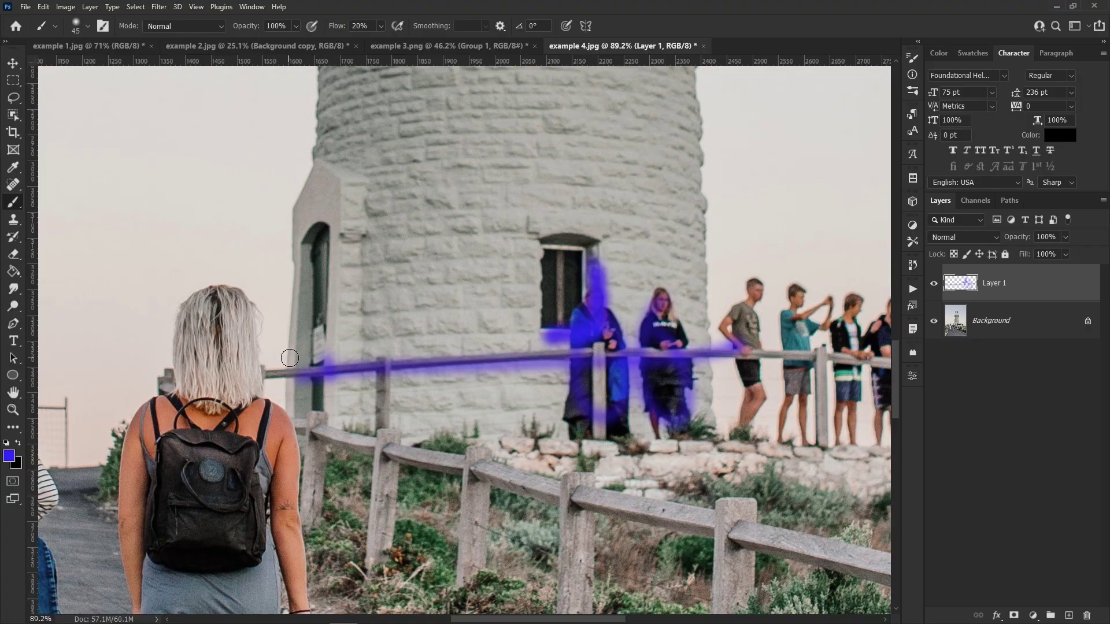
left_click_drag(317, 375, 285, 377)
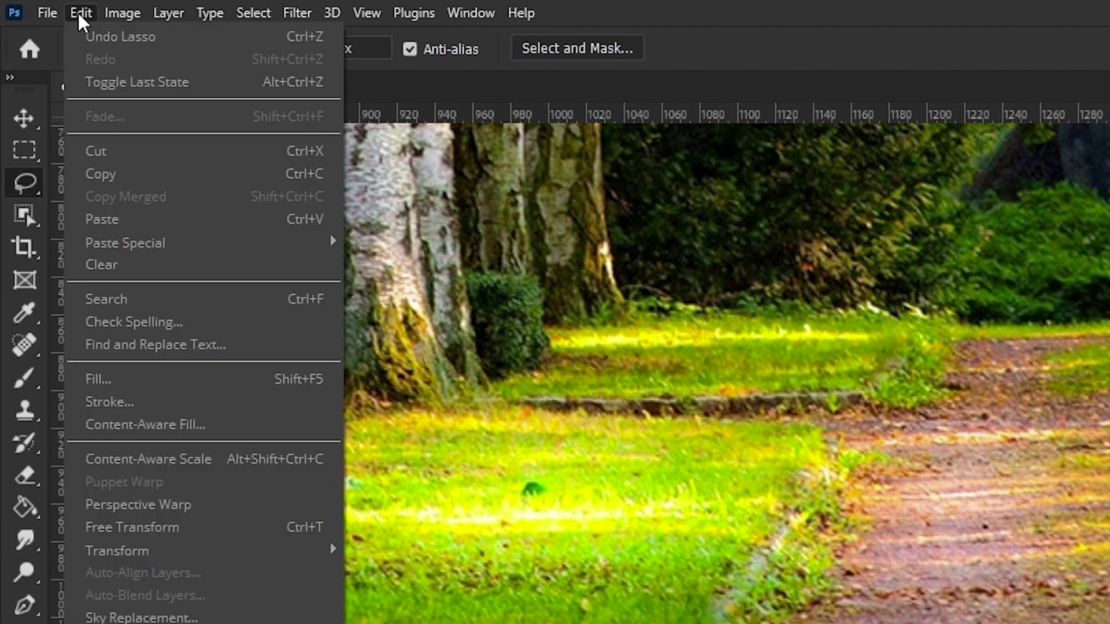
- Remove the two selected pine cones from the path with Content-Aware Fill output to a new layer, and compare before and after
left_click(262, 430)
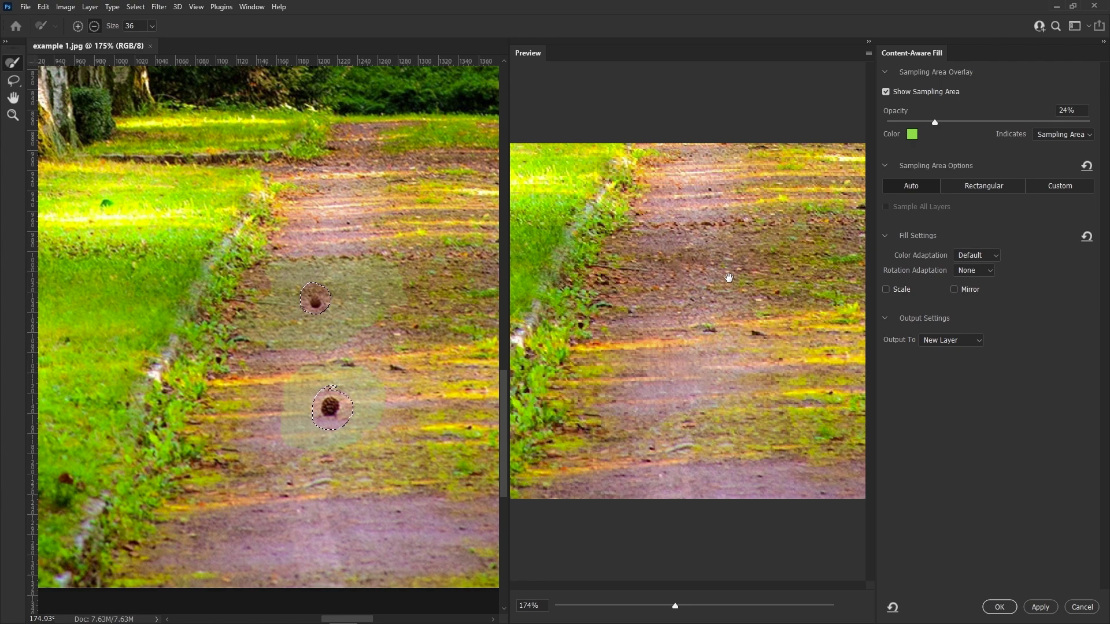
left_click(992, 607)
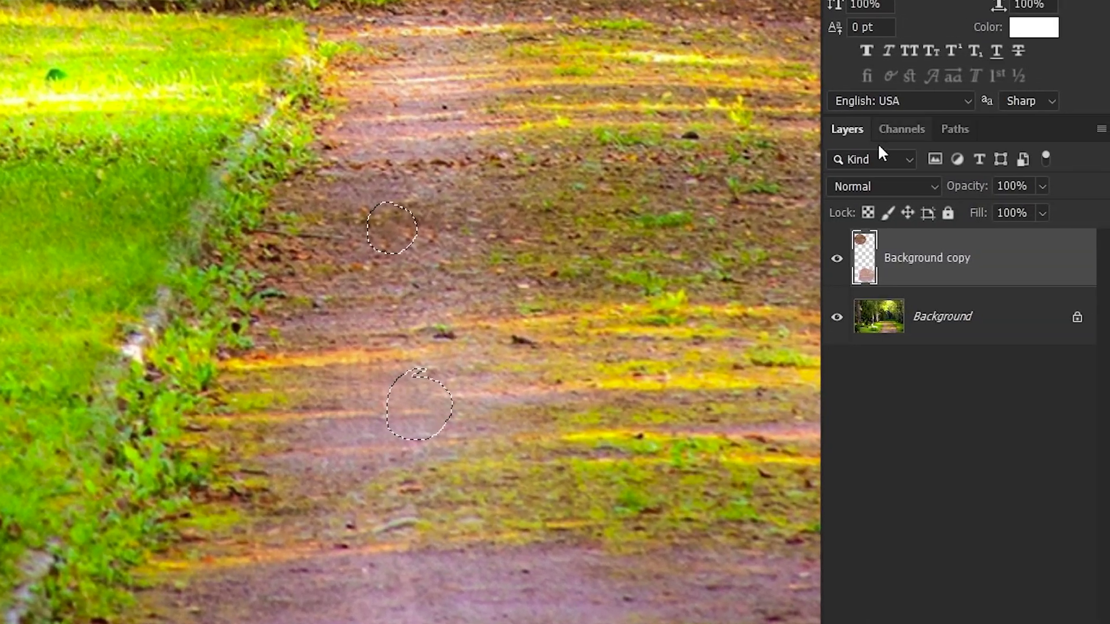
left_click(838, 261)
left_click(838, 263)
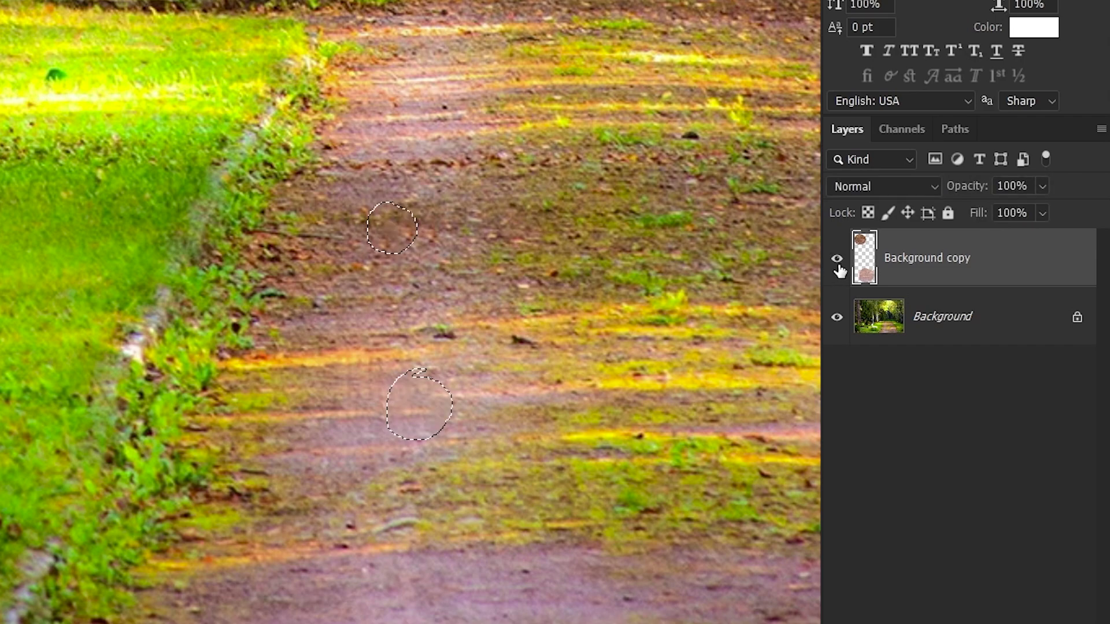
left_click(837, 262)
left_click(838, 261)
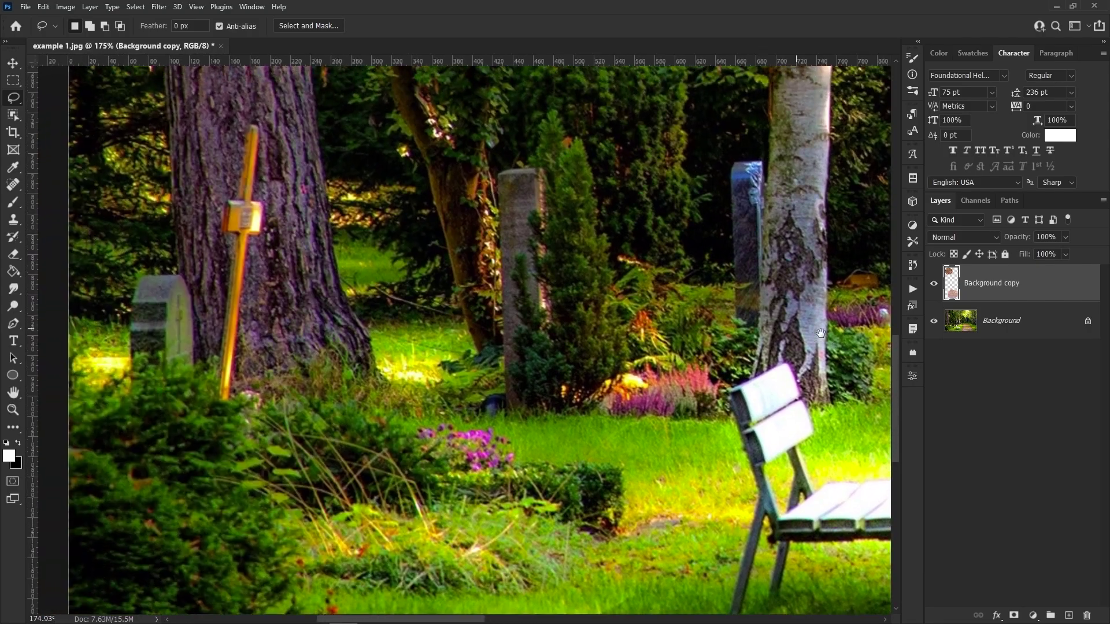
- Lasso the golden cross leaning against the tree trunk and expand the selection by 5 pixels
left_click_drag(821, 333, 891, 347)
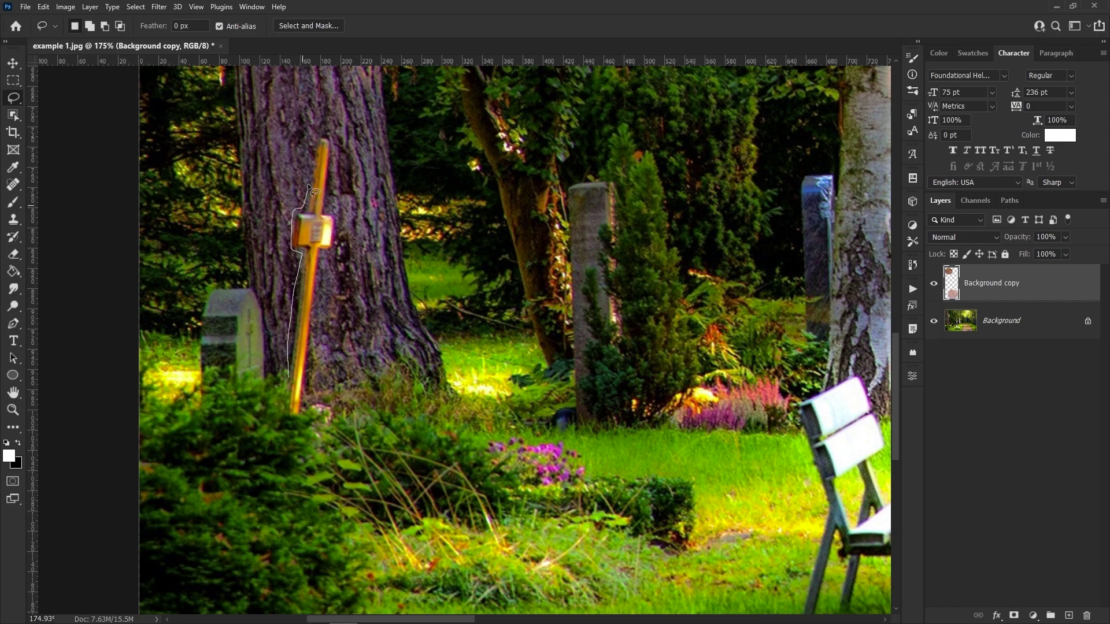
left_click_drag(336, 186, 295, 422)
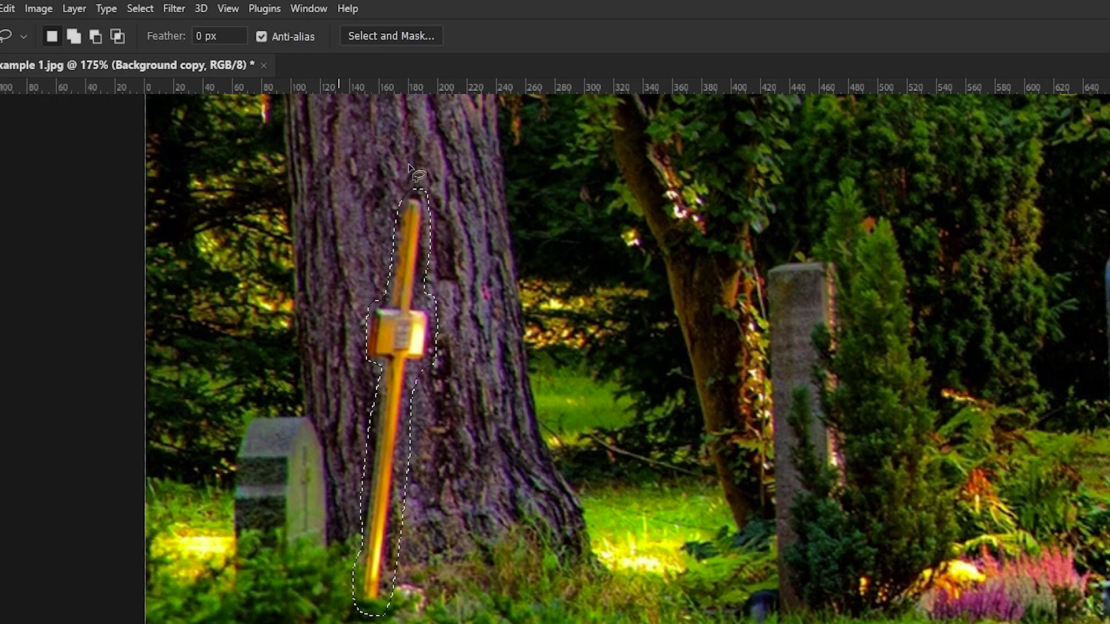
left_click(141, 8)
mouse_move(216, 285)
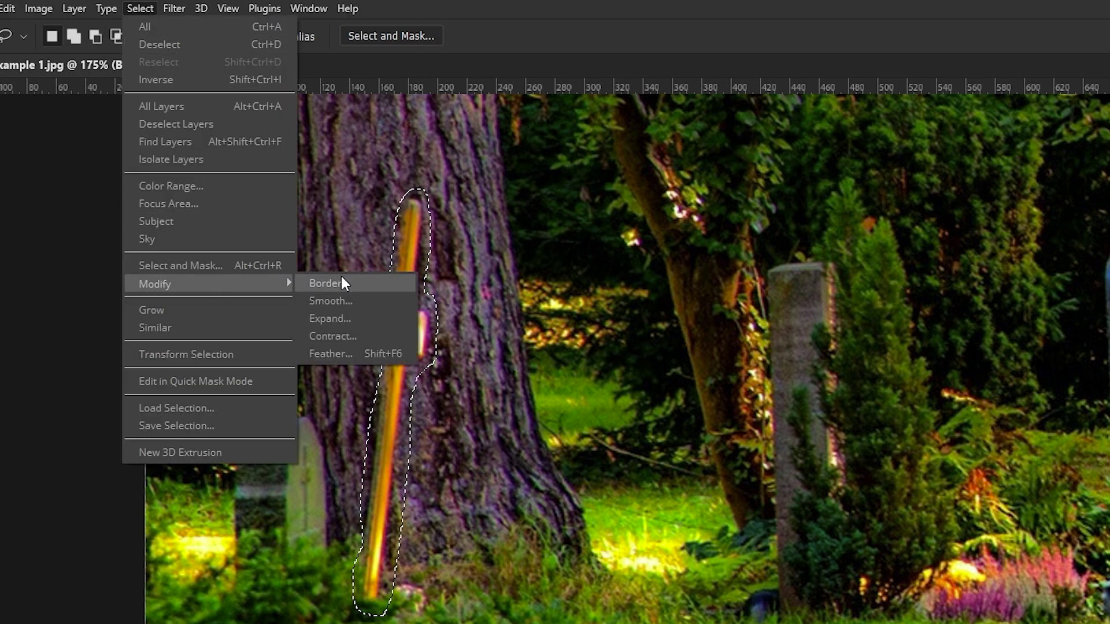
left_click(364, 322)
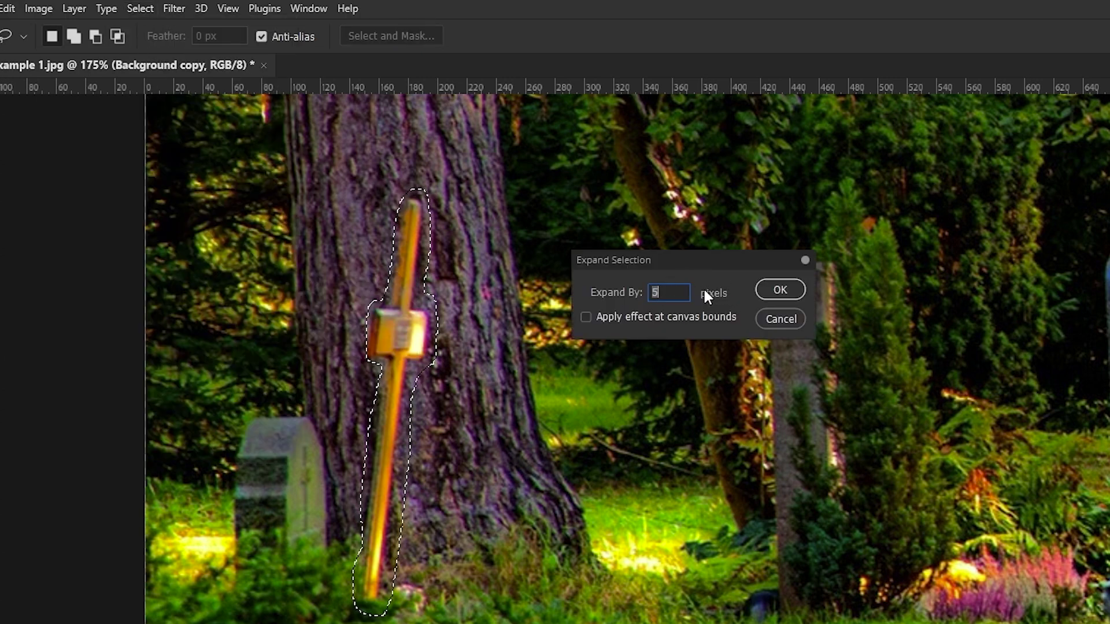
left_click_drag(716, 266, 706, 255)
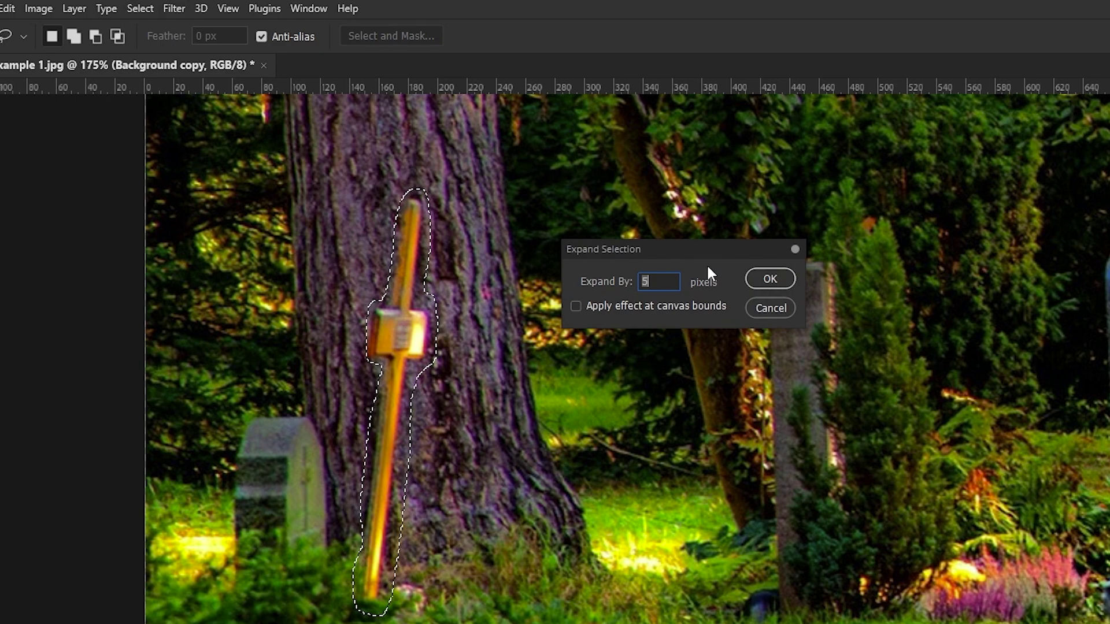
left_click(770, 278)
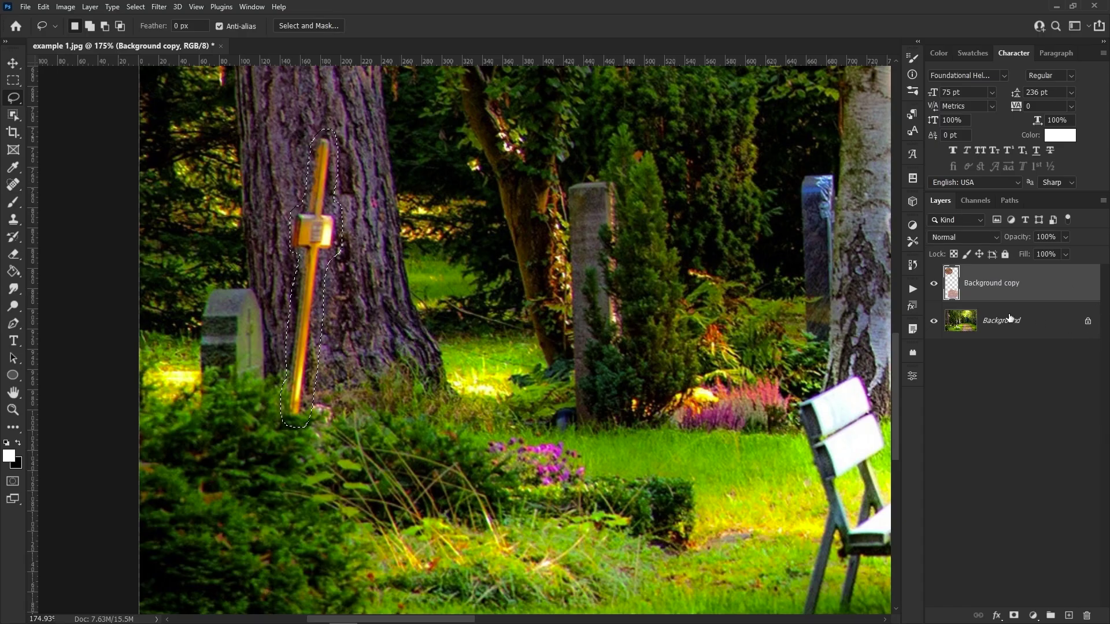
- Remove the selected cross from the Background layer with Content-Aware Fill, sending the result to a new layer
left_click(1005, 321)
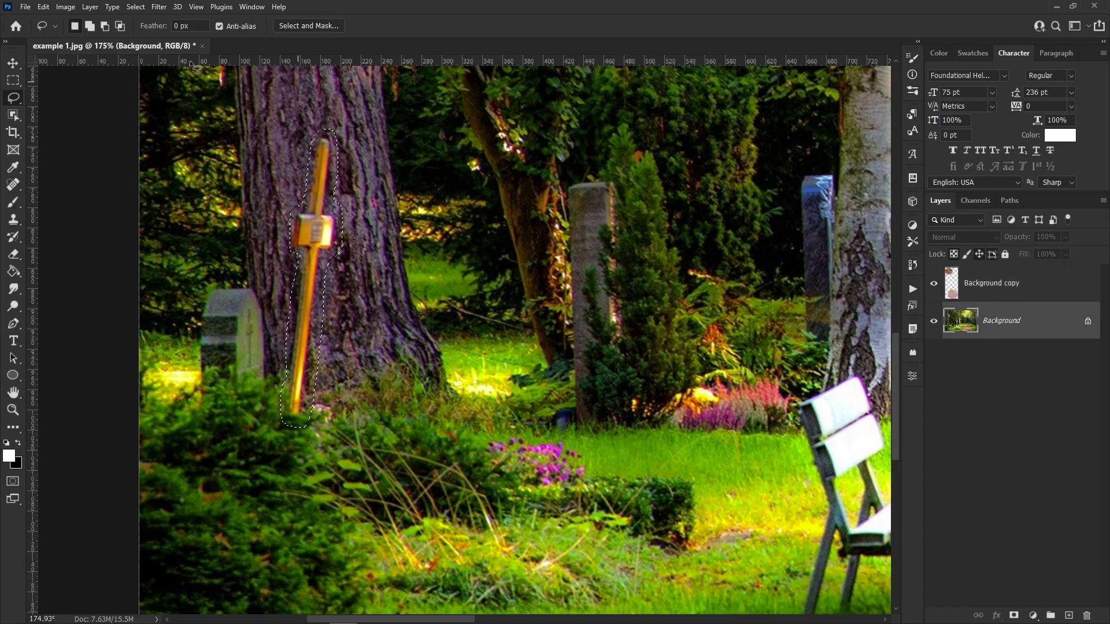
left_click(44, 7)
left_click(139, 229)
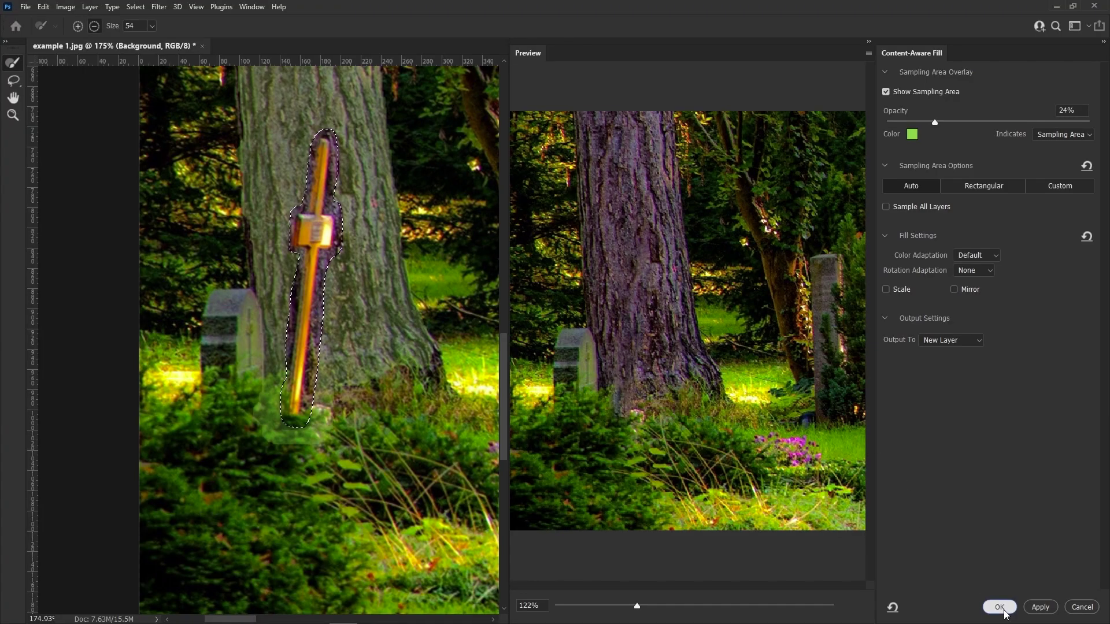
left_click(999, 607)
- Add an empty layer above the fill result and set the Spot Healing Brush to sample all layers
scroll(277, 279, "up", 3)
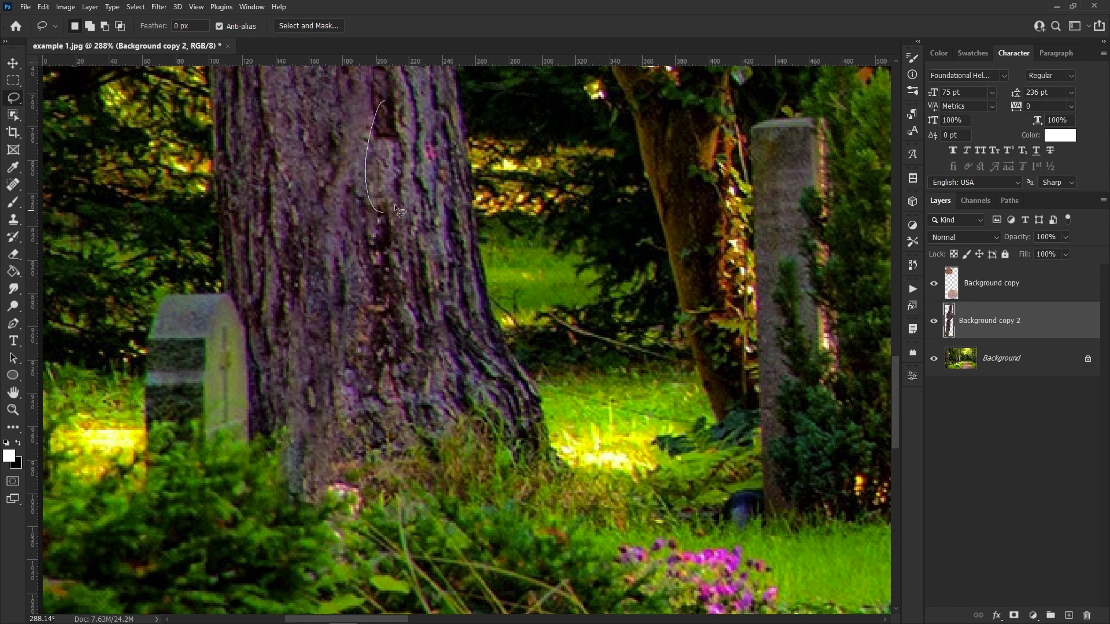
left_click_drag(394, 206, 381, 102)
left_click(1068, 615)
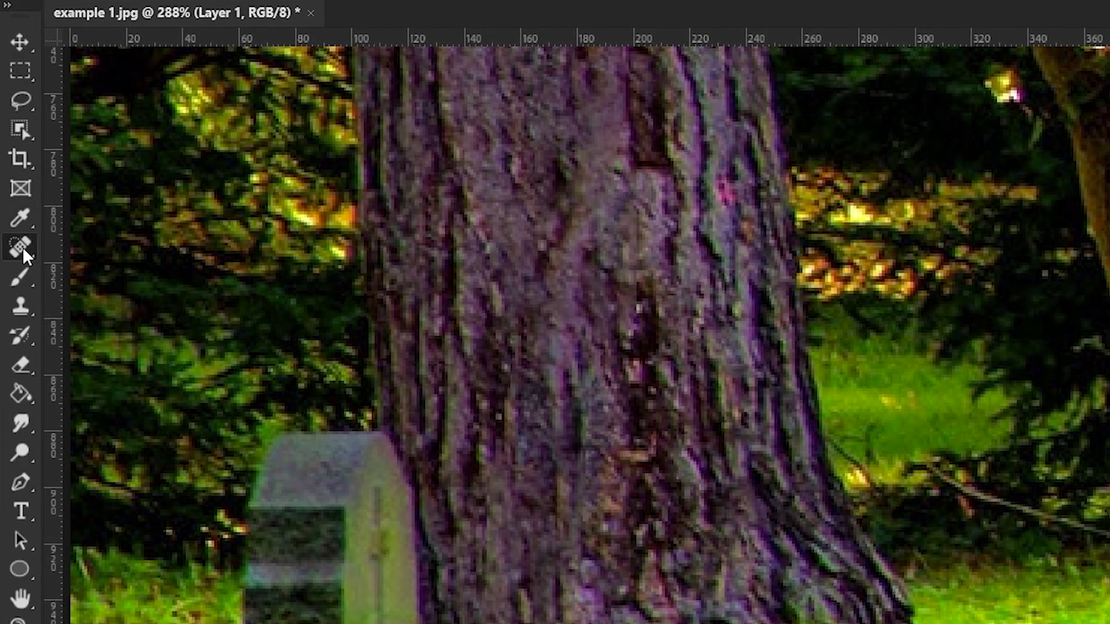
right_click(22, 248)
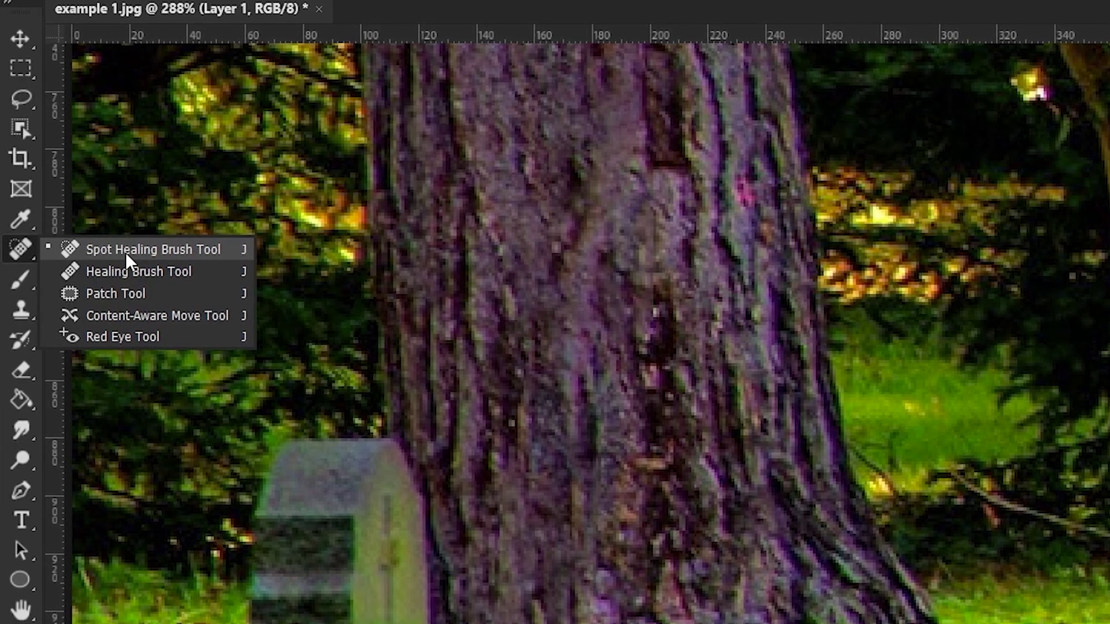
left_click(126, 252)
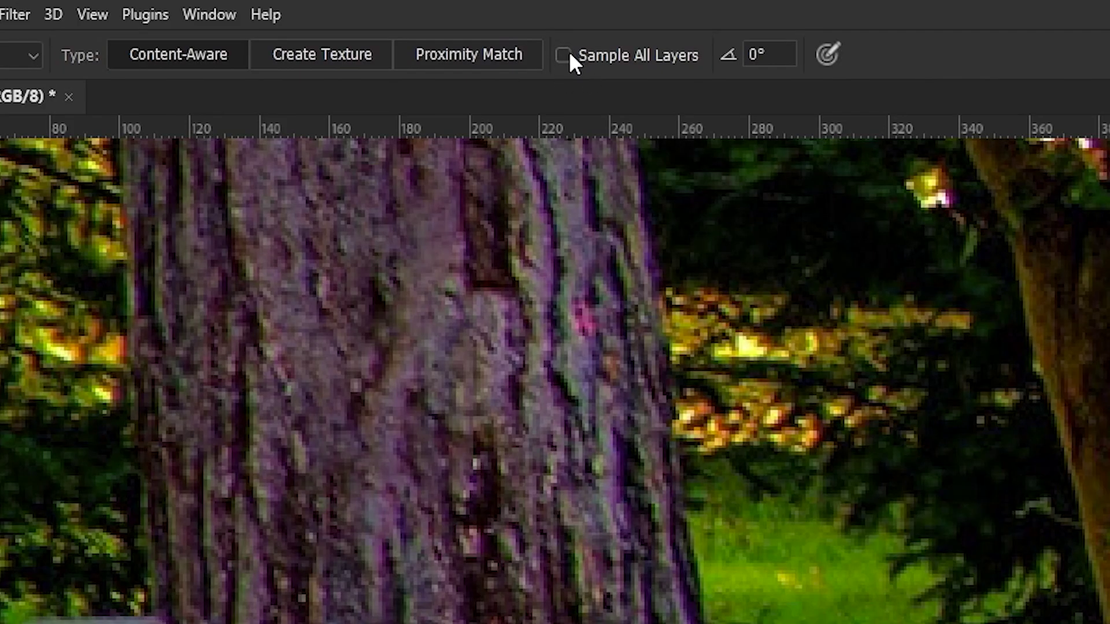
left_click(567, 54)
- Heal the dark repeated patch and the other uneven bark areas on the tree trunk
mouse_move(468, 276)
left_mouse_down()
mouse_move(471, 401)
mouse_move(470, 235)
left_mouse_up()
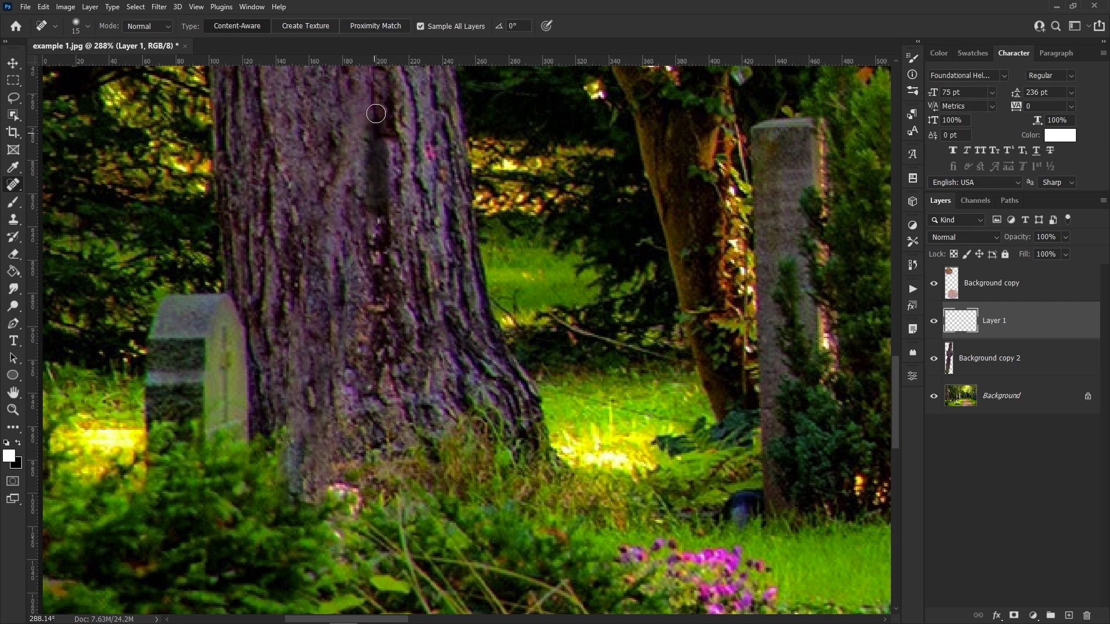
left_click_drag(376, 114, 376, 115)
left_click_drag(274, 197, 289, 402)
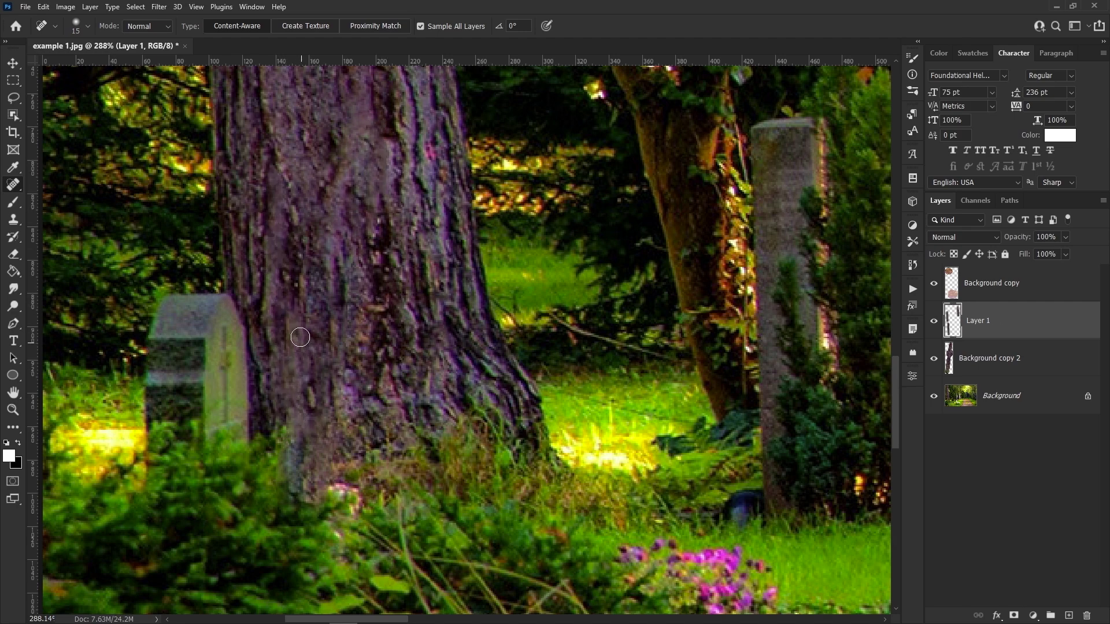
- Toggle Layer 1's visibility to compare the tree trunk with and without the healing
scroll(300, 337, "up", 3)
left_click(935, 322)
left_click(934, 322)
left_click(934, 321)
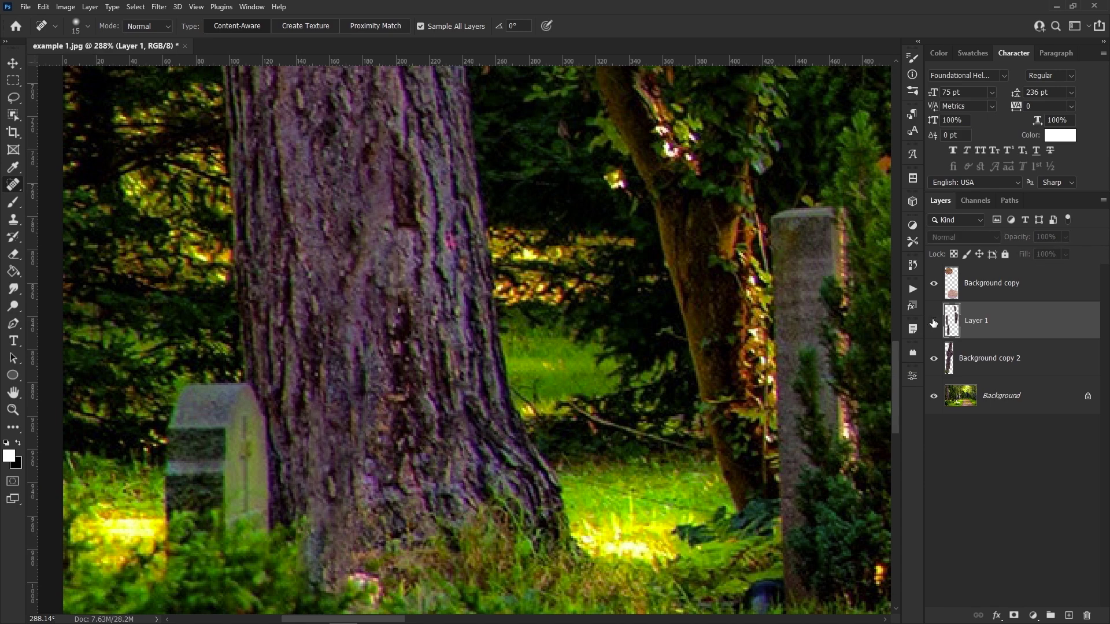
left_click(934, 322)
left_click(934, 322)
left_click(934, 321)
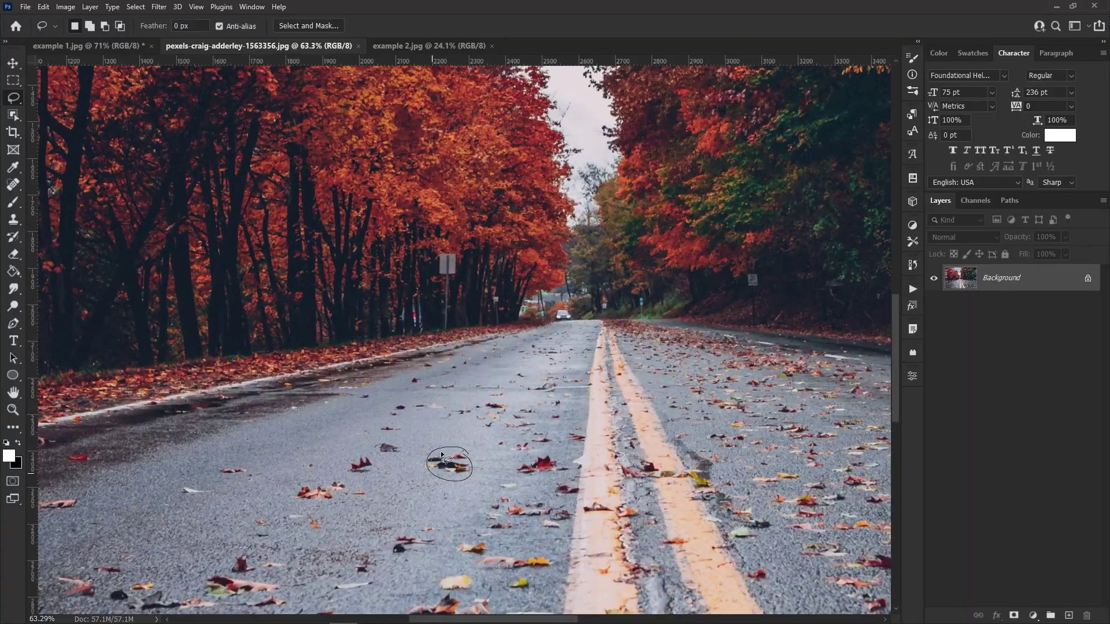
- Outline individual fallen leaves on the road with the Lasso tool and clear the selection
left_click_drag(373, 442, 375, 440)
left_click_drag(354, 453, 355, 455)
left_click_drag(328, 512, 347, 478)
left_click_drag(220, 467, 221, 465)
key("ctrl+d")
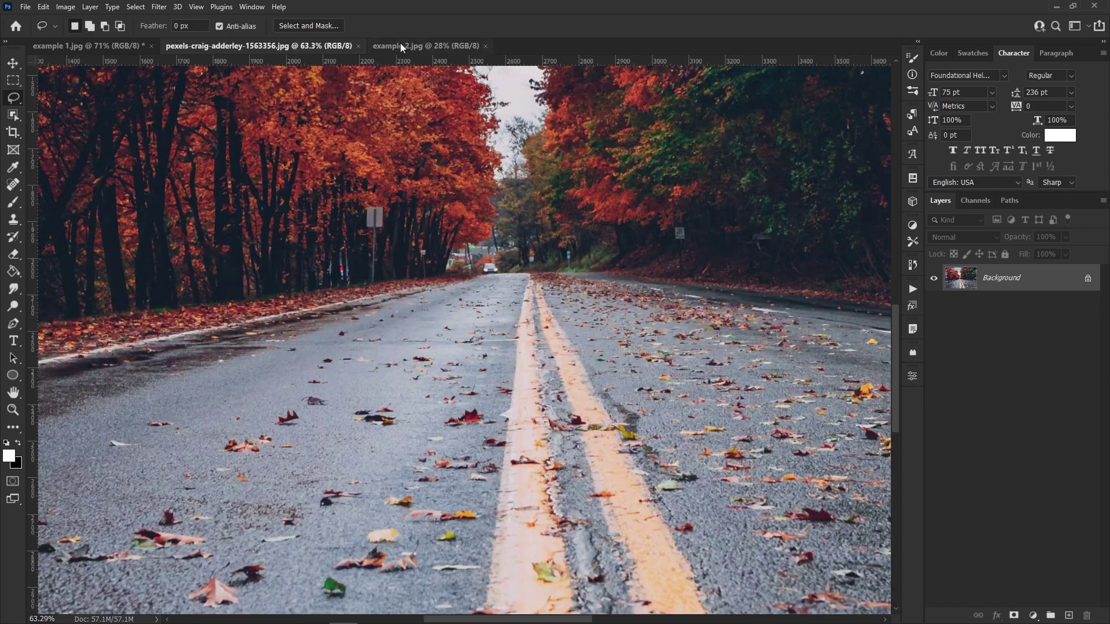
- Switch to example 2.jpg, add a new layer and set the foreground colour to blue 2a00ff
left_click(401, 46)
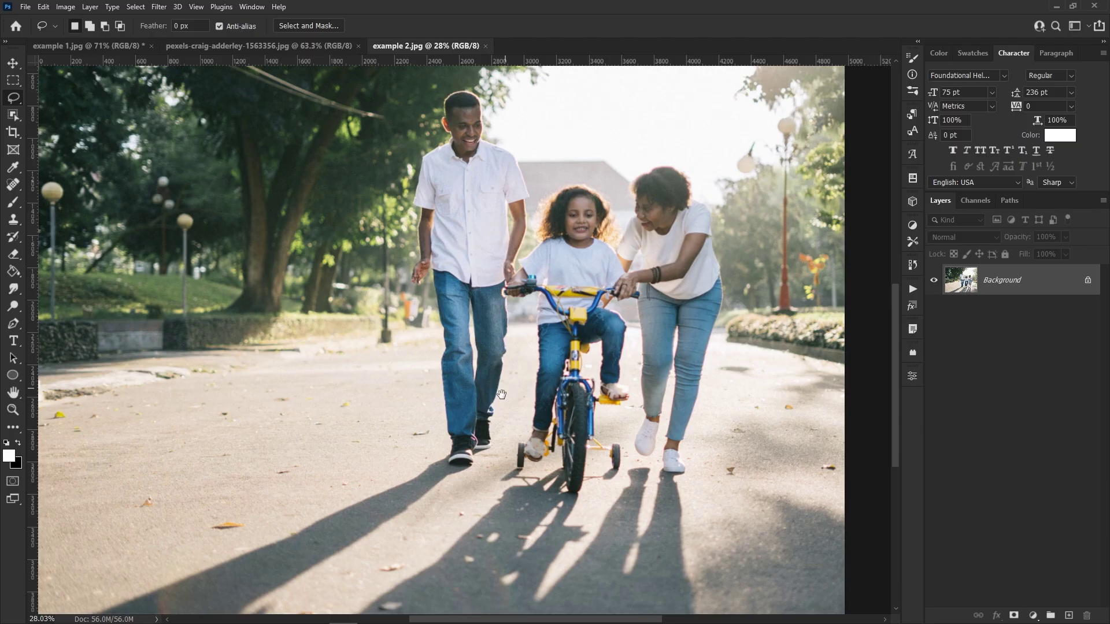
left_click_drag(500, 374, 484, 309)
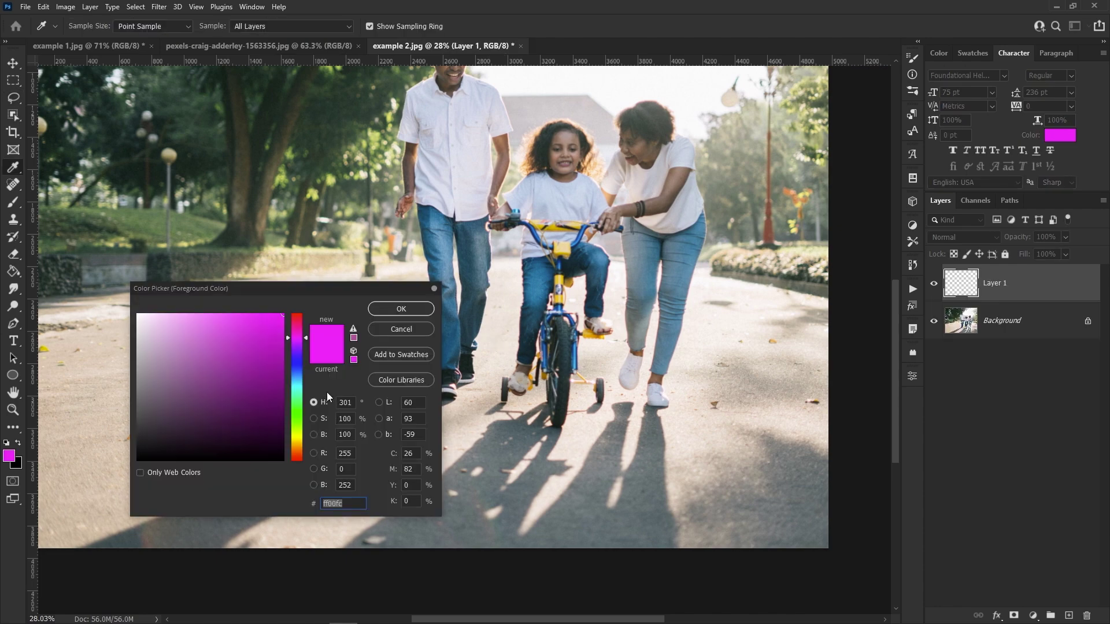
left_click_drag(303, 351, 296, 359)
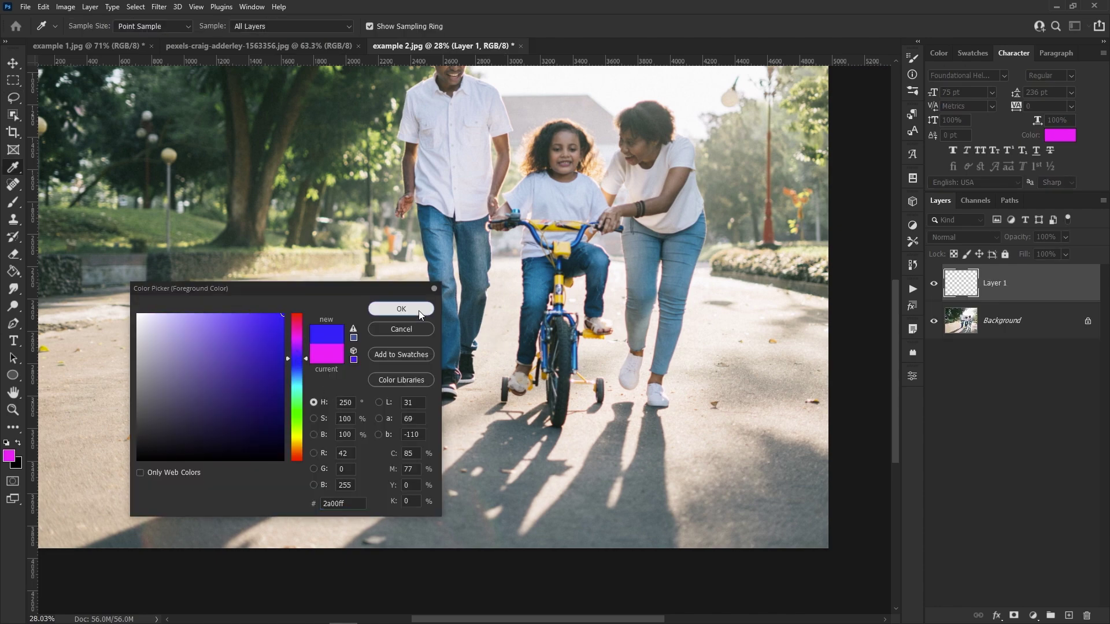
left_click(401, 309)
- Paint solid blue marks with the Brush over the leaves on the pavement beside the woman's feet
key("b")
scroll(543, 347, "up", 5)
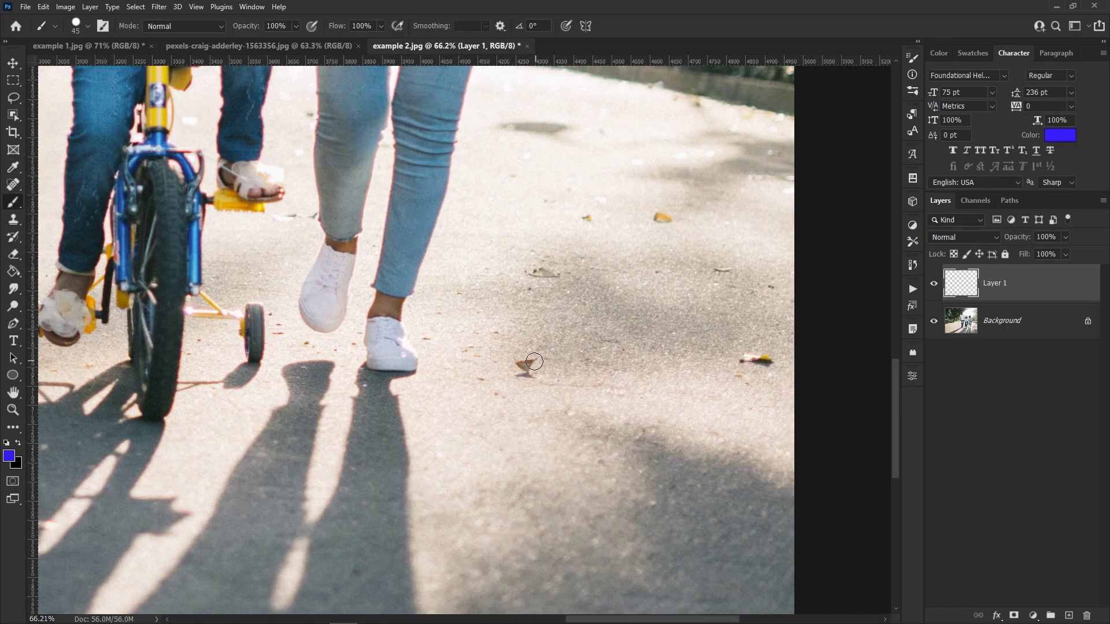
left_click_drag(535, 362, 523, 377)
left_click_drag(658, 213, 668, 220)
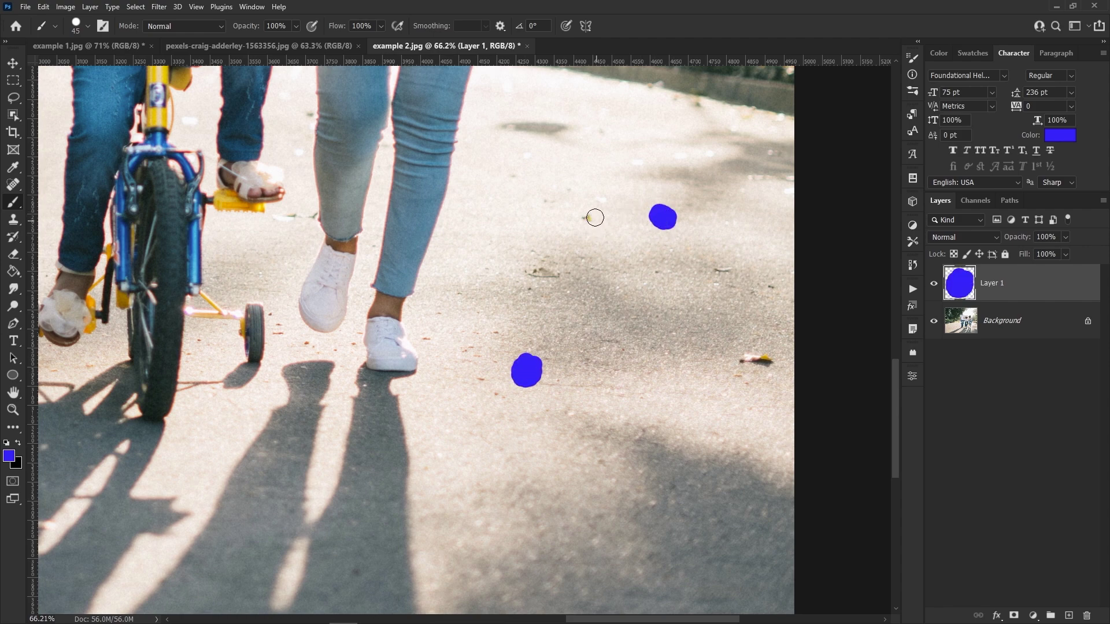
left_click(595, 218)
left_click_drag(743, 353, 765, 365)
left_click(726, 263)
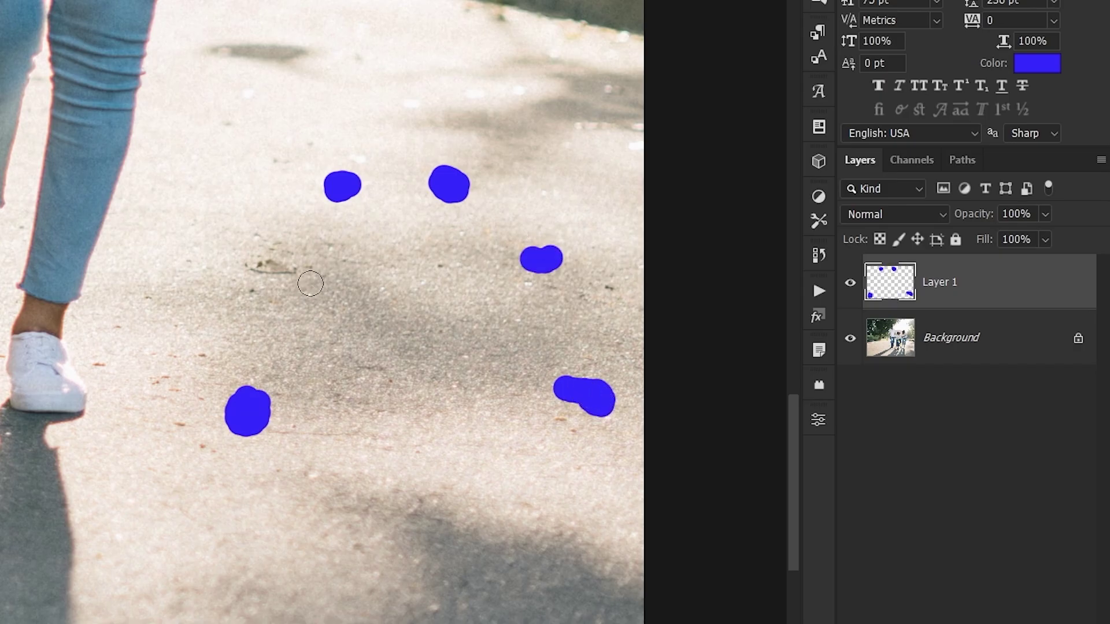
left_click_drag(296, 269, 260, 266)
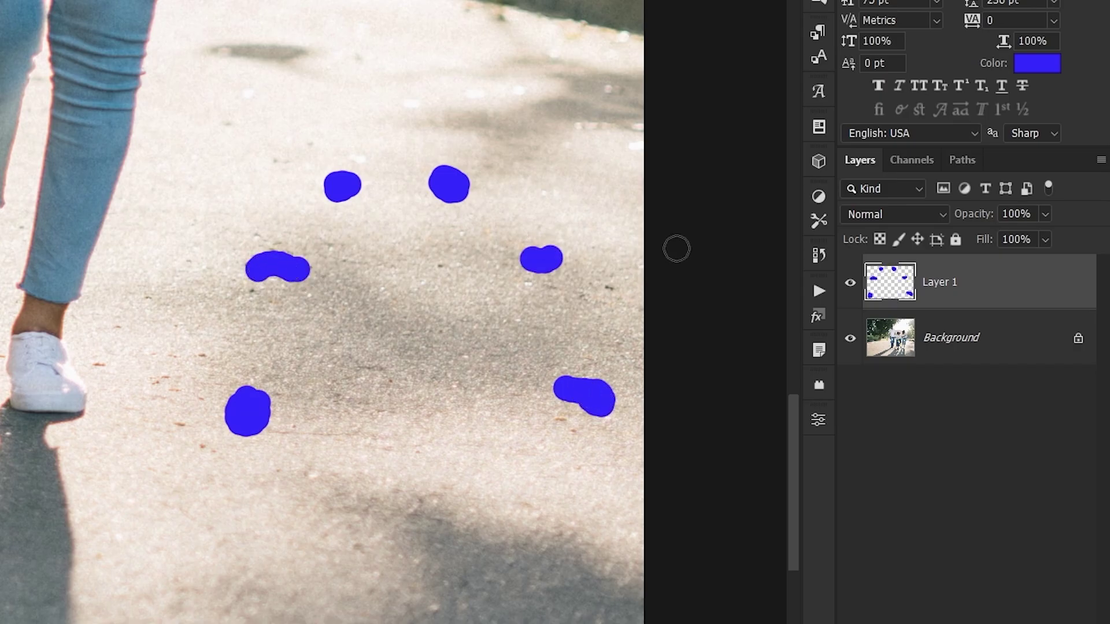
- Load Layer 1's painted marks as a selection and toggle the layer's visibility
left_click(893, 288, "ctrl")
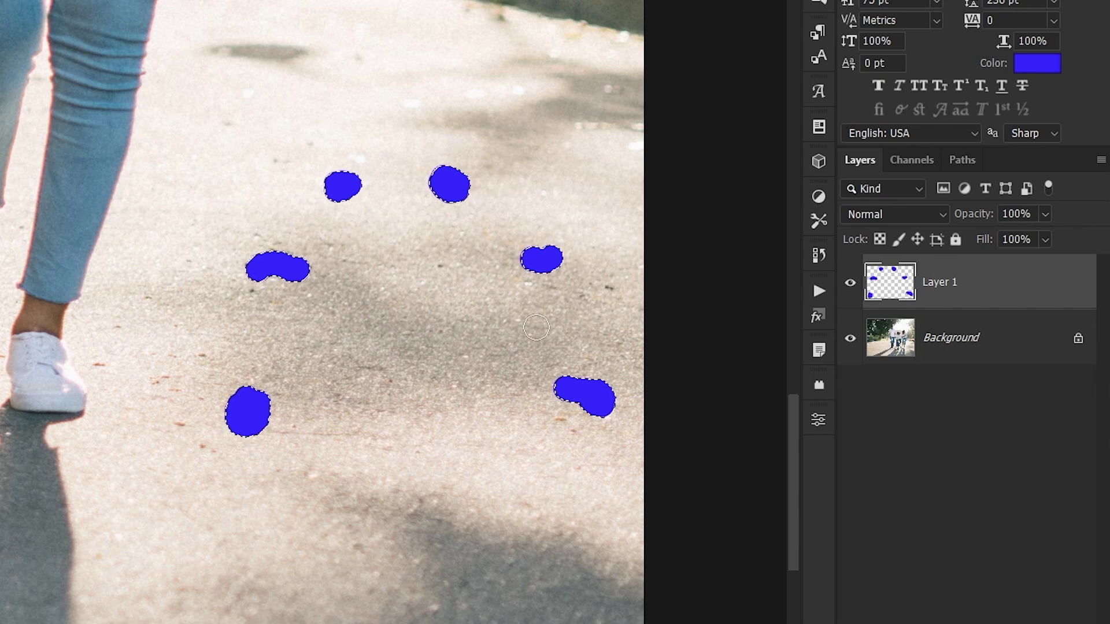
left_click(853, 283)
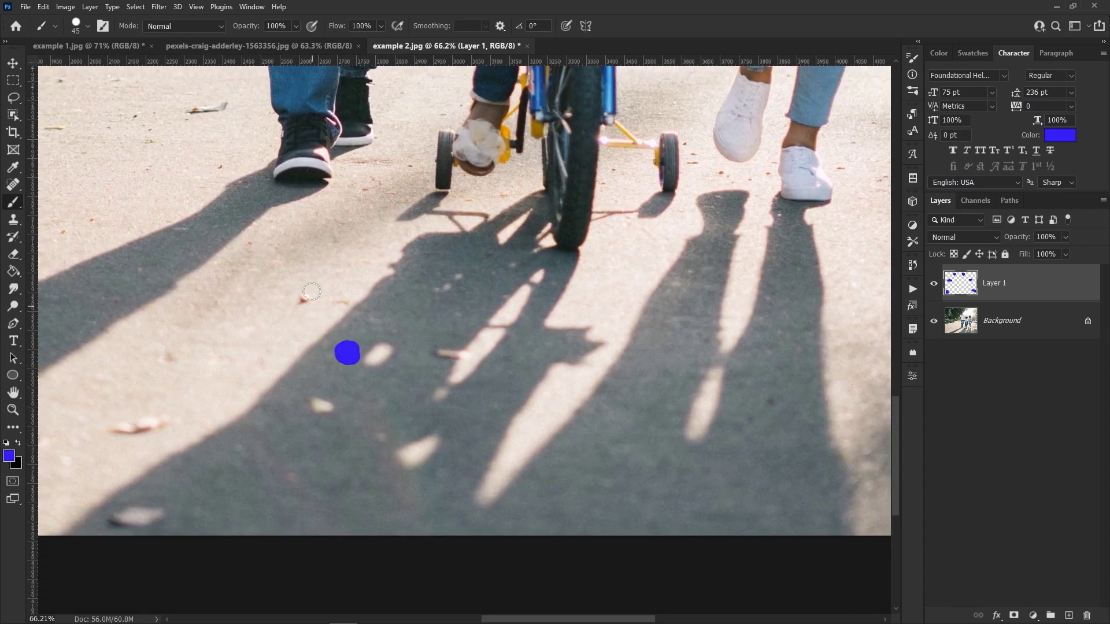
- Paint blue marks over the leaves lying in and around the shadows in front of the bicycle
left_click(305, 296)
left_click(320, 406)
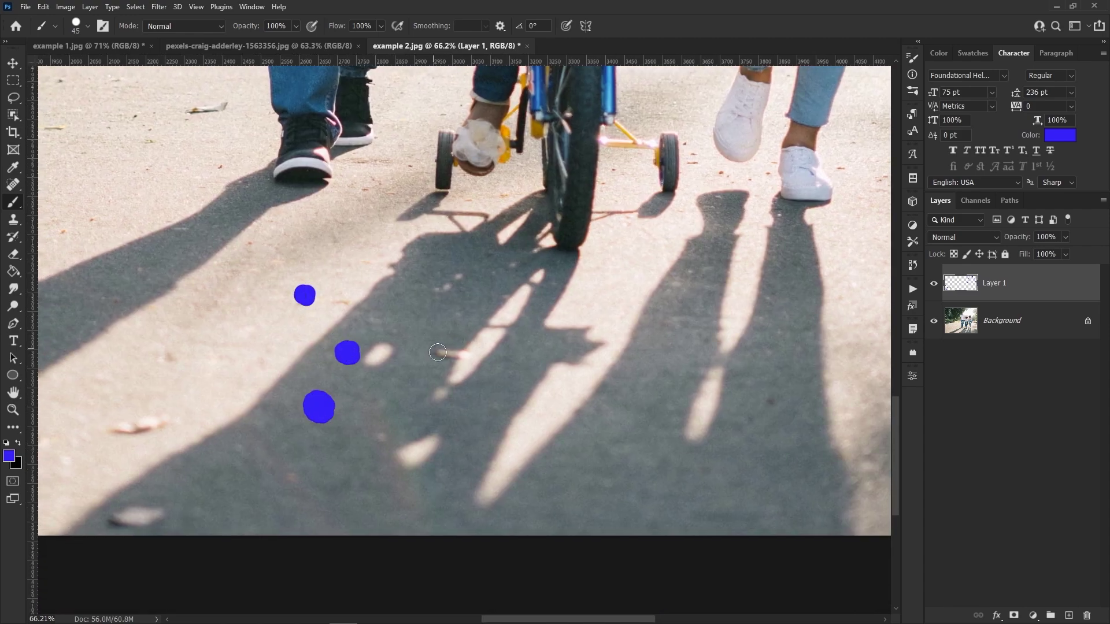
left_click_drag(438, 352, 470, 353)
left_click_drag(117, 430, 168, 420)
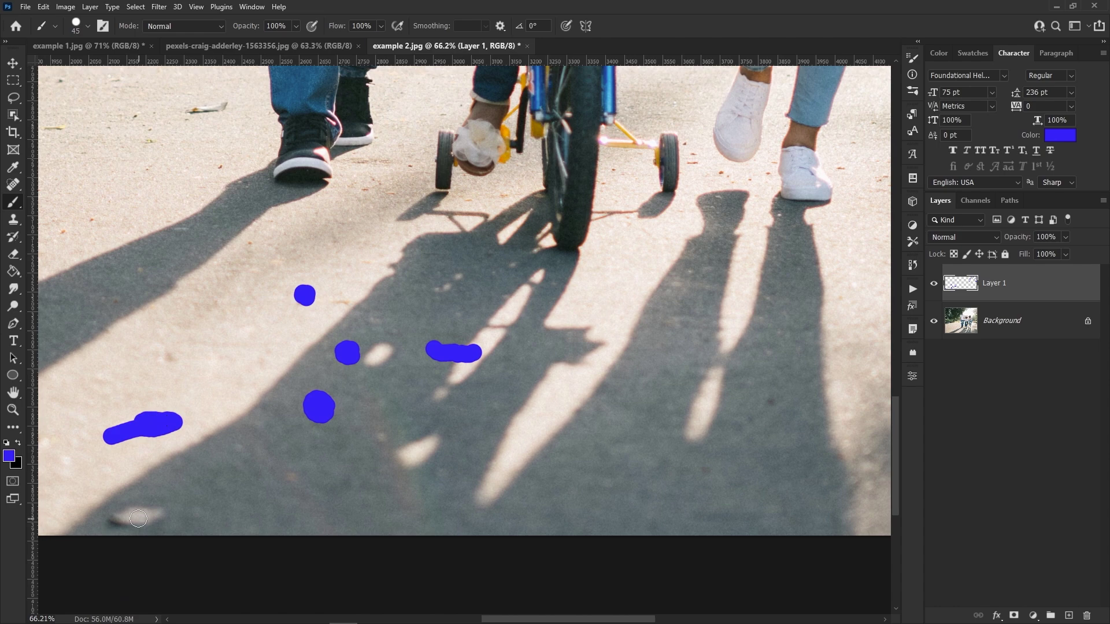
left_click_drag(138, 519, 158, 512)
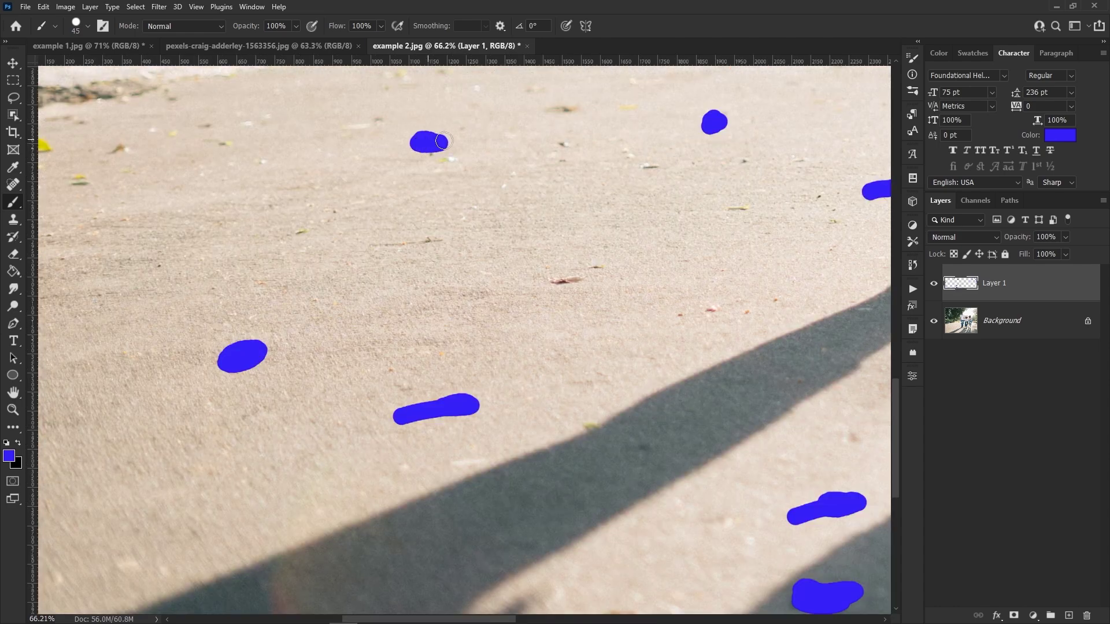
- Paint blue marks over the small leaves scattered on the sunlit pavement far to the left of the family
left_click_drag(443, 163, 454, 163)
left_click_drag(564, 112, 575, 105)
left_click(632, 103)
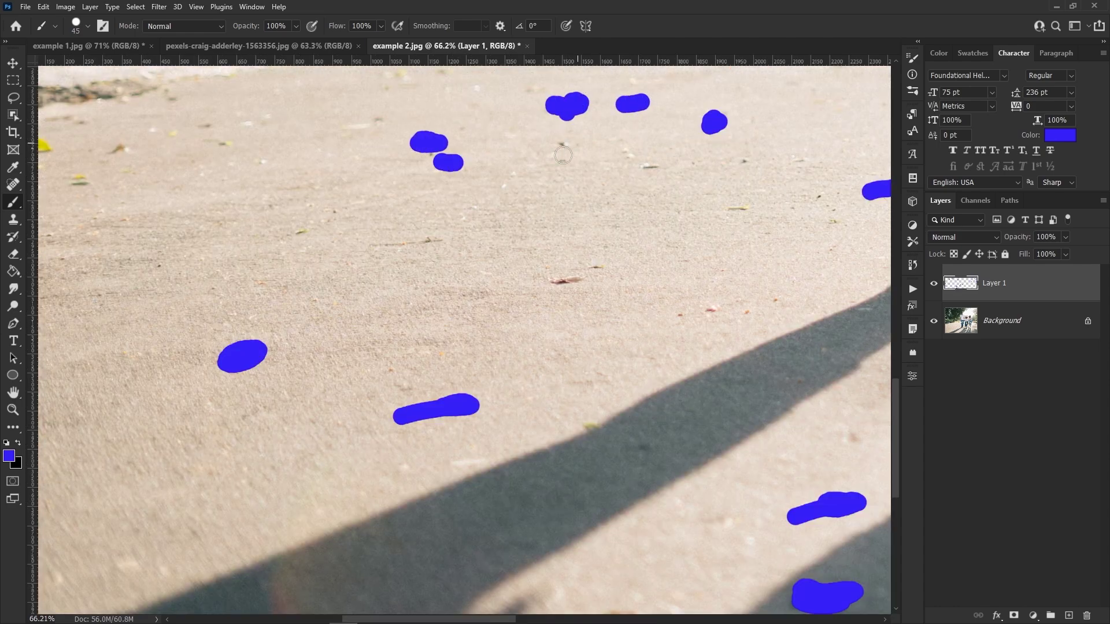
left_click(566, 149)
left_click(647, 171)
- Load Layer 1's painted marks as a selection, hide the layer and make the Background layer active
key("ctrl+0")
scroll(585, 236, "down", 3)
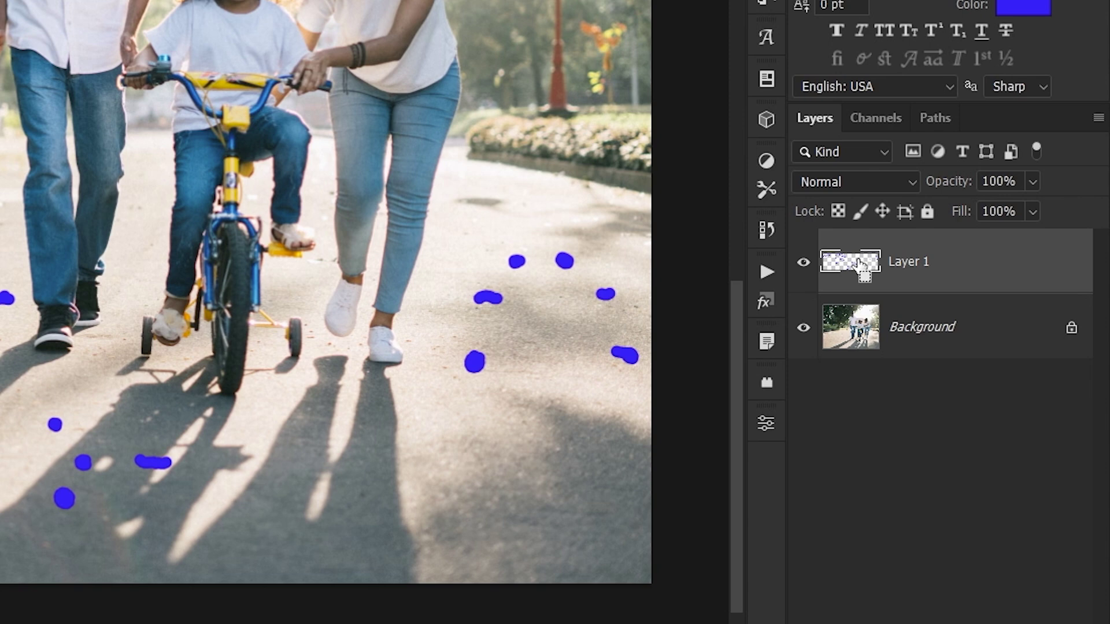
left_click(860, 265, "ctrl")
left_click(803, 262)
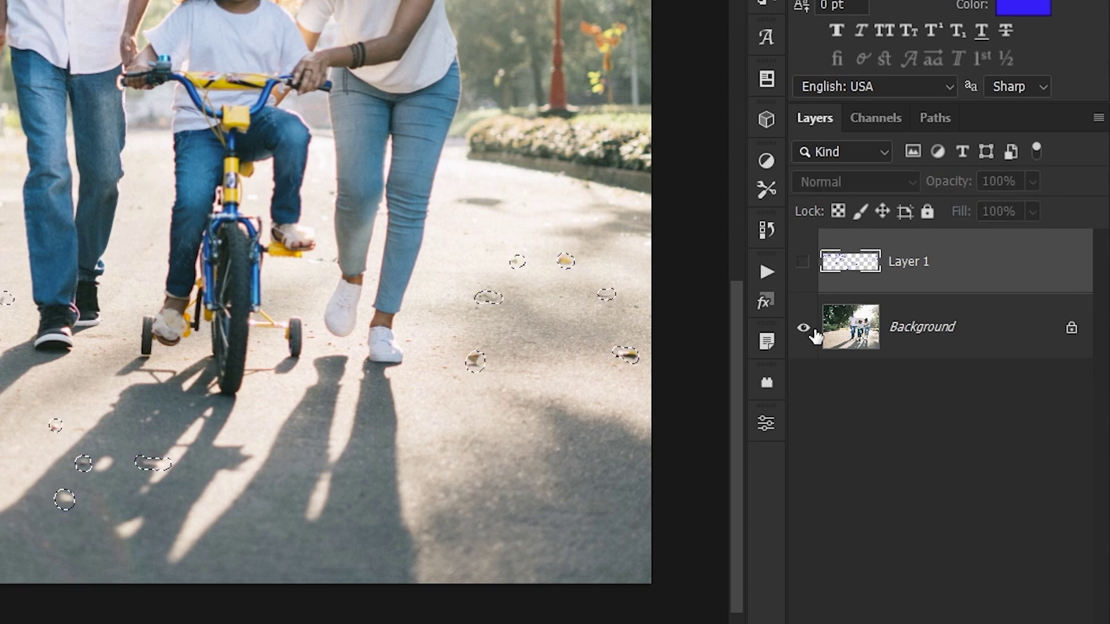
left_click(827, 330)
- Remove the selected leaves with Content-Aware Fill output to a new layer and deselect
left_click(79, 14)
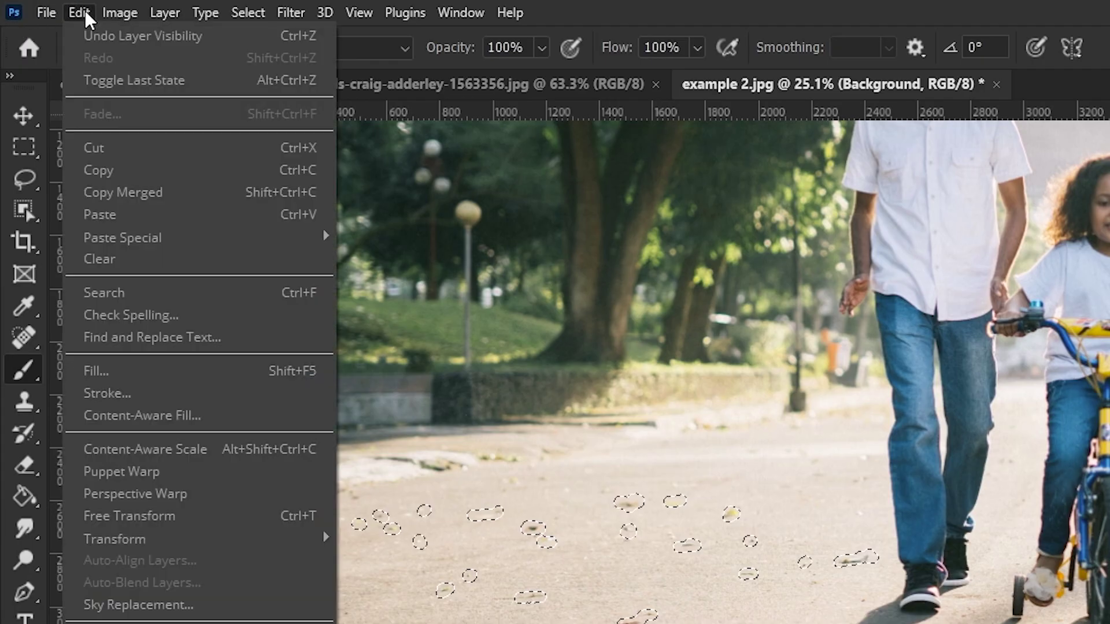
left_click(243, 415)
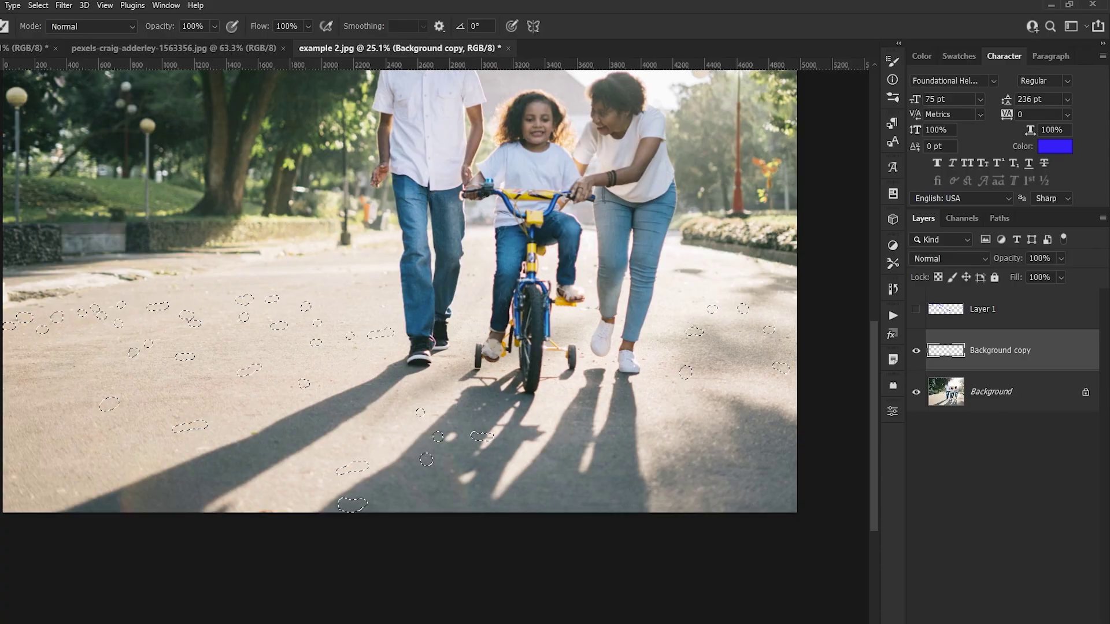
key("ctrl+d")
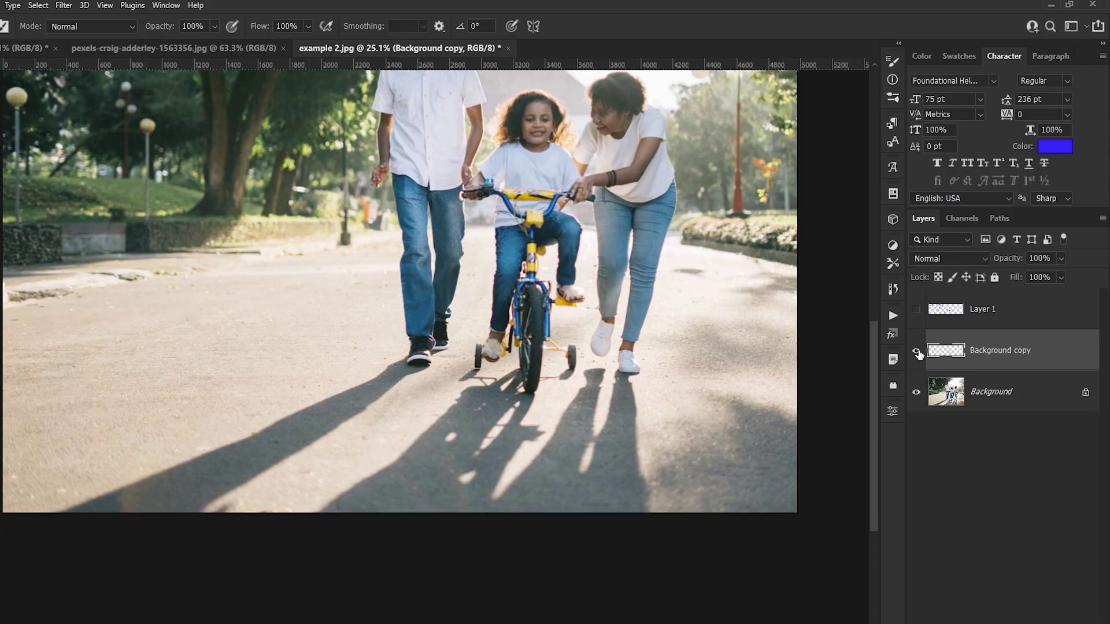
- Toggle the visibility of the Background copy layer repeatedly to compare the pavement before and after the fill
left_click(916, 355)
left_click(916, 353)
left_click(917, 352)
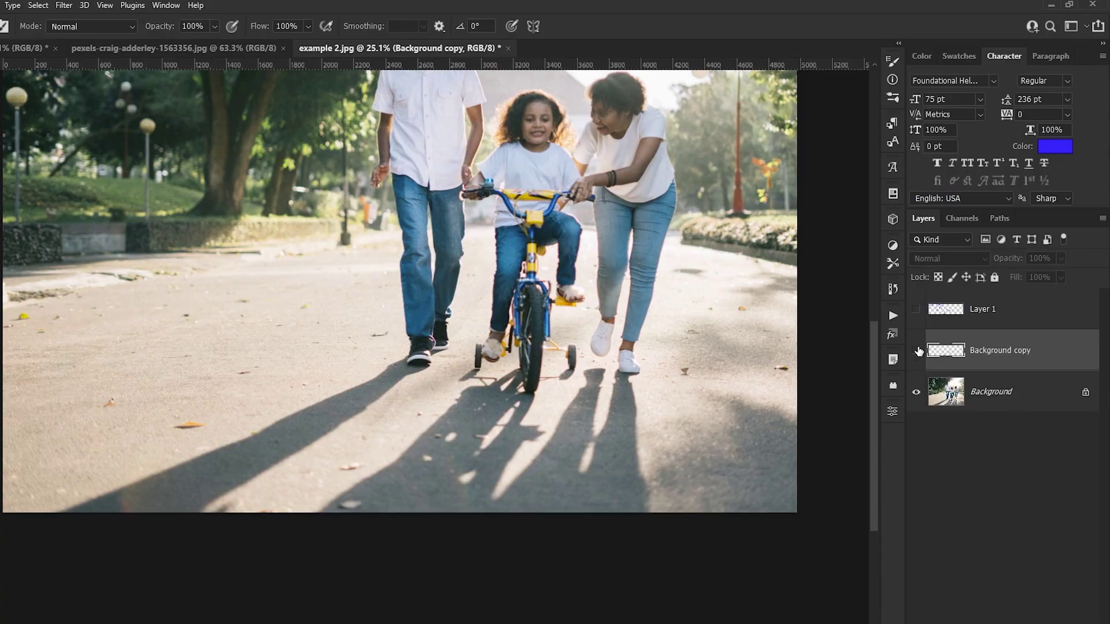
left_click(918, 352)
left_click(918, 353)
left_click(918, 353)
left_click(918, 353)
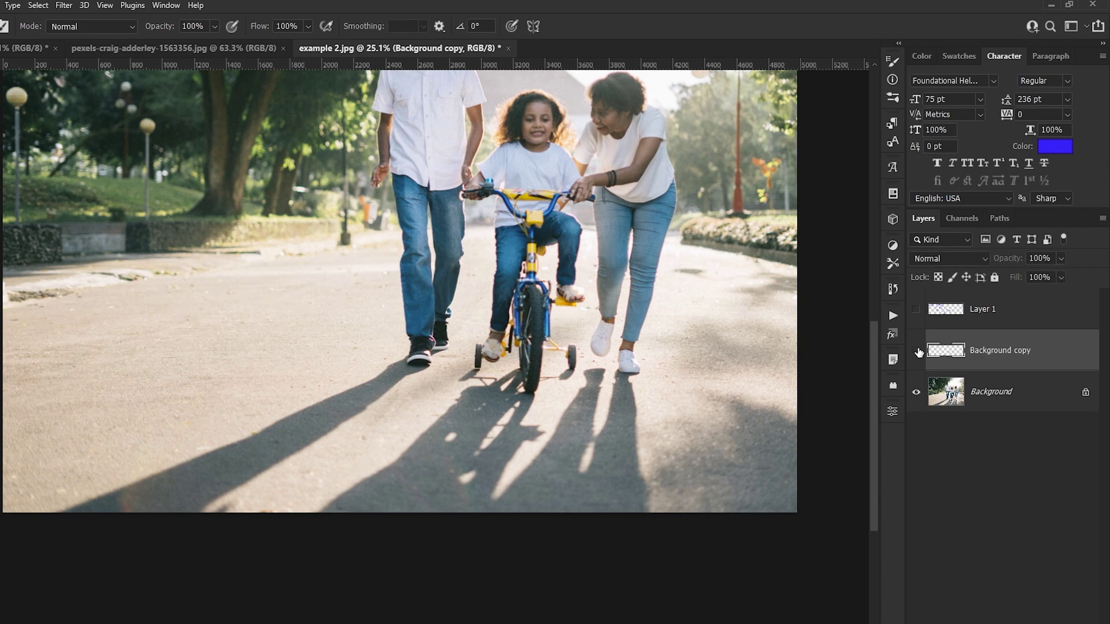
left_click(918, 354)
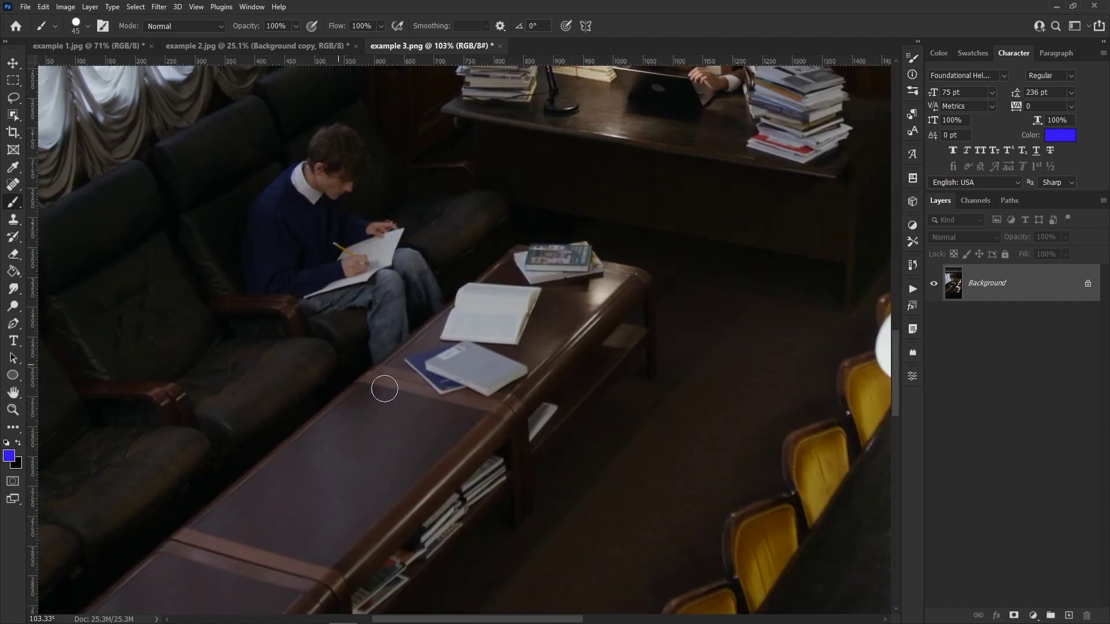
mouse_move(498, 366)
left_mouse_down()
mouse_move(431, 368)
mouse_move(440, 390)
mouse_move(514, 386)
left_mouse_up()
left_click(553, 230)
mouse_move(554, 229)
left_mouse_down()
mouse_move(585, 409)
mouse_move(495, 256)
left_mouse_up()
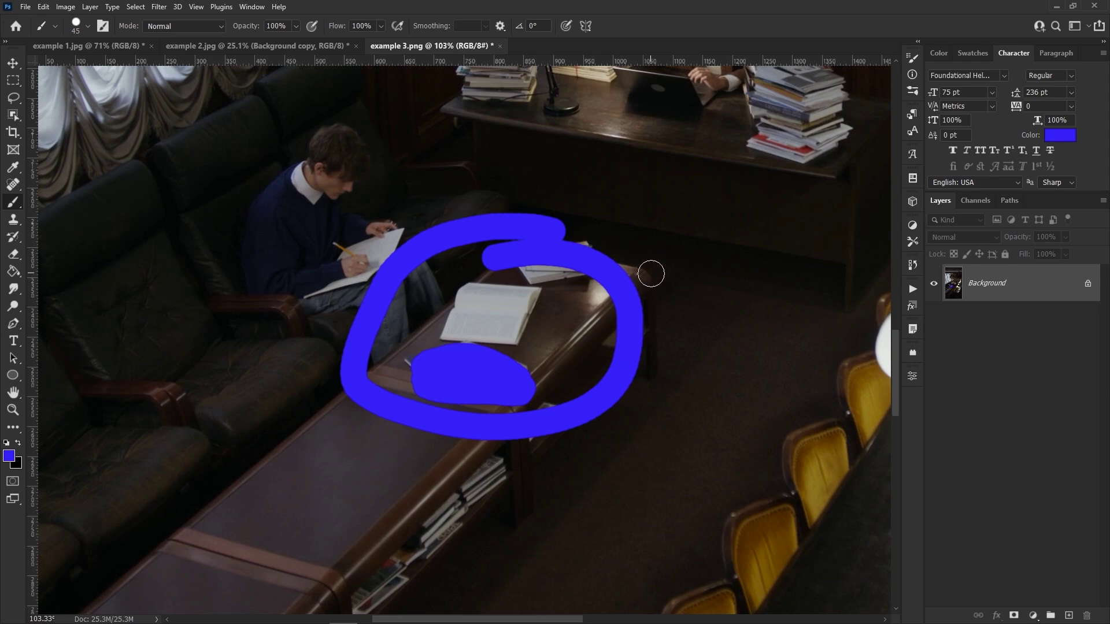
key("ctrl+z")
key("ctrl+z")
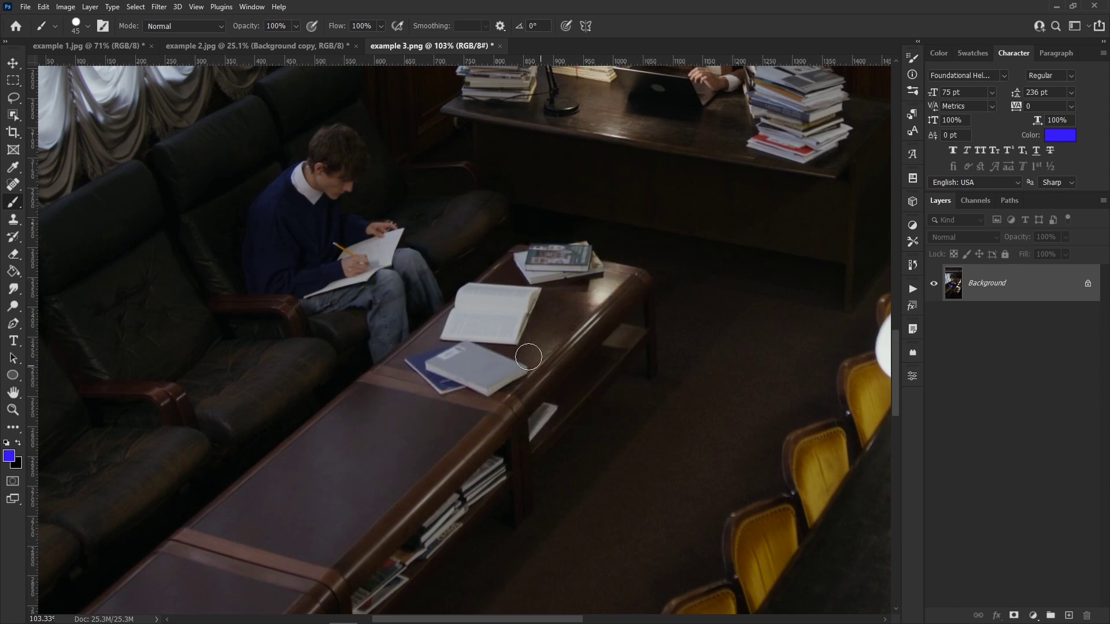
- Select the two closed overlapping books with the Polygonal Lasso, remove them with Content-Aware Fill onto a new layer and deselect
mouse_move(487, 345)
left_mouse_down()
mouse_move(422, 343)
mouse_move(406, 375)
mouse_move(498, 395)
mouse_move(510, 356)
mouse_move(469, 343)
left_mouse_up()
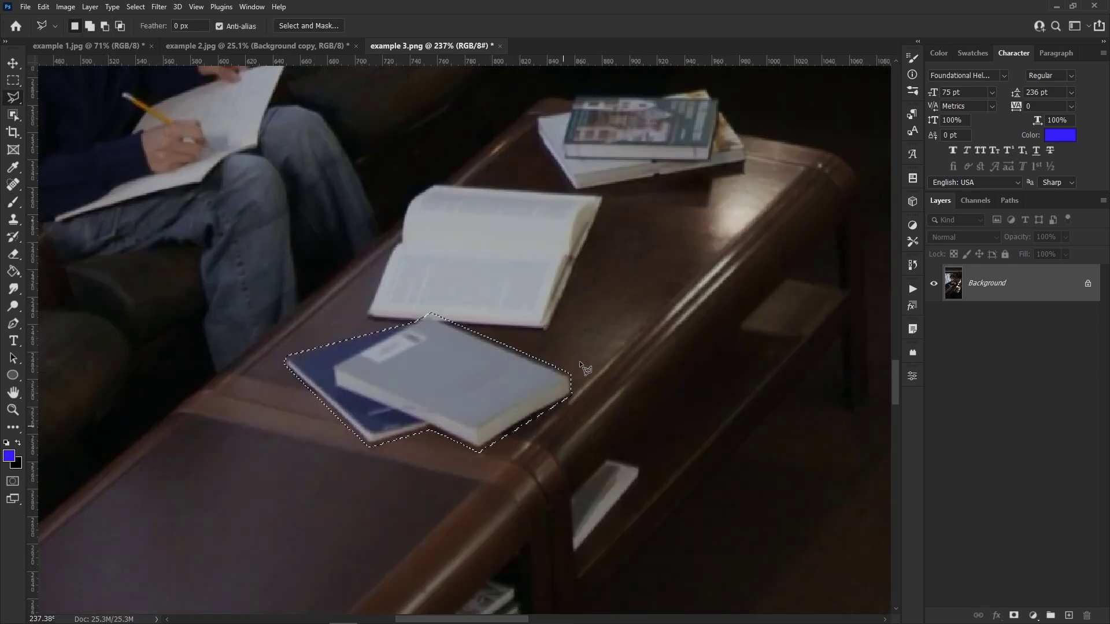
left_click(44, 6)
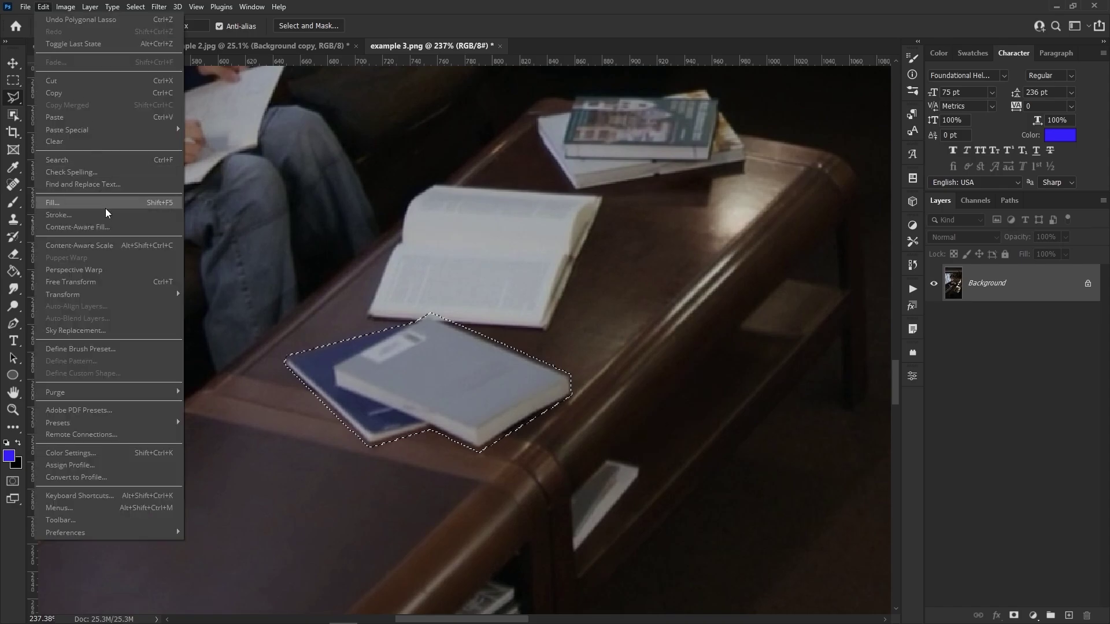
left_click(104, 227)
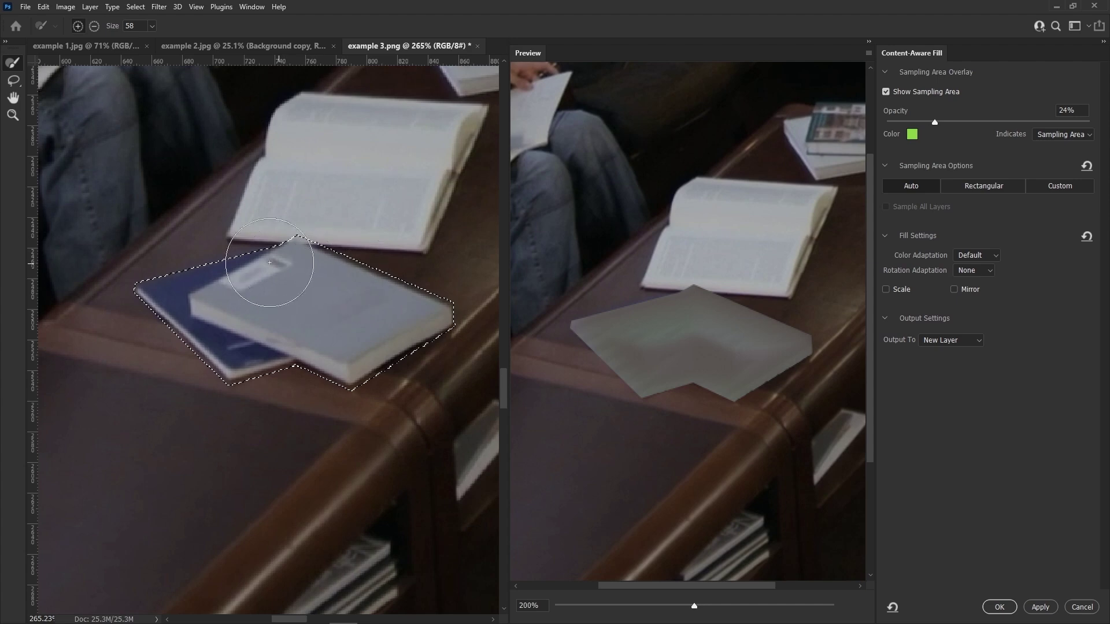
mouse_move(272, 272)
left_mouse_down()
mouse_move(132, 297)
mouse_move(231, 396)
mouse_move(473, 335)
mouse_move(374, 257)
mouse_move(293, 237)
mouse_move(225, 279)
left_mouse_up()
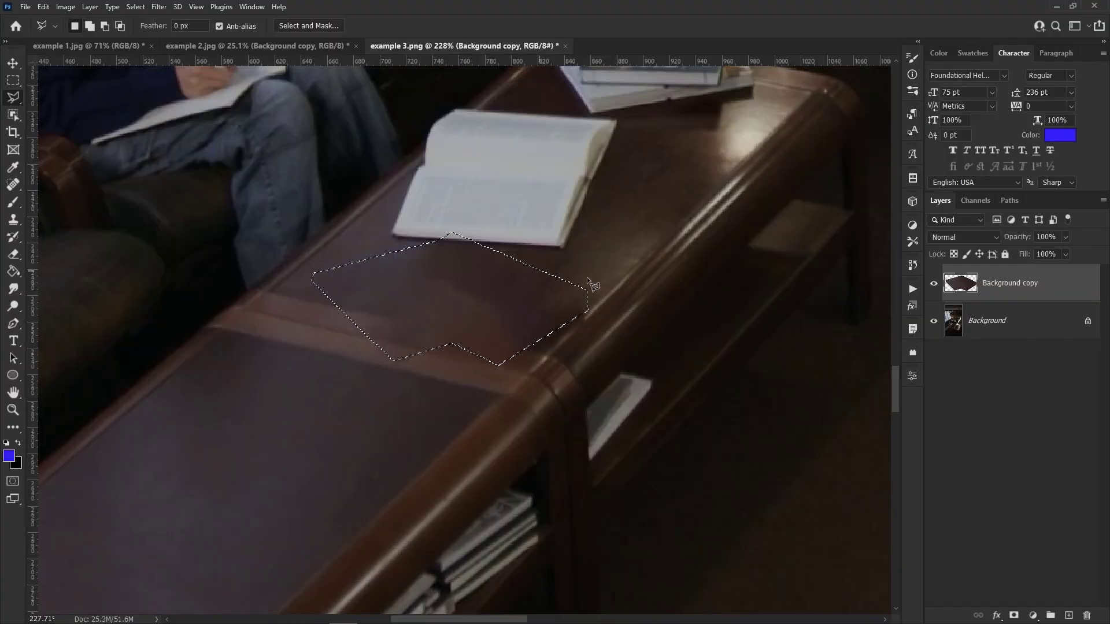
key("ctrl+d")
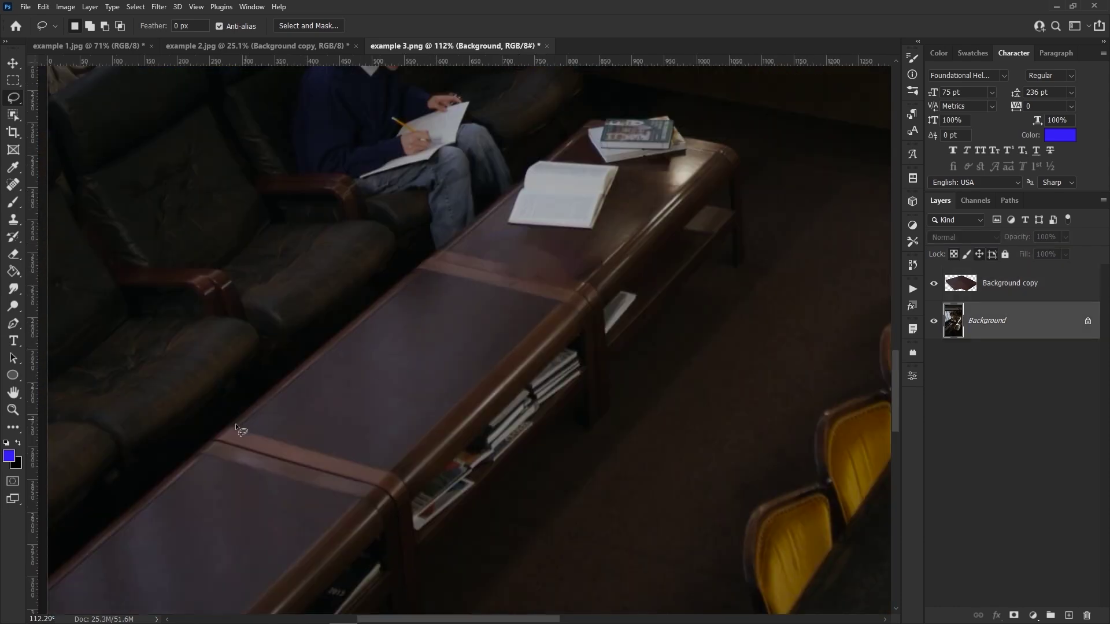
- Lasso the nearer cross strip of the long table, copy it to a new layer and move it over the damaged strip near the open book
mouse_move(266, 490)
left_mouse_down()
mouse_move(408, 526)
mouse_move(323, 448)
left_mouse_up()
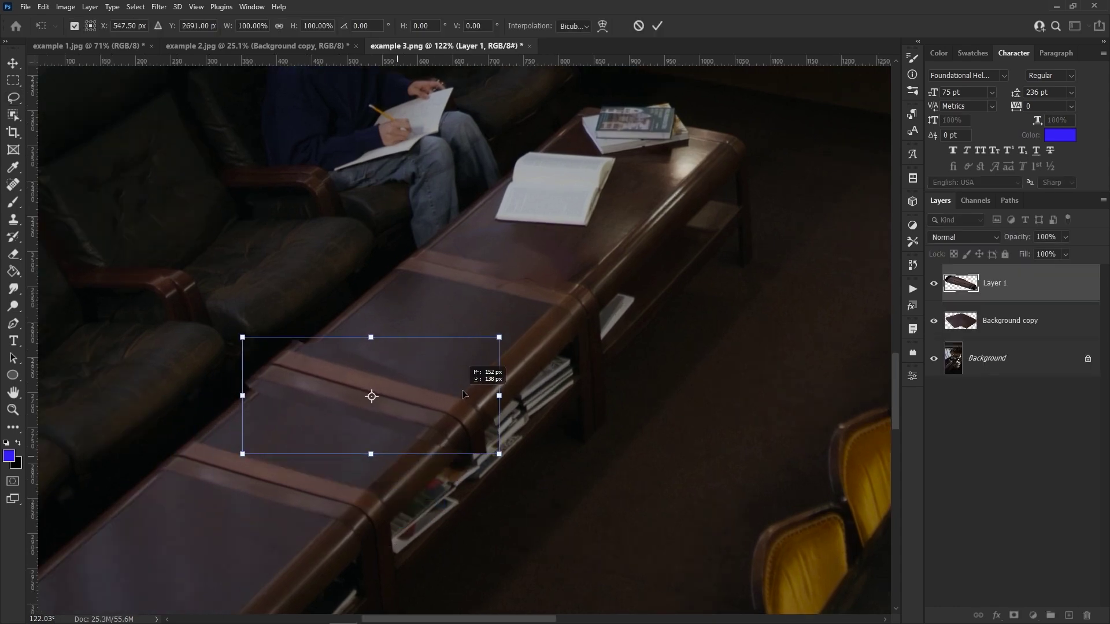
mouse_move(469, 393)
left_mouse_down()
mouse_move(573, 297)
mouse_move(597, 294)
mouse_move(574, 297)
left_mouse_up()
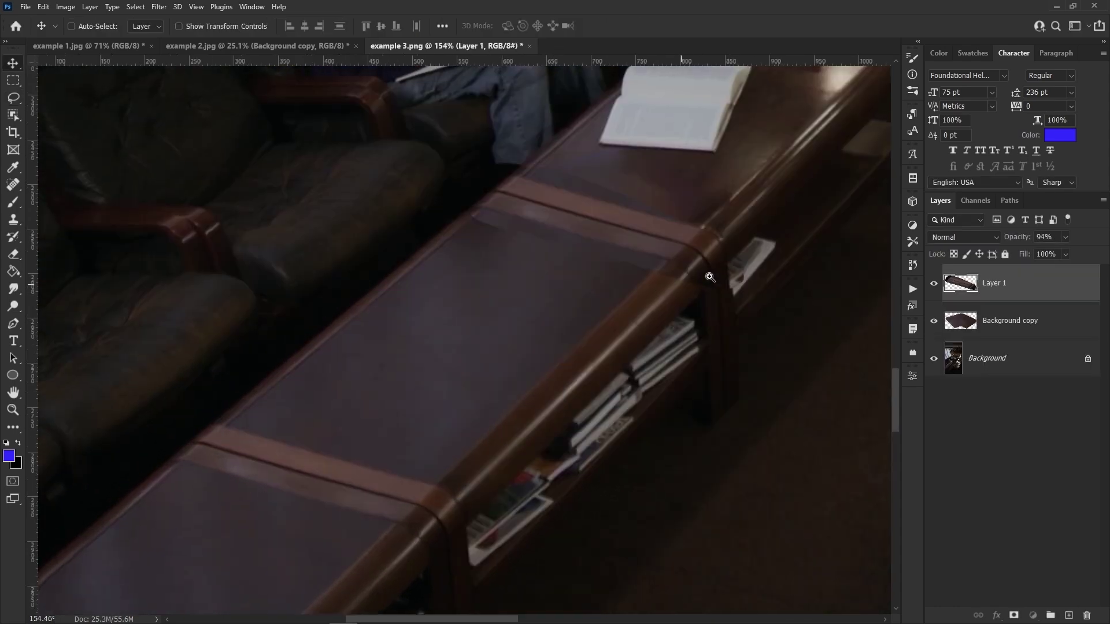
left_click_drag(710, 276, 667, 263)
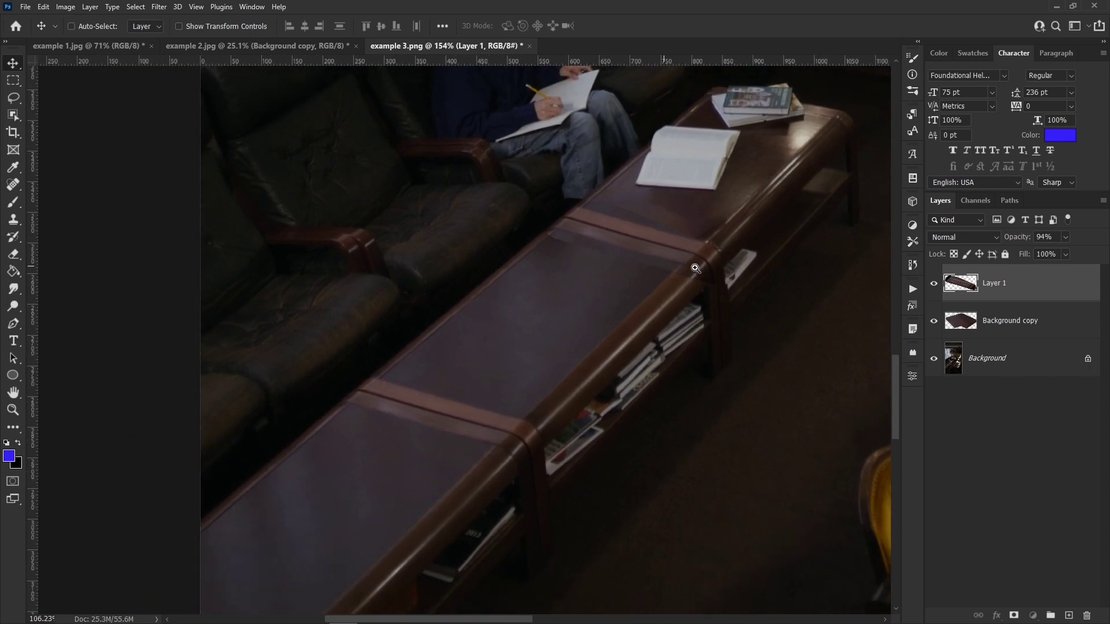
scroll(695, 269, "up", 2)
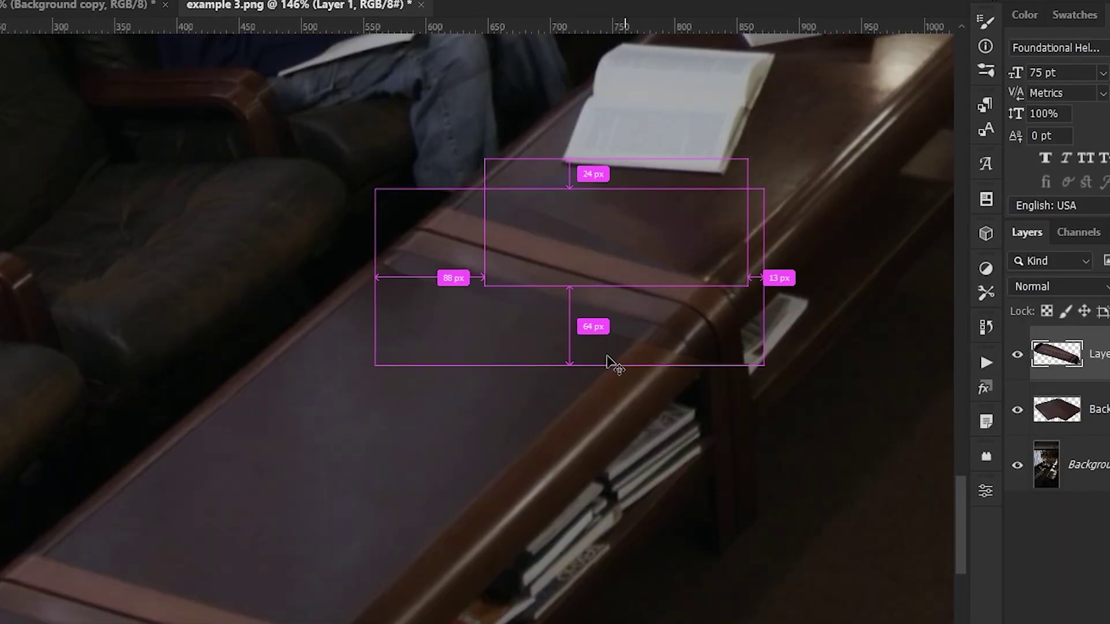
- Skew the copied strip on Layer 1 to match the table's perspective, compare it with the original and hide the layer
key("ctrl+t")
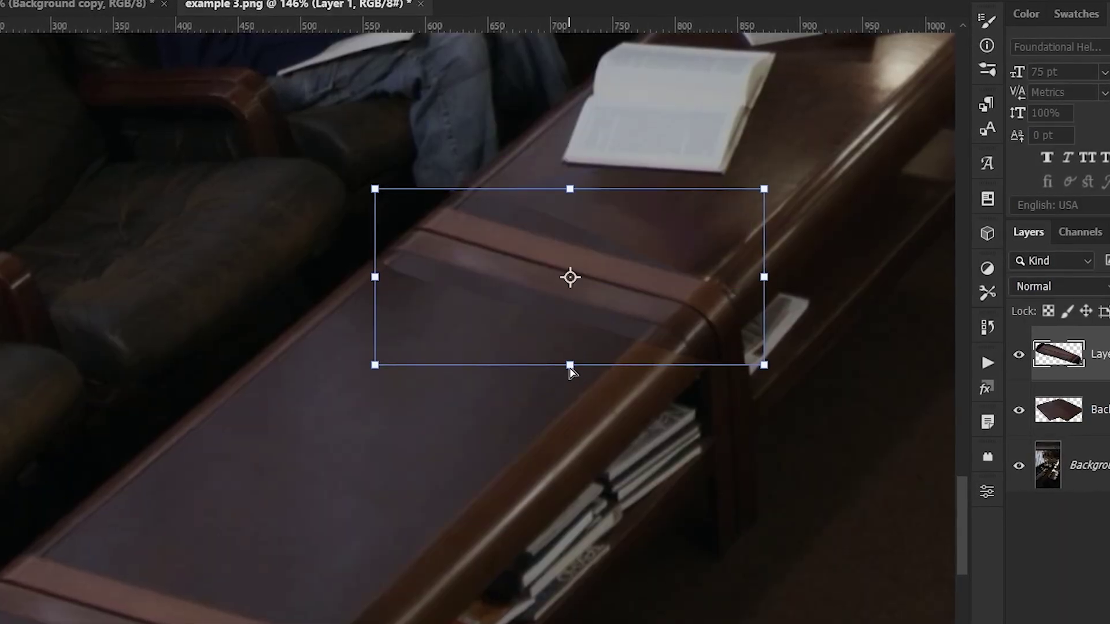
left_click_drag(569, 368, 598, 332)
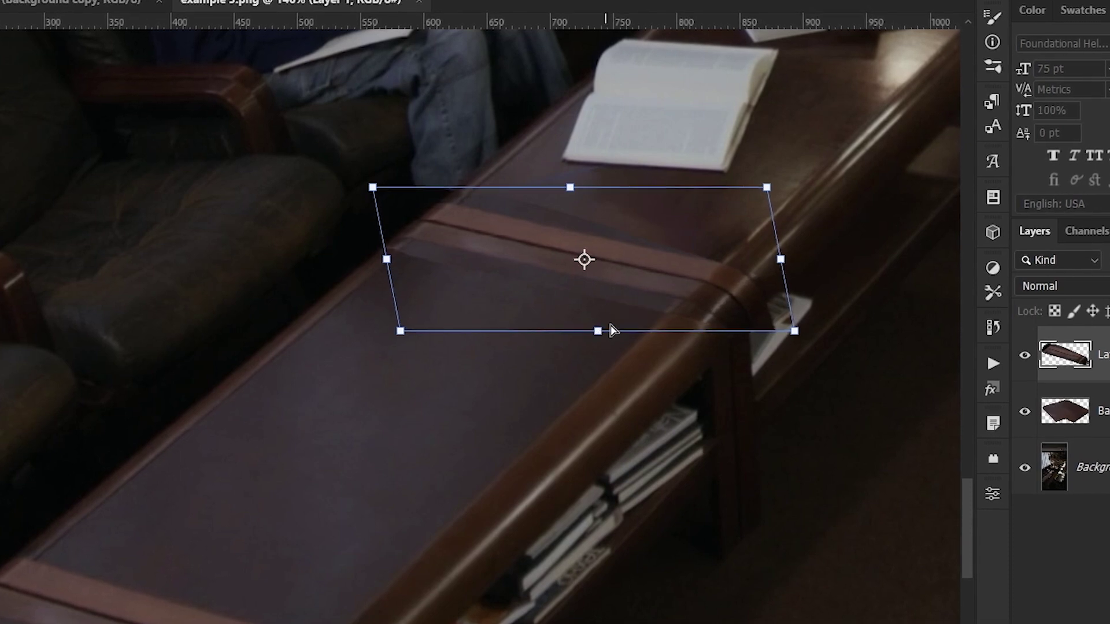
key("Return")
left_click(1025, 355)
left_click(1025, 355)
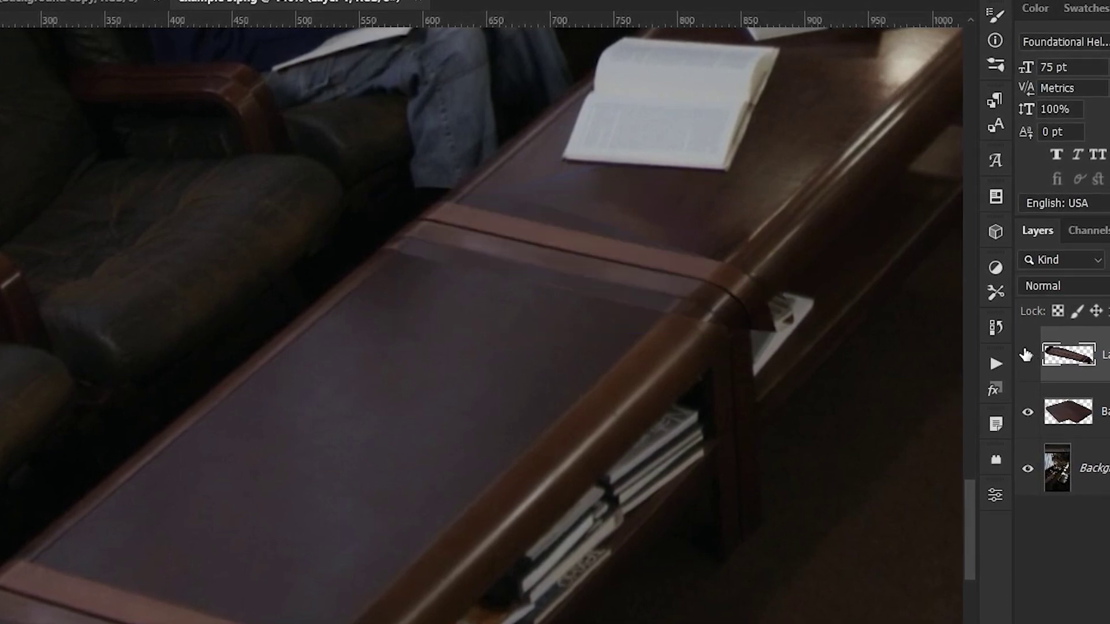
left_click(1026, 355)
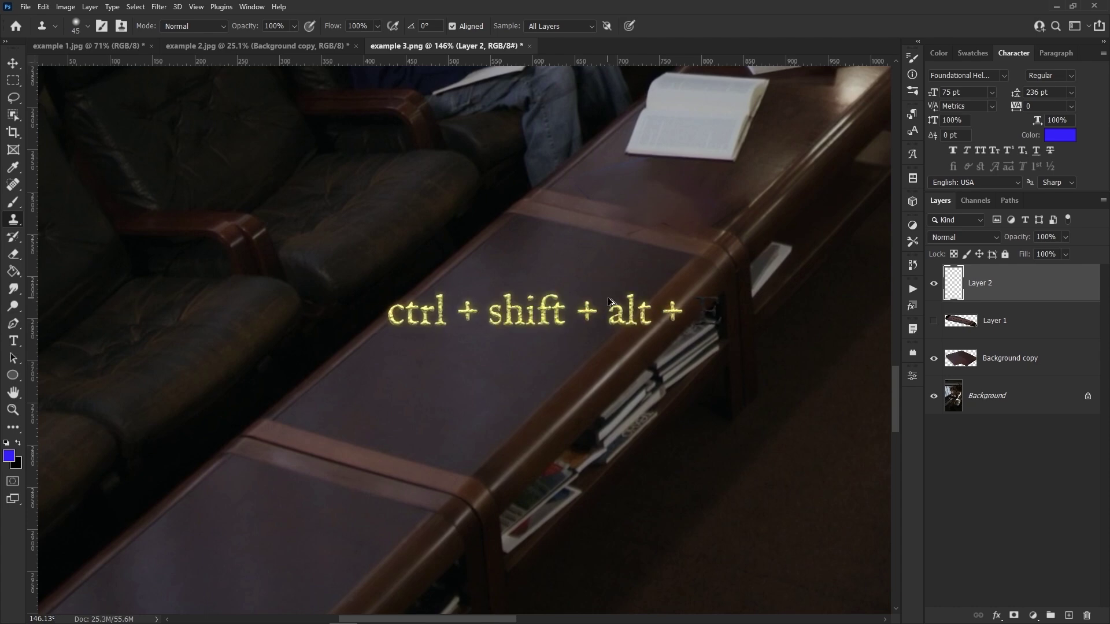
- Stamp all visible layers into Layer 2 and open it in the Vanishing Point filter
key("ctrl+shift+alt+e")
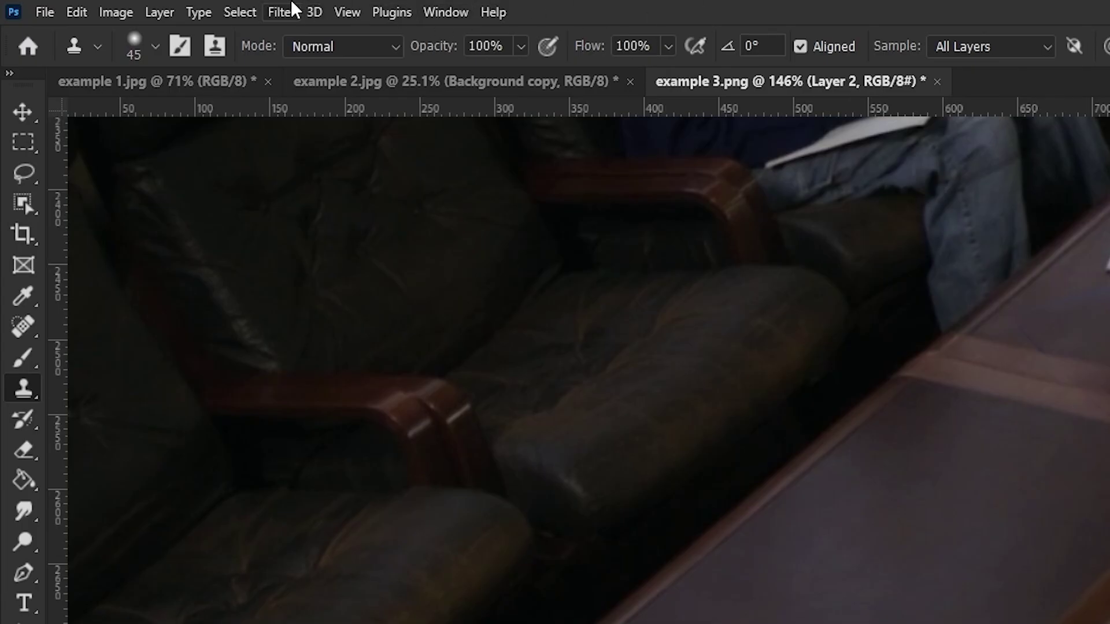
left_click(277, 9)
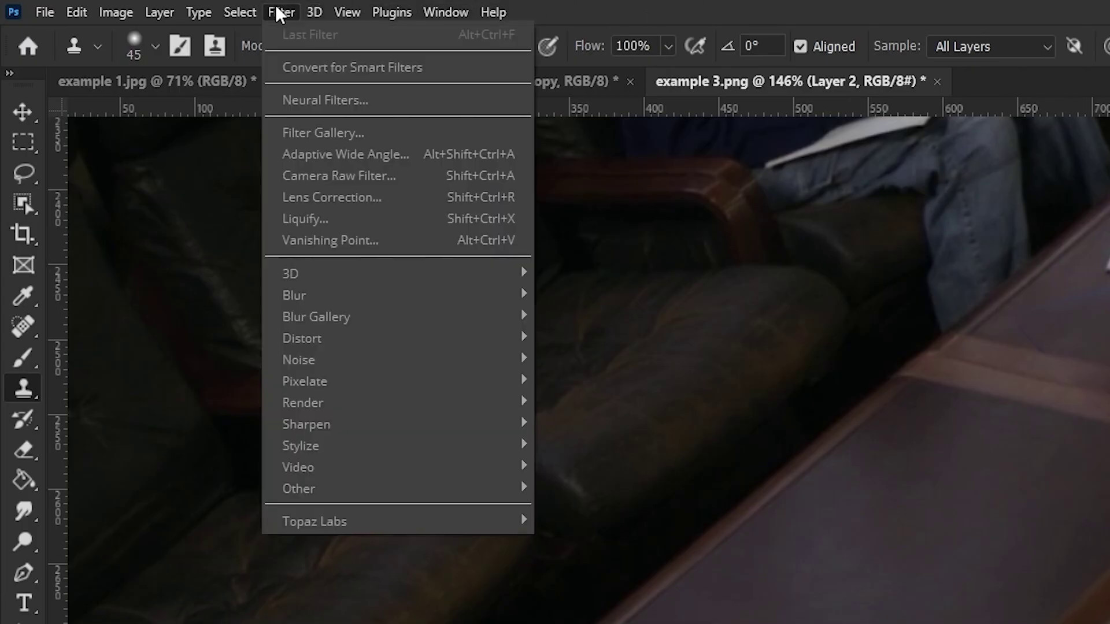
left_click(334, 239)
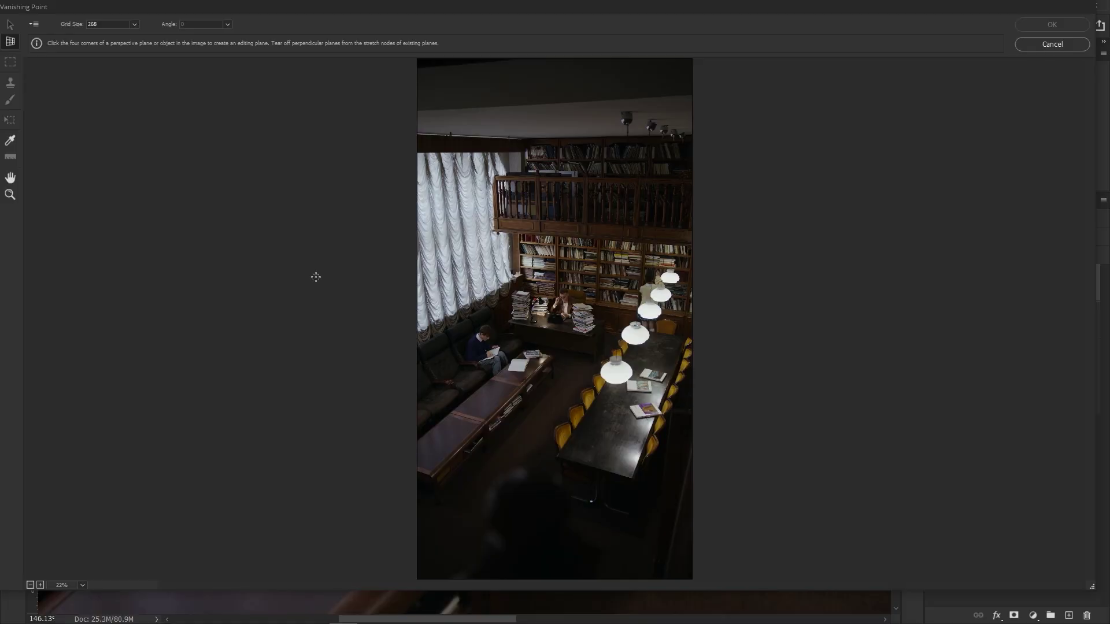
- Create a perspective plane from the four corners of the table's middle panel and enlarge its grid size
key("ctrl+1")
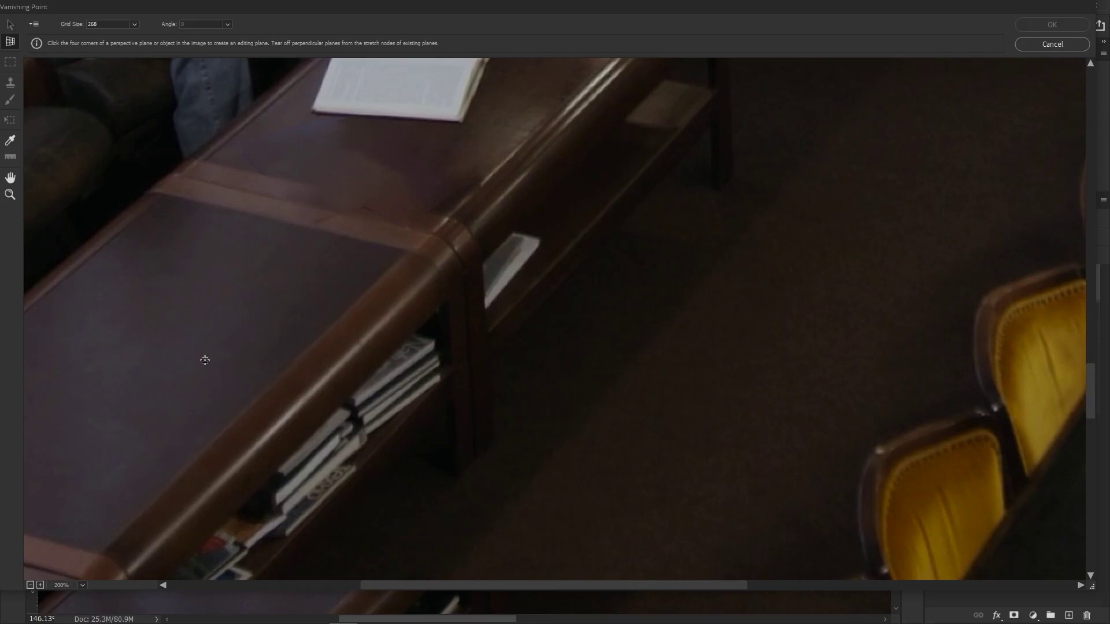
key("space")
left_click_drag(285, 364, 719, 297)
key("c")
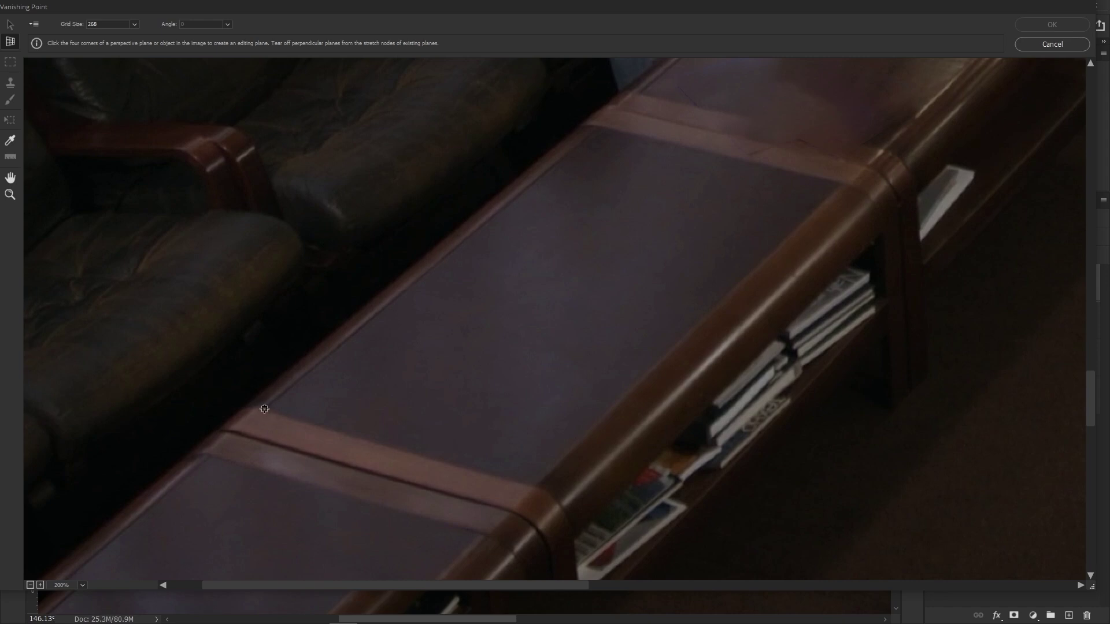
left_click(264, 410)
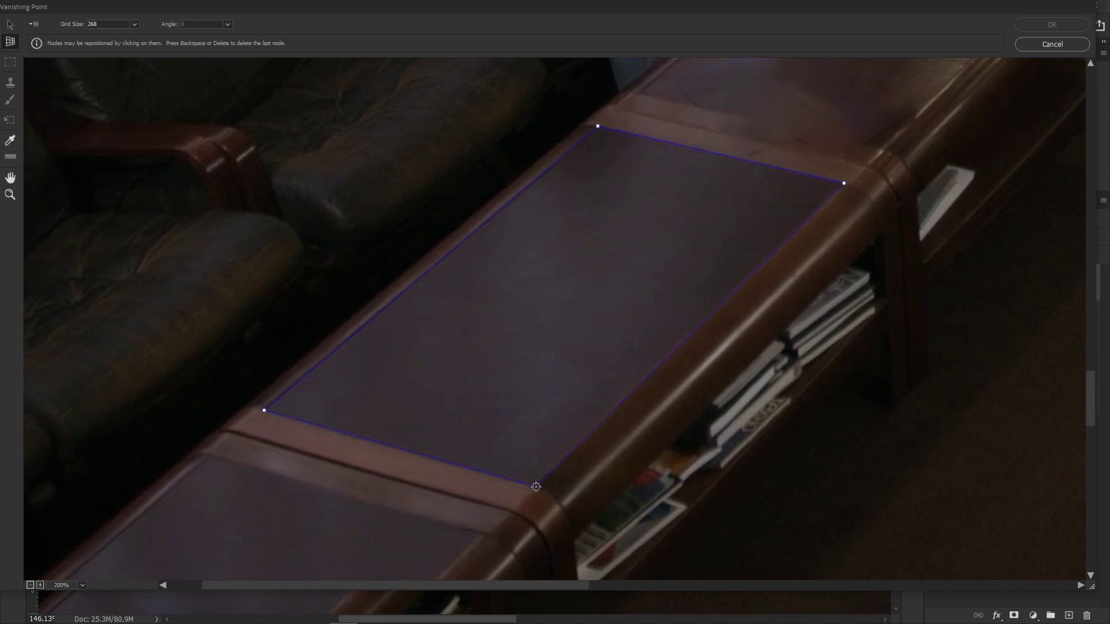
left_click(536, 487)
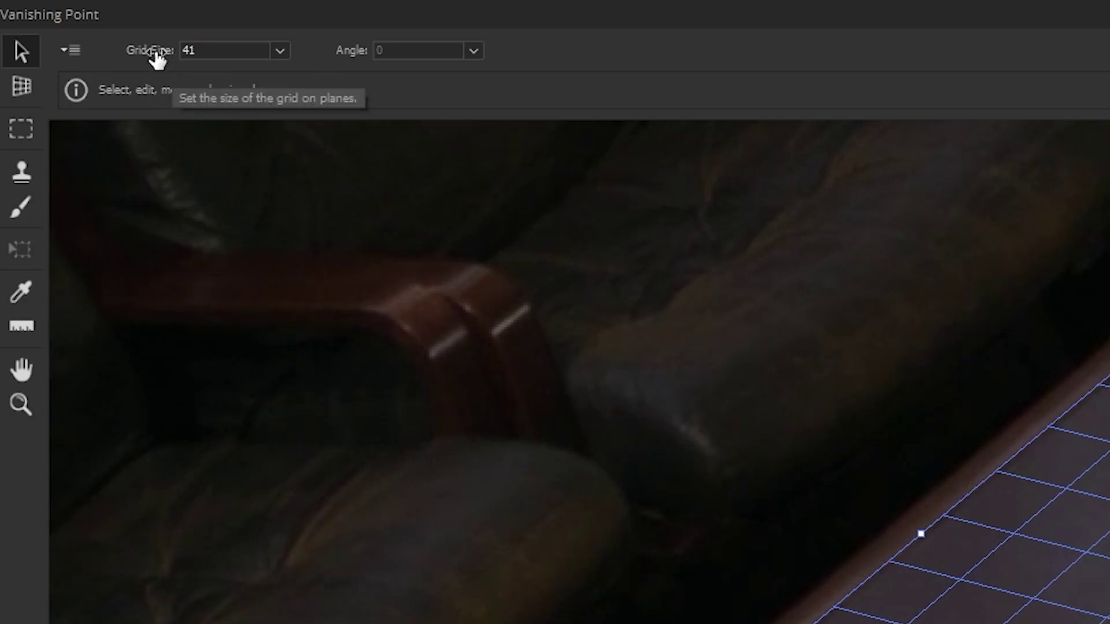
left_click_drag(73, 25, 91, 21)
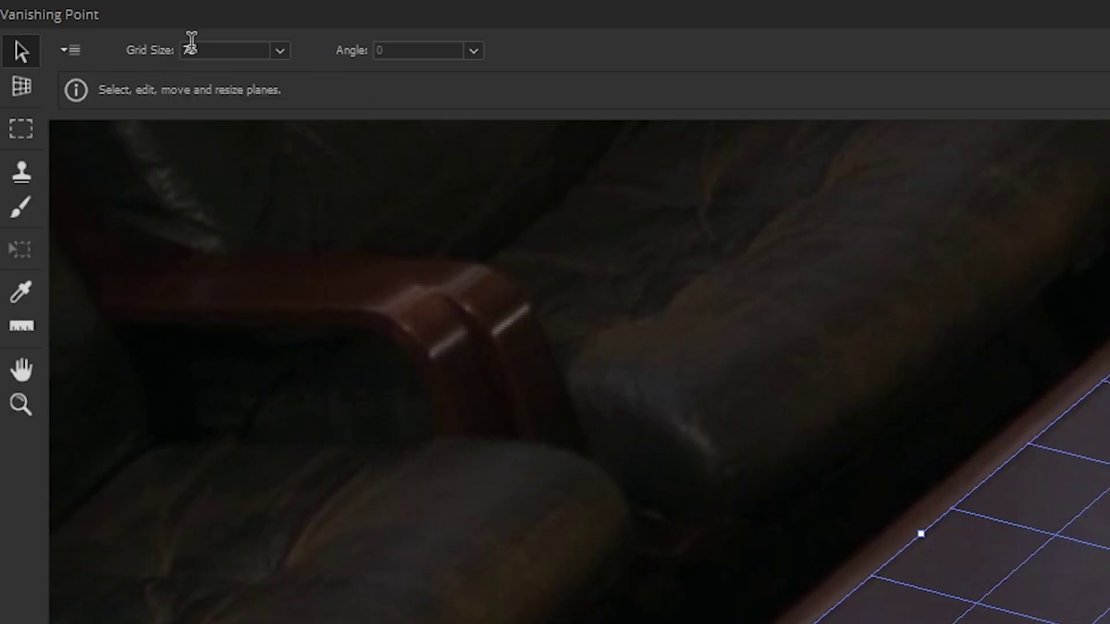
- Set the perspective plane's grid size to 36 and extend the plane beyond the cross strips at both ends of the table's middle panel
left_click_drag(192, 45, 136, 56)
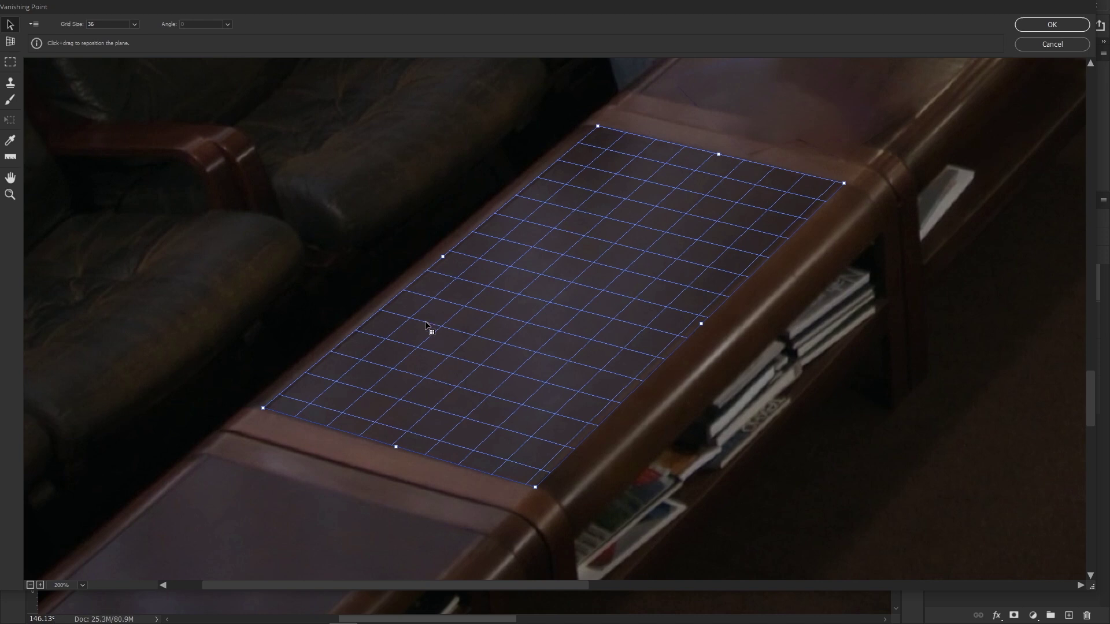
left_click(10, 82)
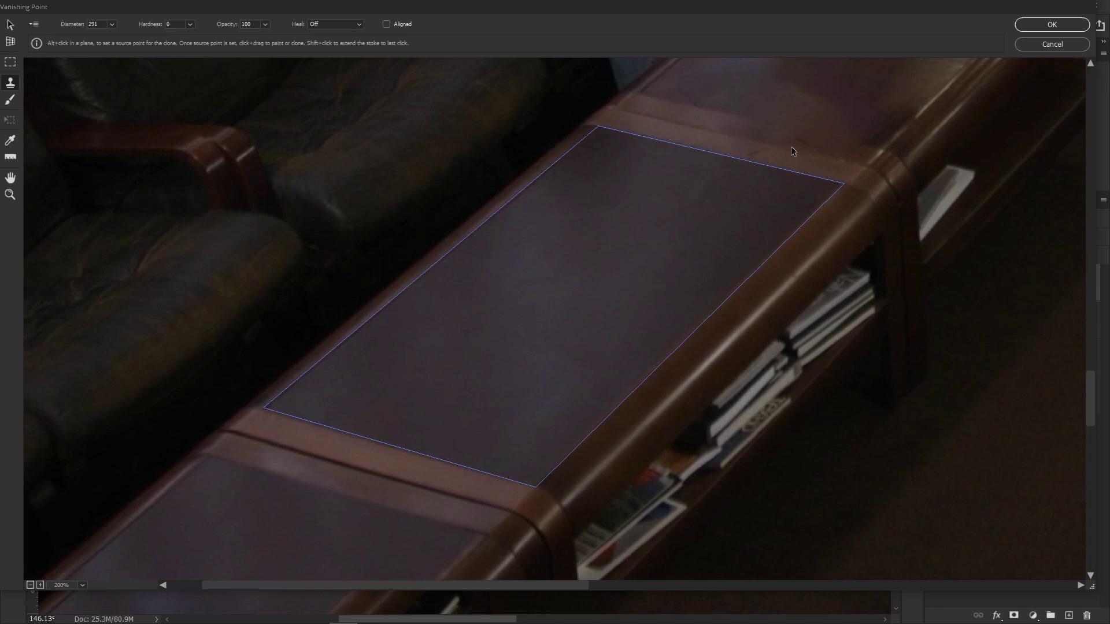
left_click(10, 25)
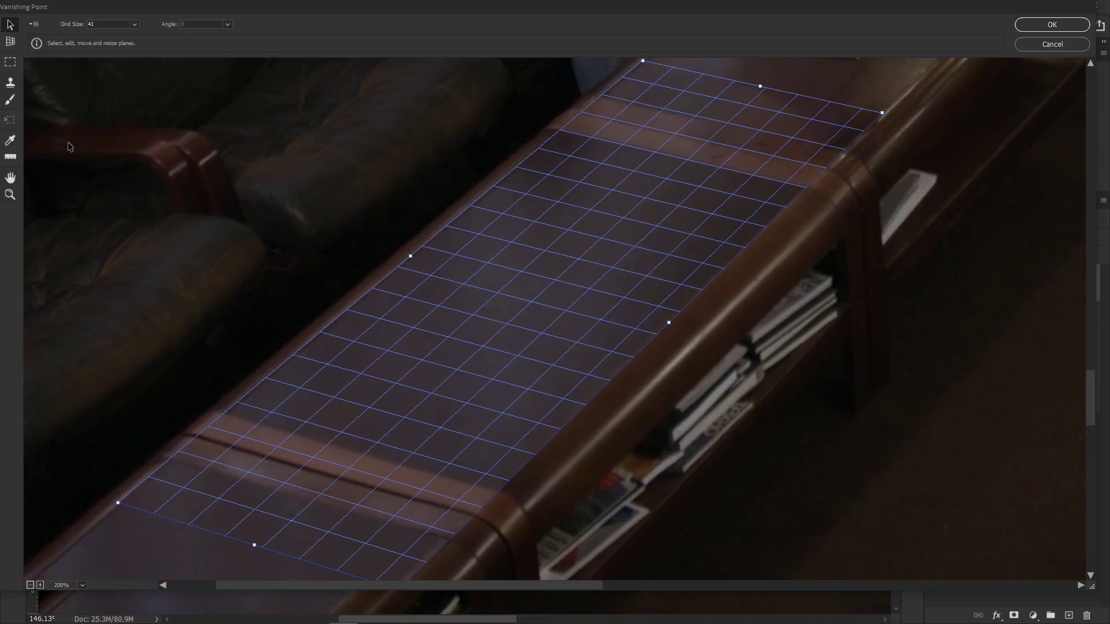
left_click(11, 85)
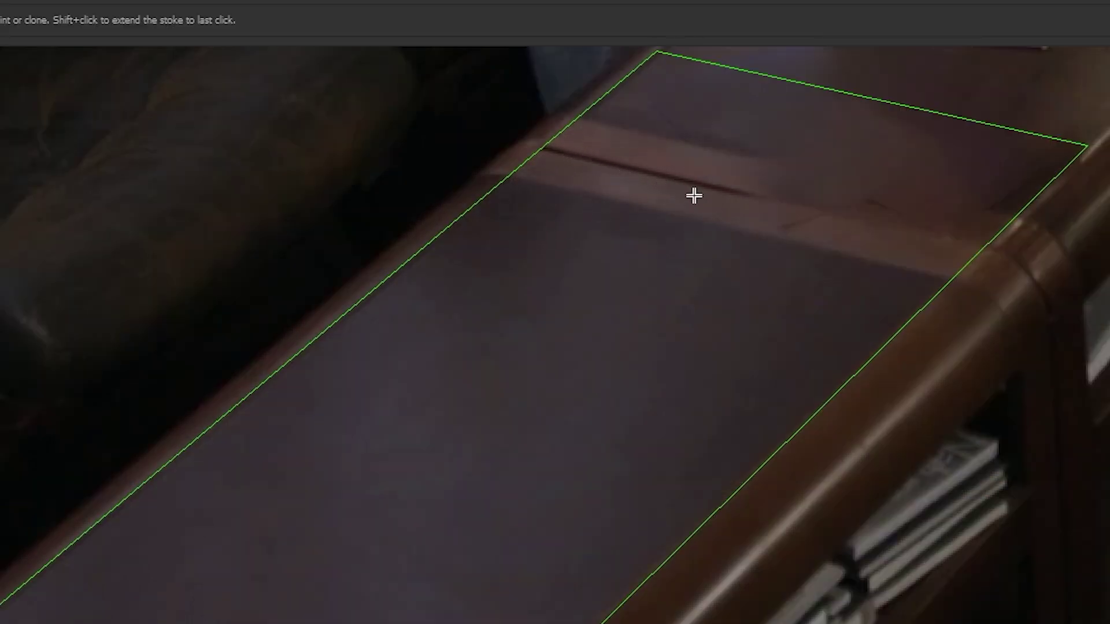
- Clone the nearer cross strip over the damaged far strip using the 100-diameter Stamp tool and apply the Vanishing Point filter
left_click_drag(694, 196, 954, 255)
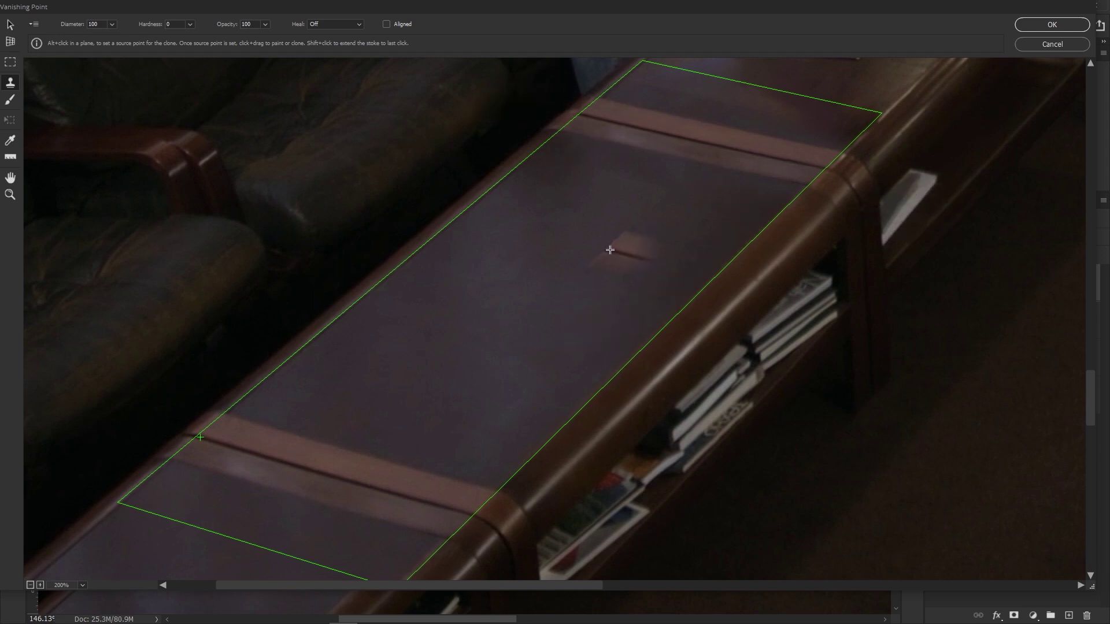
left_click(1032, 30)
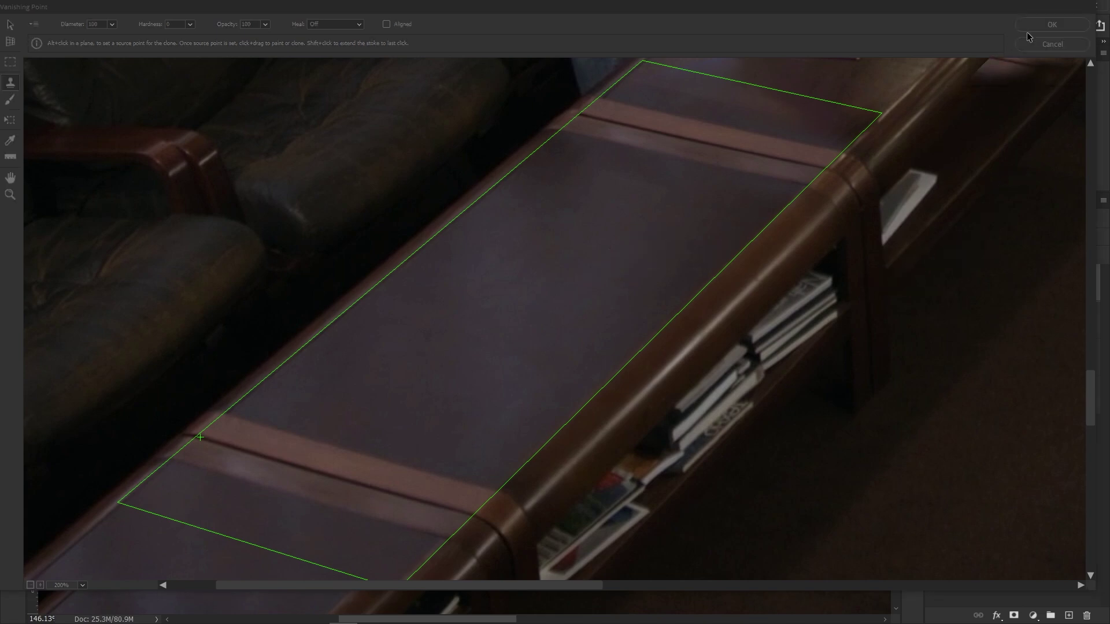
left_click_drag(687, 207, 557, 206)
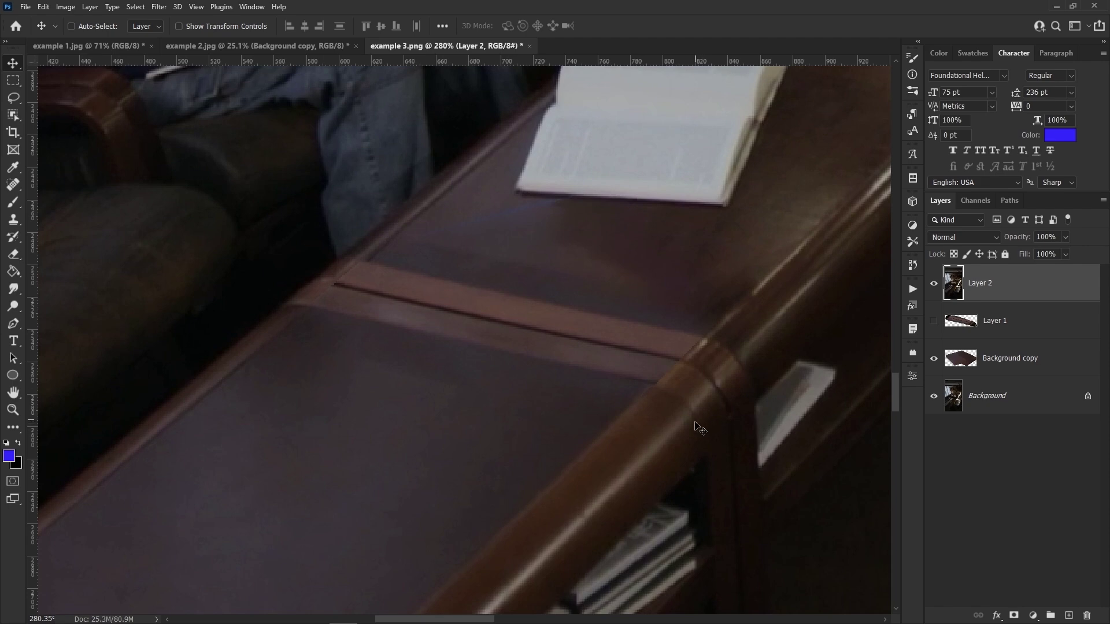
- Compare the Vanishing Point repair on Layer 2 with the original table photo
left_click(934, 284)
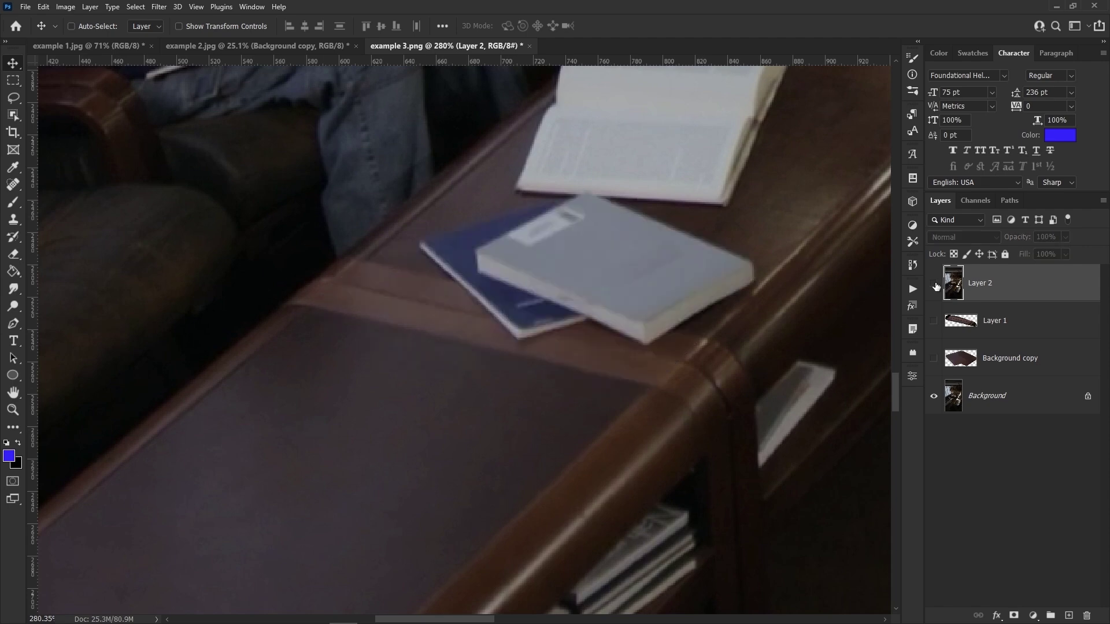
left_click(934, 285)
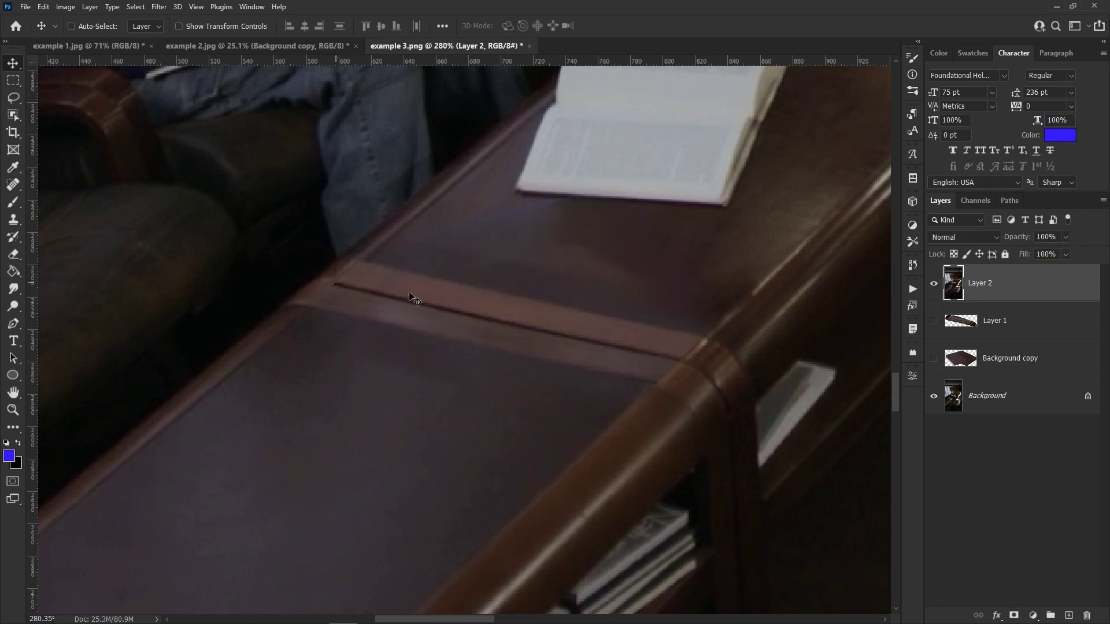
left_click(933, 283)
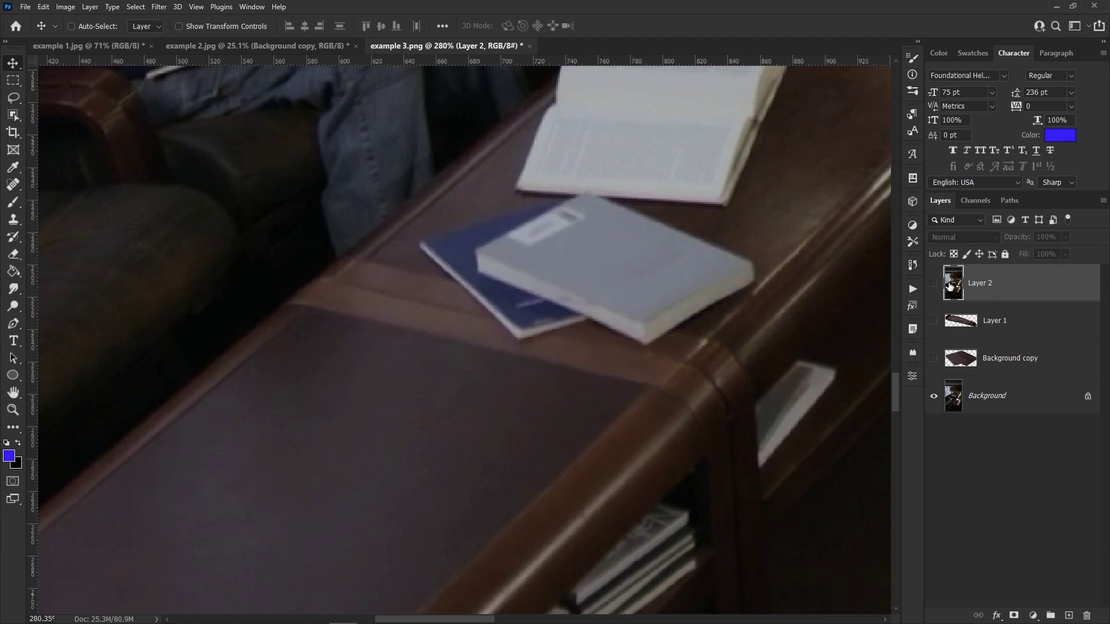
left_click(934, 284)
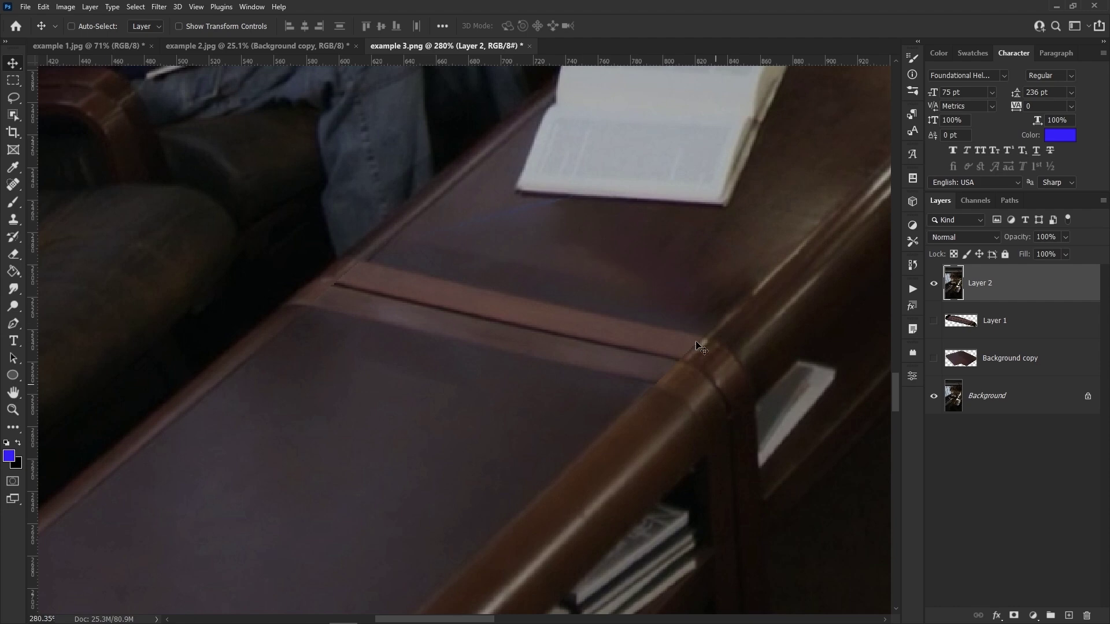
- Create an empty layer above Layer 2 for retouching with the Spot Healing Brush
key("j")
key("ctrl+shift+alt+n")
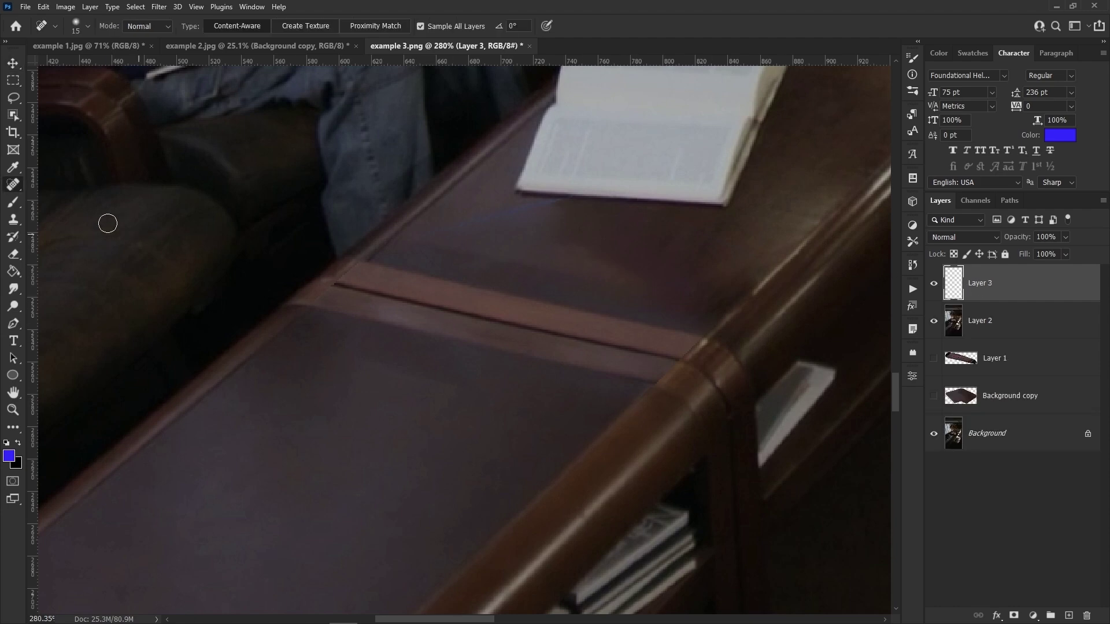
- Try to heal the dark seam along the far cross strip with the Content-Aware type and undo the stroke
left_click_drag(335, 284, 361, 281)
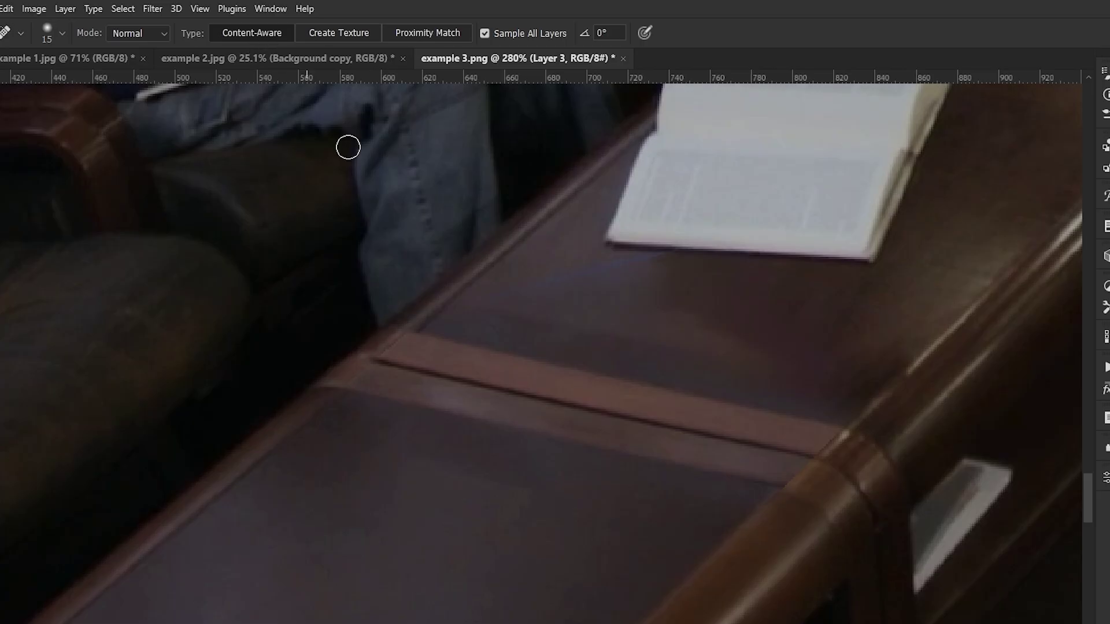
left_click(372, 355)
left_click(822, 459, "shift")
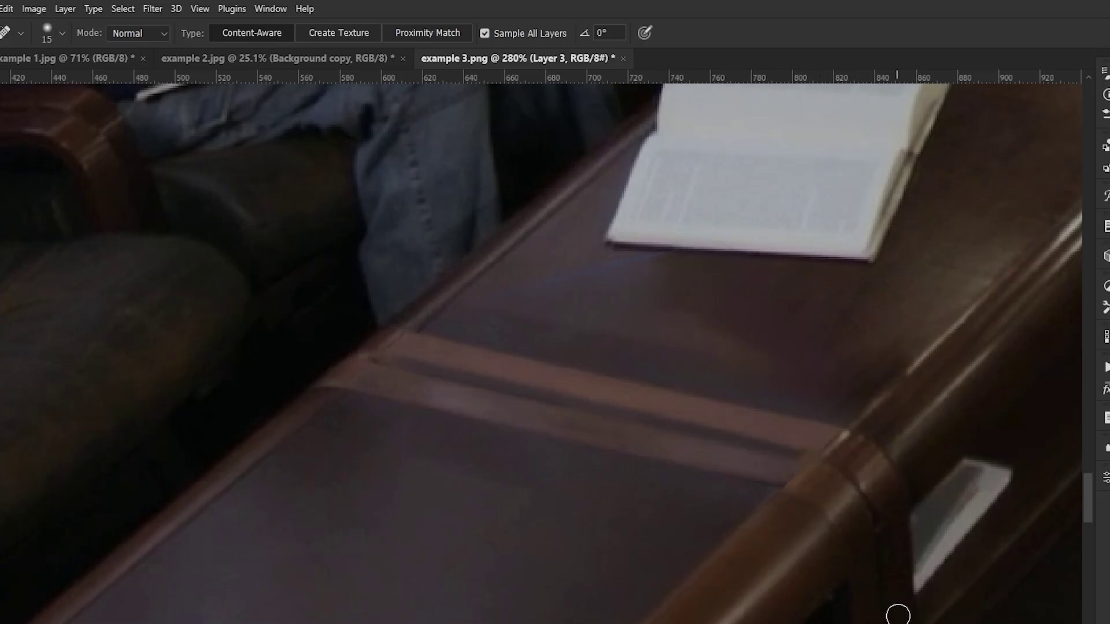
key("ctrl+z")
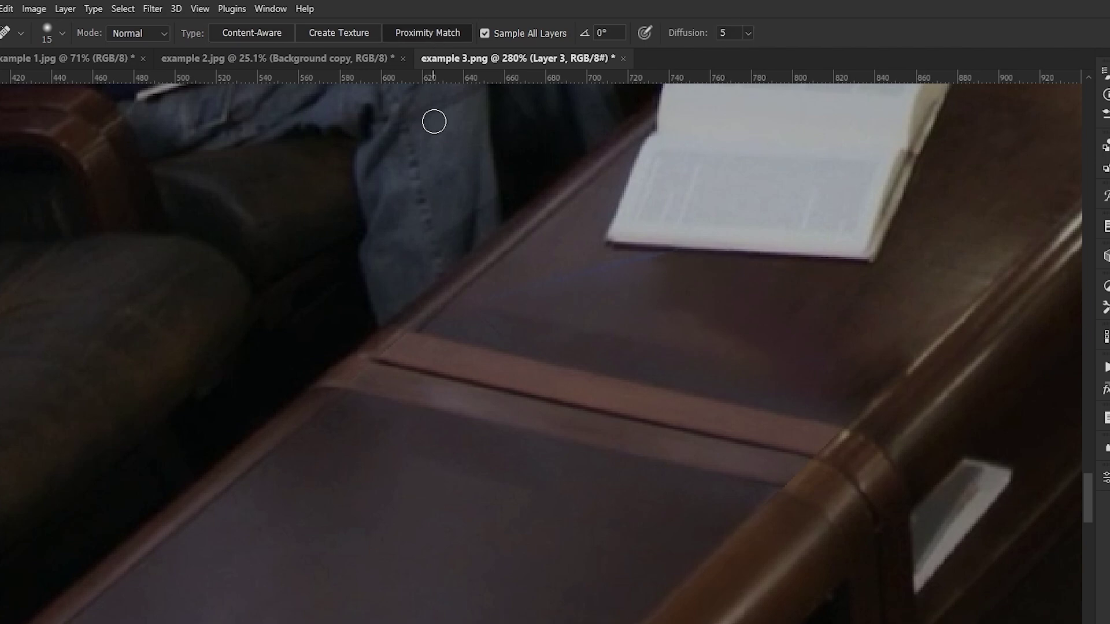
- Heal the far strip's dark seam with Proximity Match and clean up the leftover blemishes along it
left_click(377, 357)
left_click(801, 459, "shift")
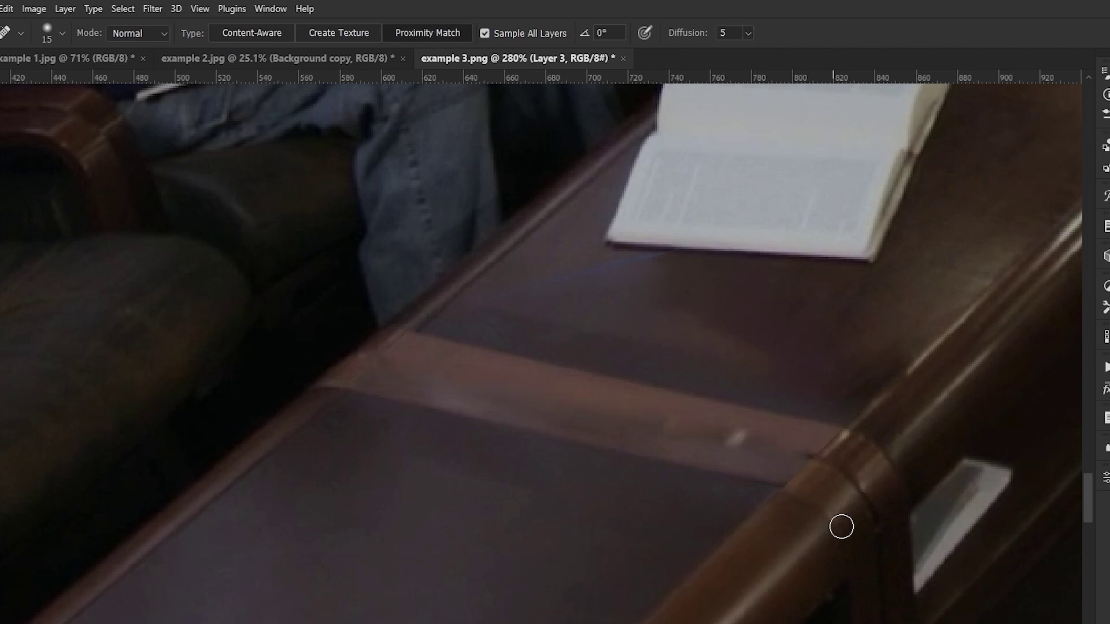
left_click(738, 438)
left_click_drag(692, 428, 660, 422)
- Check the seam with and without Layer 3 and lower that layer's opacity to 50%
left_click(881, 234)
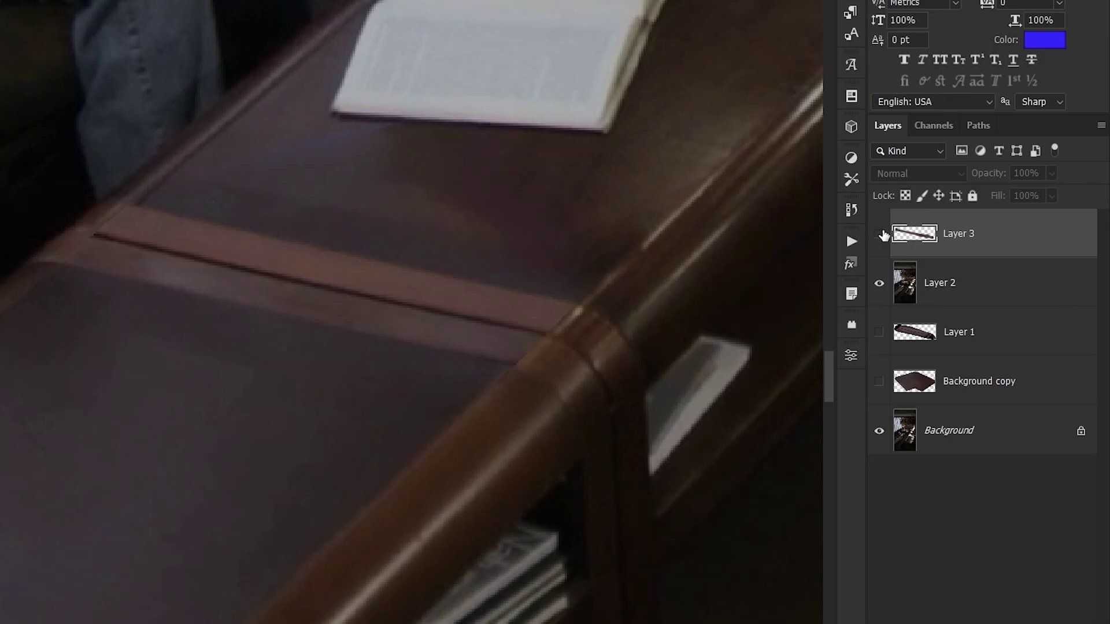
left_click(881, 234)
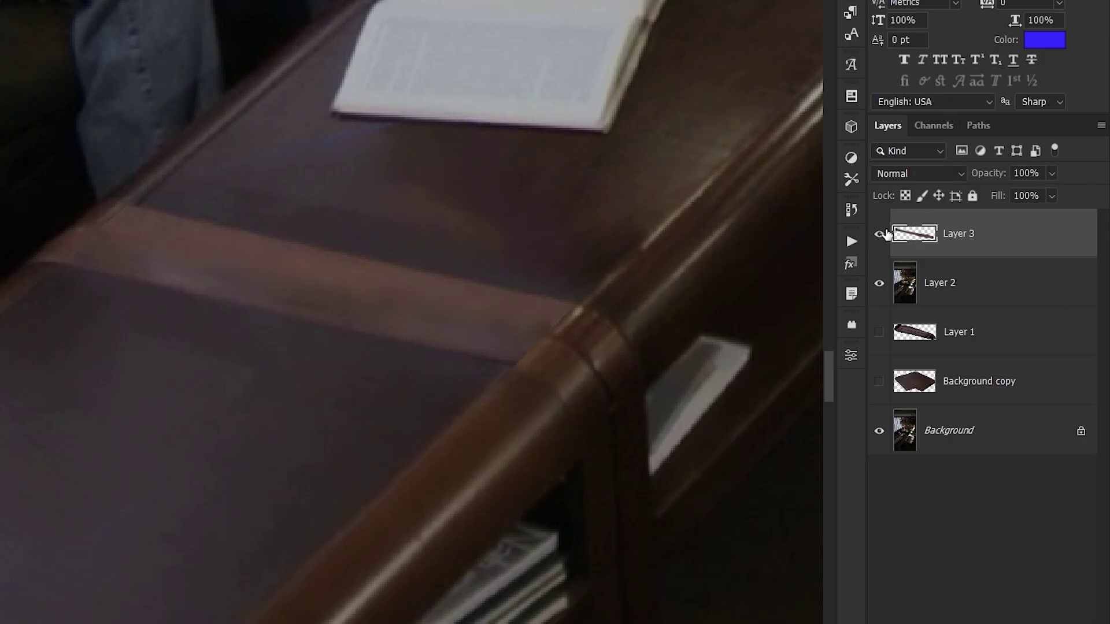
left_click(1037, 172)
type("50")
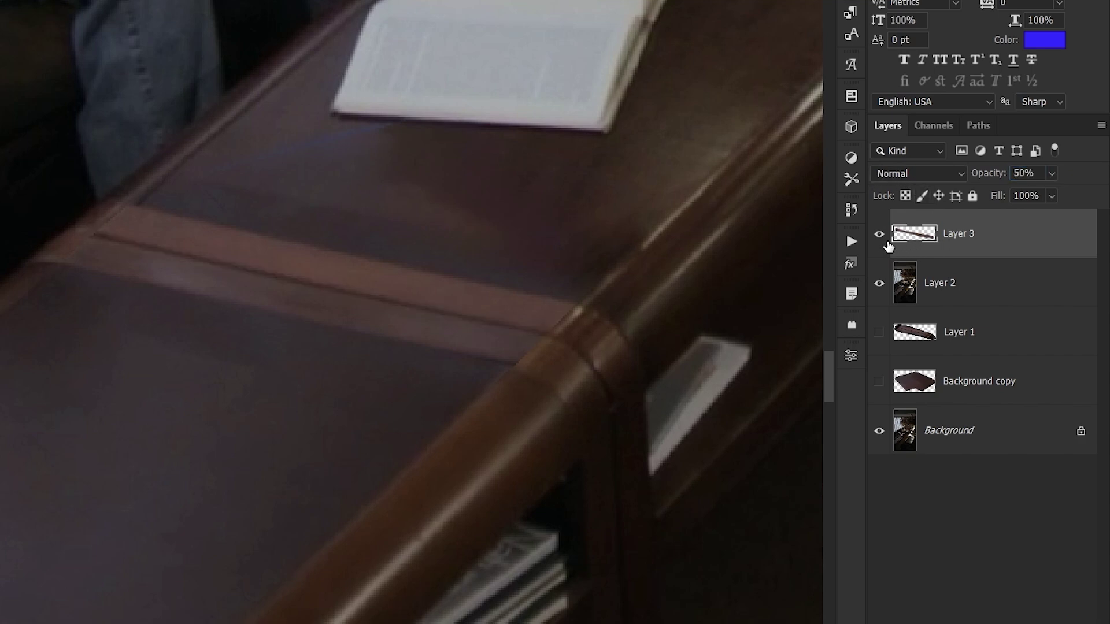
- Compare the cross strip with Layer 3 and Layer 2 switched off and on
left_click(880, 237)
left_click(880, 236)
left_click(879, 284)
left_click(879, 234)
left_click(879, 235)
left_click(879, 284)
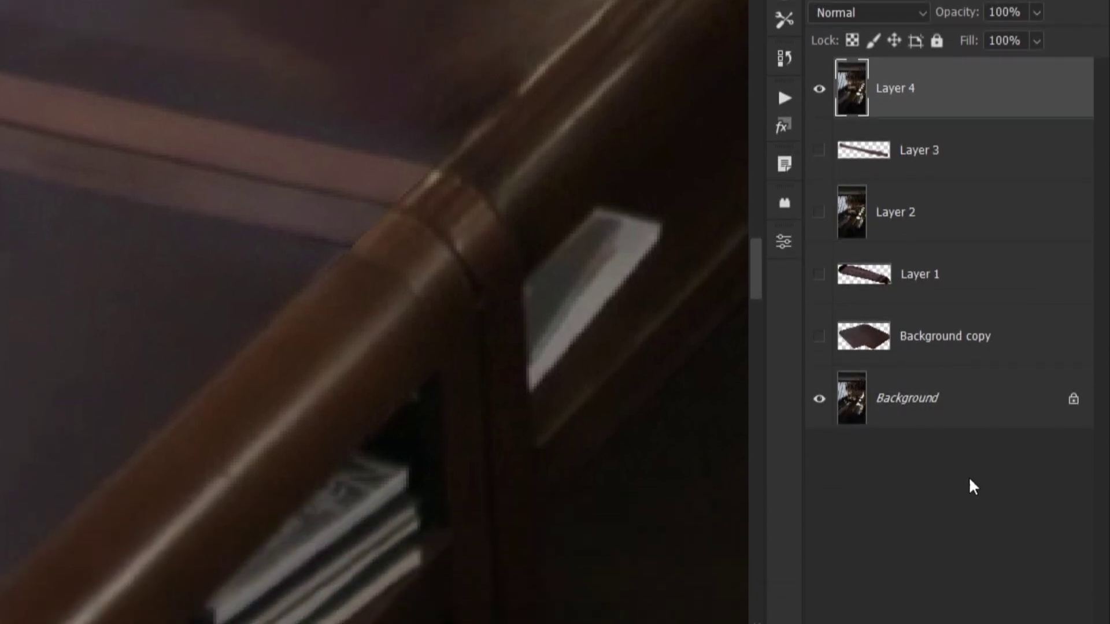
- Add a mask to the stamped Layer 4 and blend the cross strip on it using a soft brush at 20% flow
left_click(951, 611)
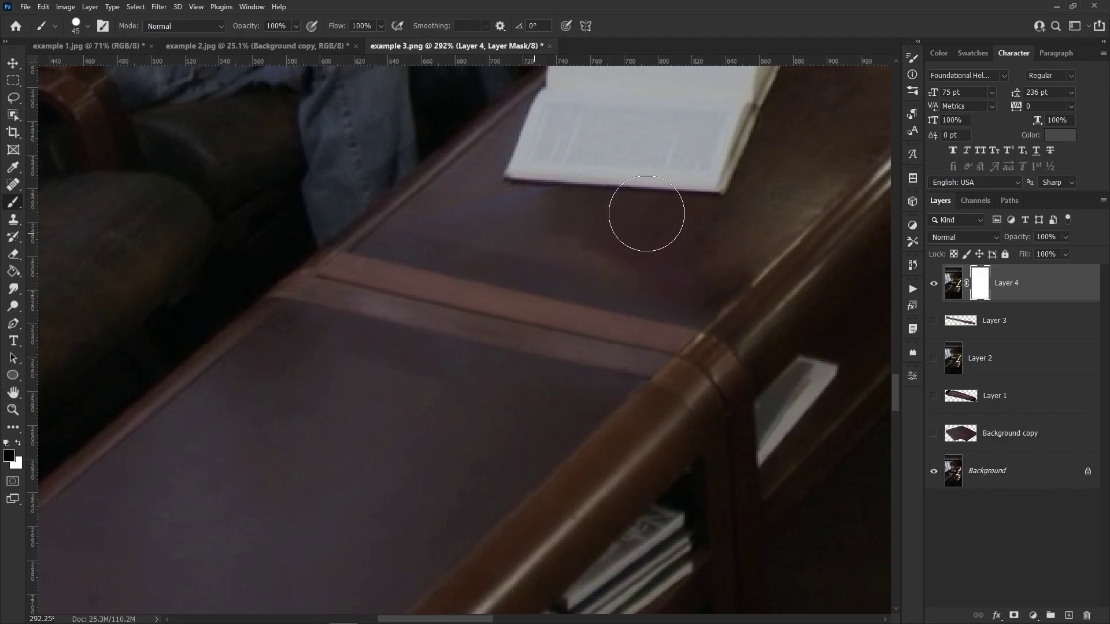
right_click(539, 284)
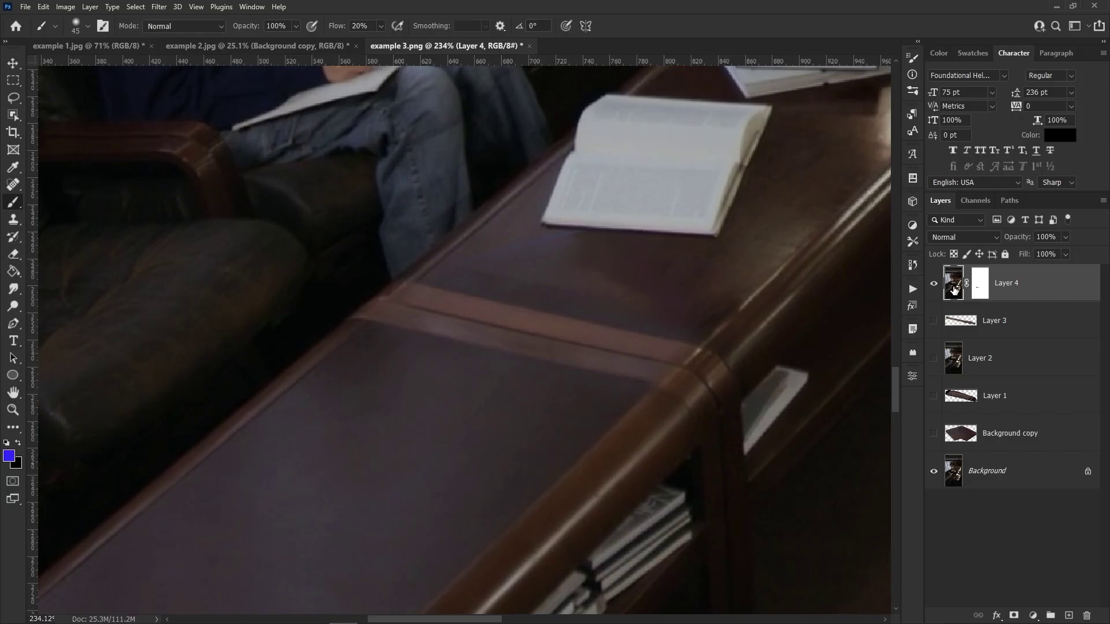
- Lasso the discoloured tabletop between the open book and the far strip and replace it with Content-Aware Fill on a new layer
key("l")
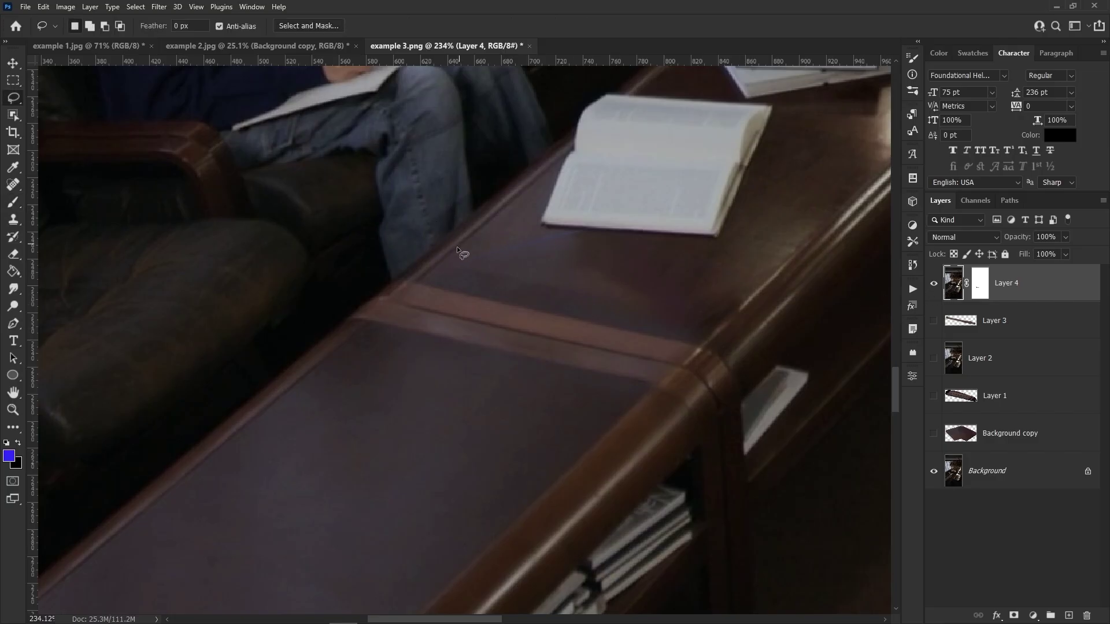
mouse_move(457, 250)
left_mouse_down()
mouse_move(448, 289)
mouse_move(651, 321)
mouse_move(593, 239)
mouse_move(474, 229)
left_mouse_up()
left_click_drag(424, 280, 582, 231)
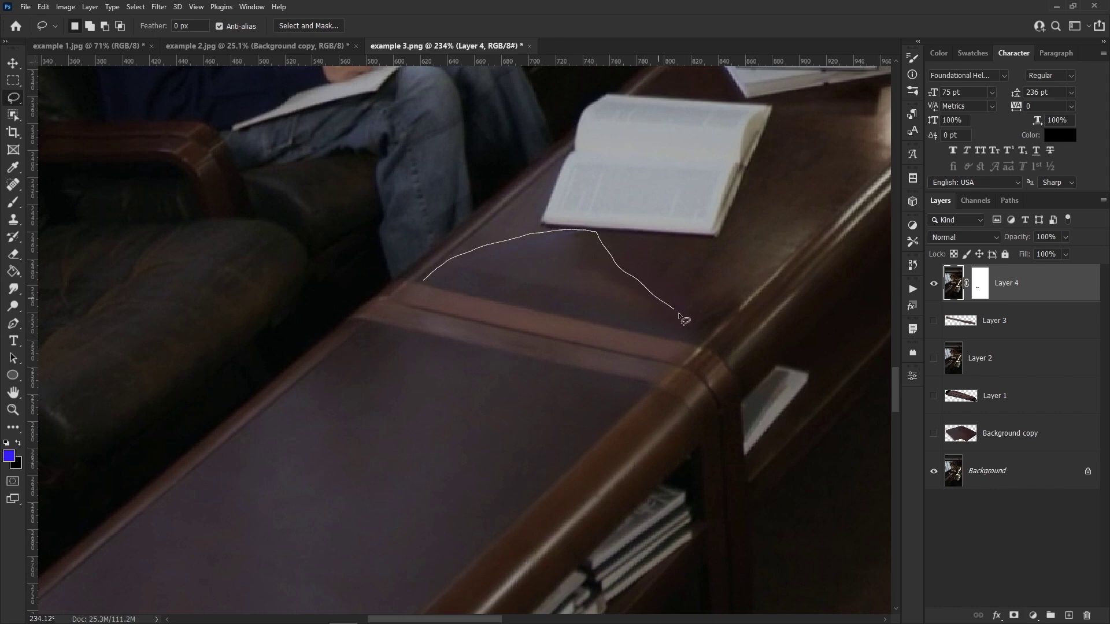
left_click_drag(702, 343, 701, 345)
left_click(44, 6)
left_click(131, 231)
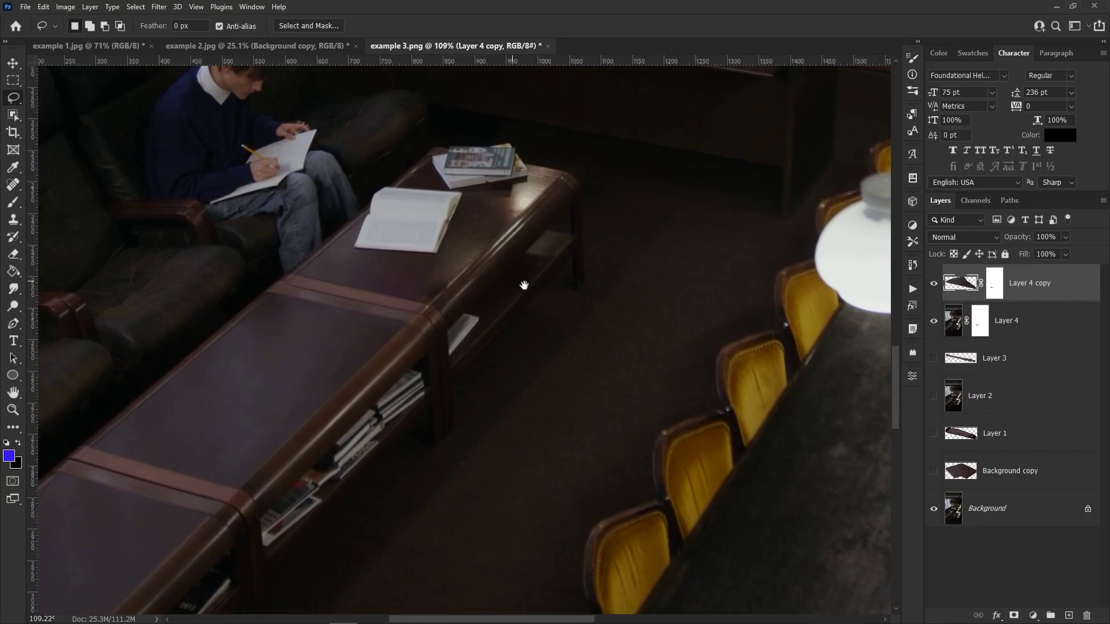
- Heal the remaining tabletop marks below the open book on a new layer and group all the retouching layers
scroll(560, 296, "down", 4)
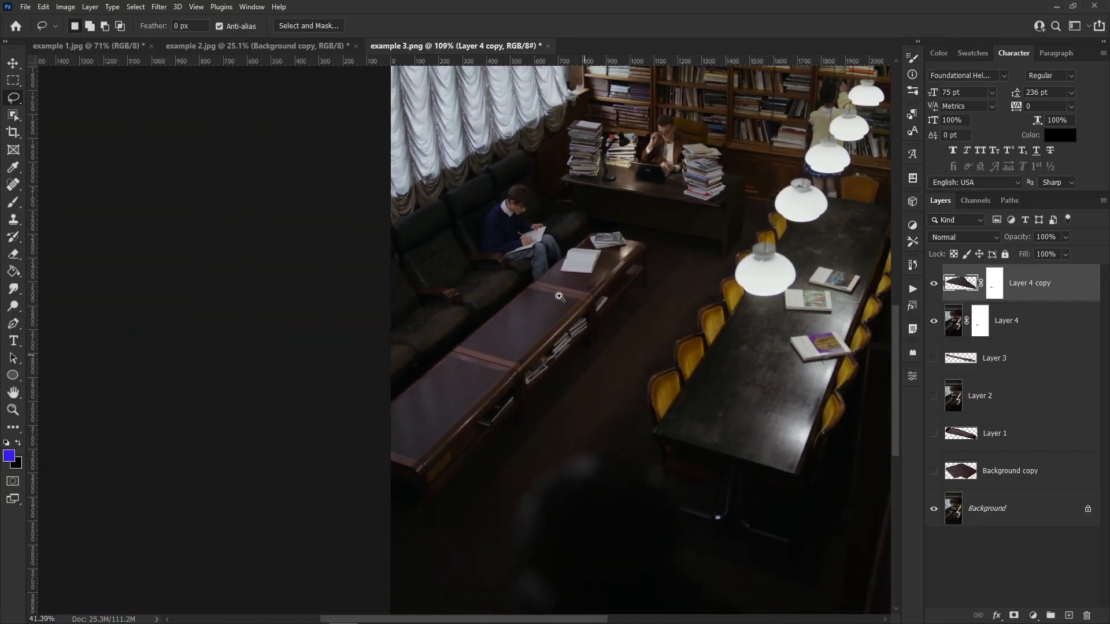
left_click_drag(560, 296, 564, 296)
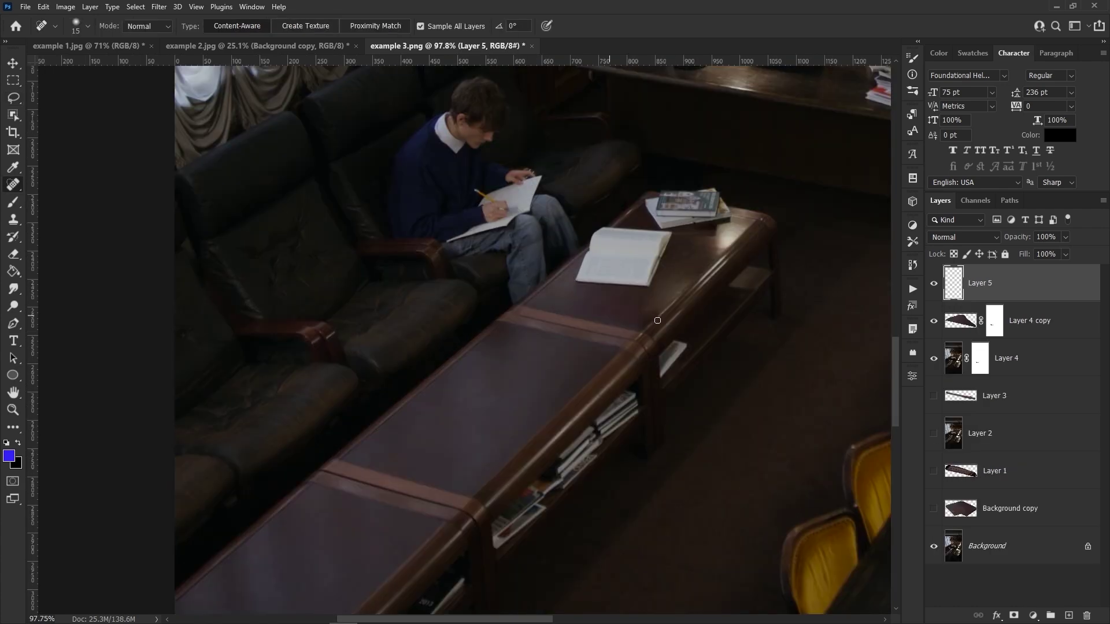
scroll(658, 320, "up", 6)
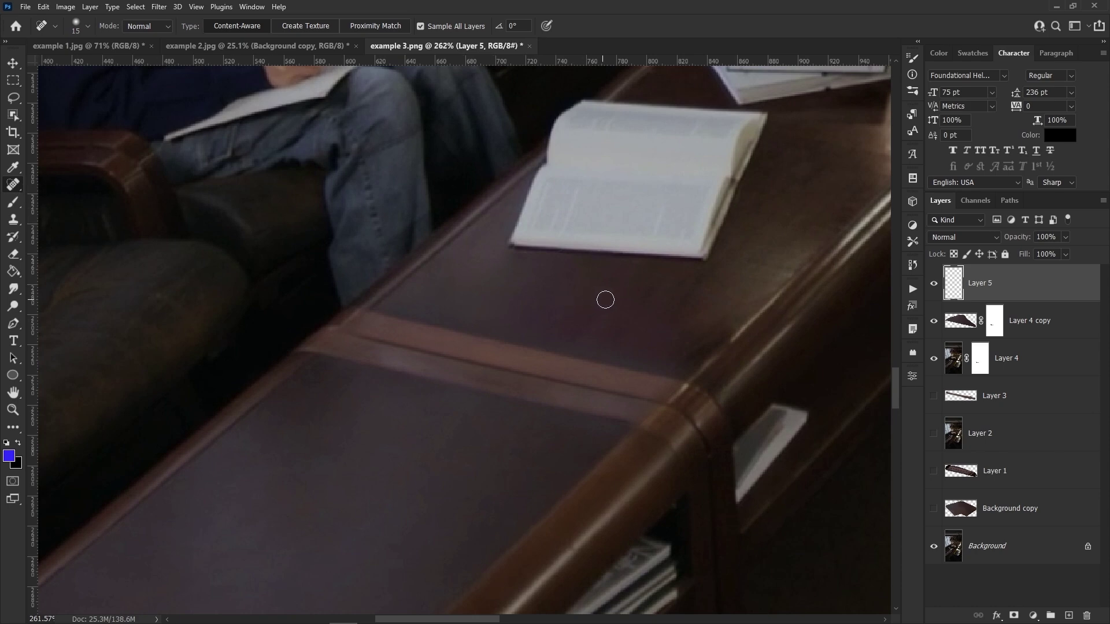
left_click_drag(605, 300, 578, 331)
left_click(618, 330)
left_click(605, 319)
mouse_move(738, 265)
left_mouse_down()
mouse_move(646, 294)
mouse_move(644, 307)
left_mouse_up()
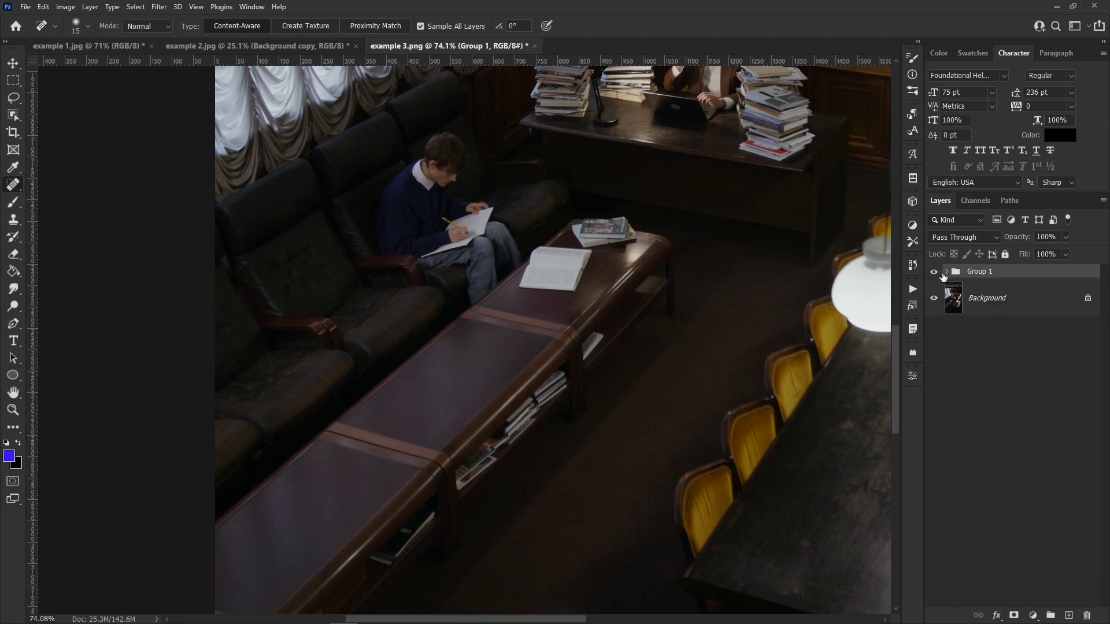
- Compare the retouched library table with the original by switching Group 1 off and on
left_click(934, 272)
left_click(934, 271)
left_click(935, 271)
left_click(934, 271)
left_click(934, 272)
left_click(935, 271)
scroll(710, 325, "down", 3)
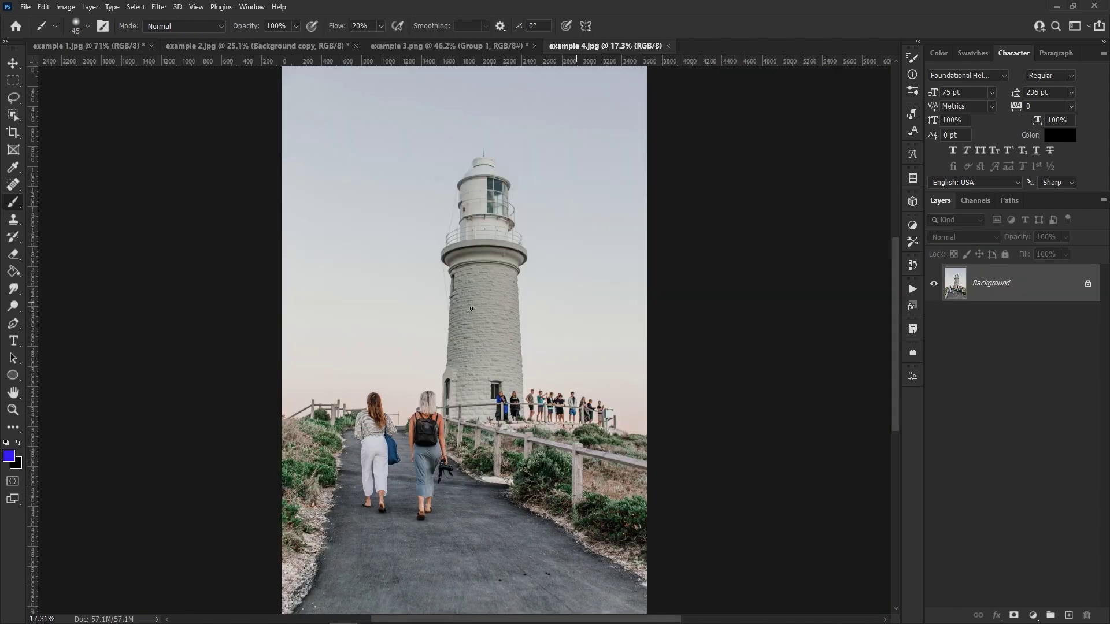
- Try outlining the lighthouse, the people at its base and the railing in blue on the Background of example 4.jpg
scroll(506, 290, "up", 2)
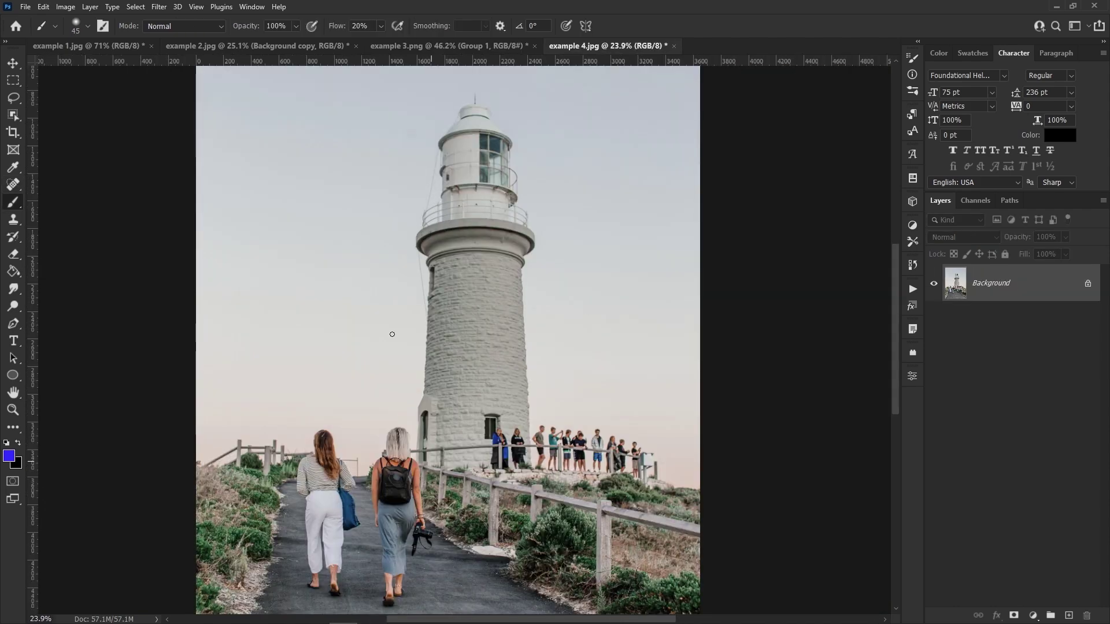
mouse_move(424, 464)
left_mouse_down()
mouse_move(395, 309)
mouse_move(391, 189)
mouse_move(436, 92)
mouse_move(514, 85)
mouse_move(566, 237)
mouse_move(560, 369)
mouse_move(537, 449)
mouse_move(482, 477)
mouse_move(419, 465)
left_mouse_up()
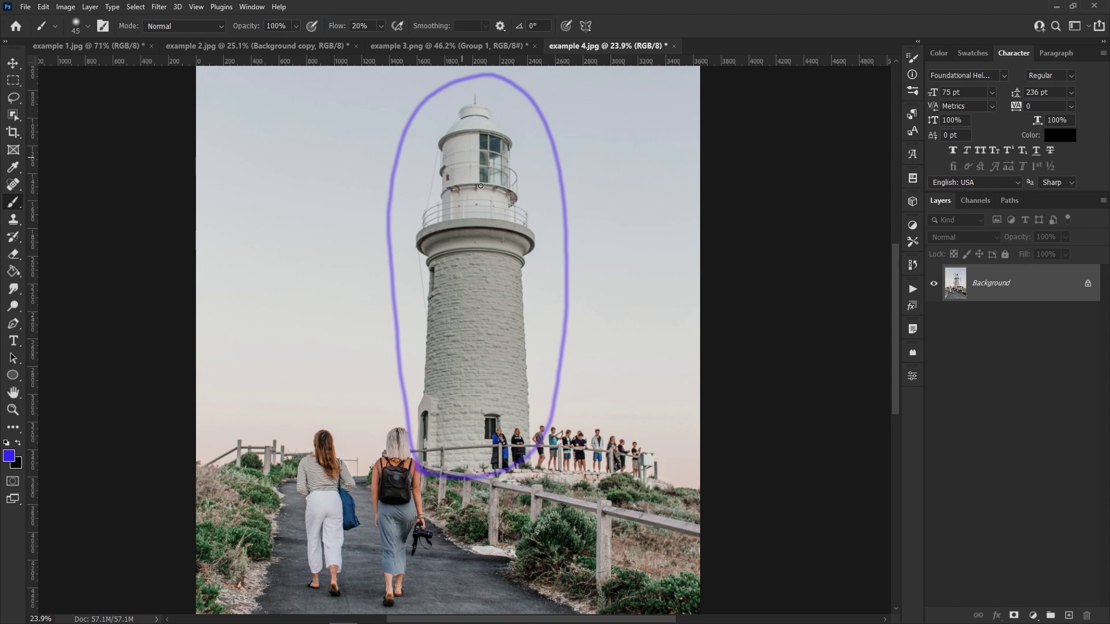
left_click_drag(519, 413, 622, 253)
mouse_move(644, 330)
left_mouse_down()
mouse_move(624, 314)
mouse_move(540, 463)
mouse_move(500, 361)
left_mouse_up()
left_click_drag(340, 394, 694, 364)
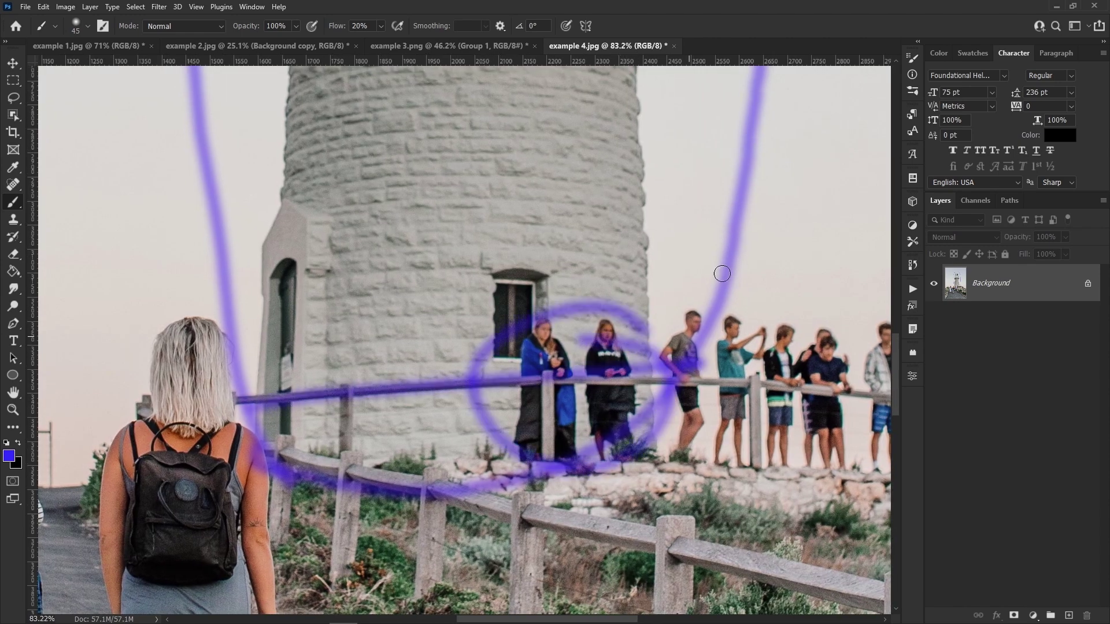
scroll(722, 273, "down", 3)
left_click_drag(378, 269, 695, 275)
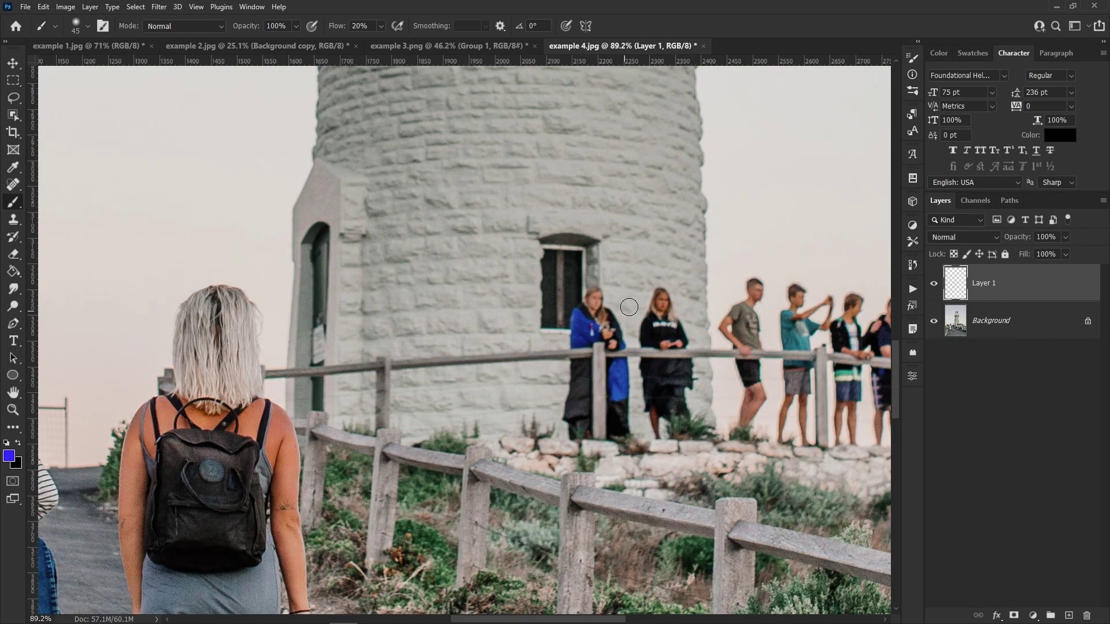
- Mark the two women, the railing with its posts and the window edge at the lighthouse's base in blue on Layer 1
mouse_move(602, 303)
left_mouse_down()
mouse_move(577, 362)
mouse_move(605, 415)
mouse_move(686, 399)
left_mouse_up()
left_click_drag(292, 378, 733, 346)
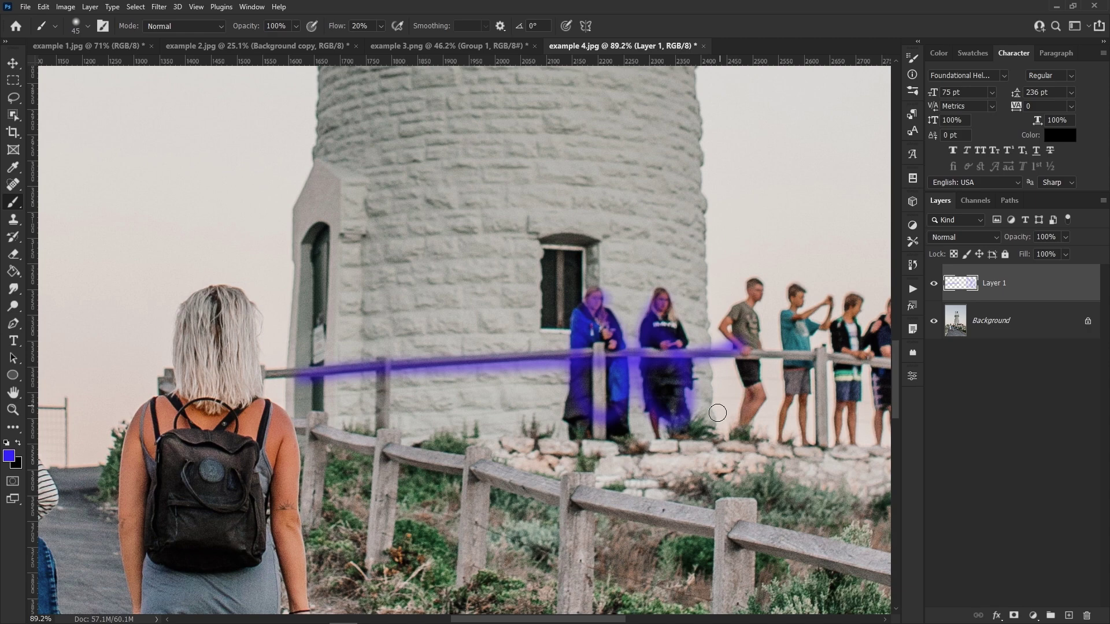
mouse_move(605, 245)
left_mouse_down()
mouse_move(601, 331)
mouse_move(555, 334)
mouse_move(600, 304)
mouse_move(597, 320)
mouse_move(553, 338)
left_mouse_up()
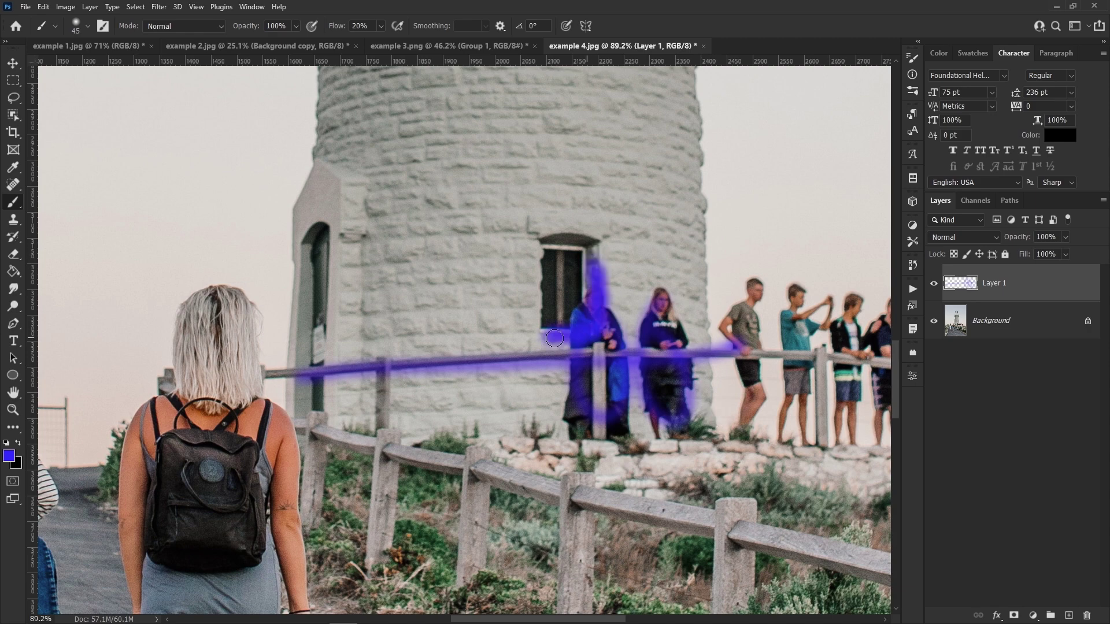
mouse_move(326, 356)
left_mouse_down()
mouse_move(287, 358)
mouse_move(292, 383)
mouse_move(311, 371)
left_mouse_up()
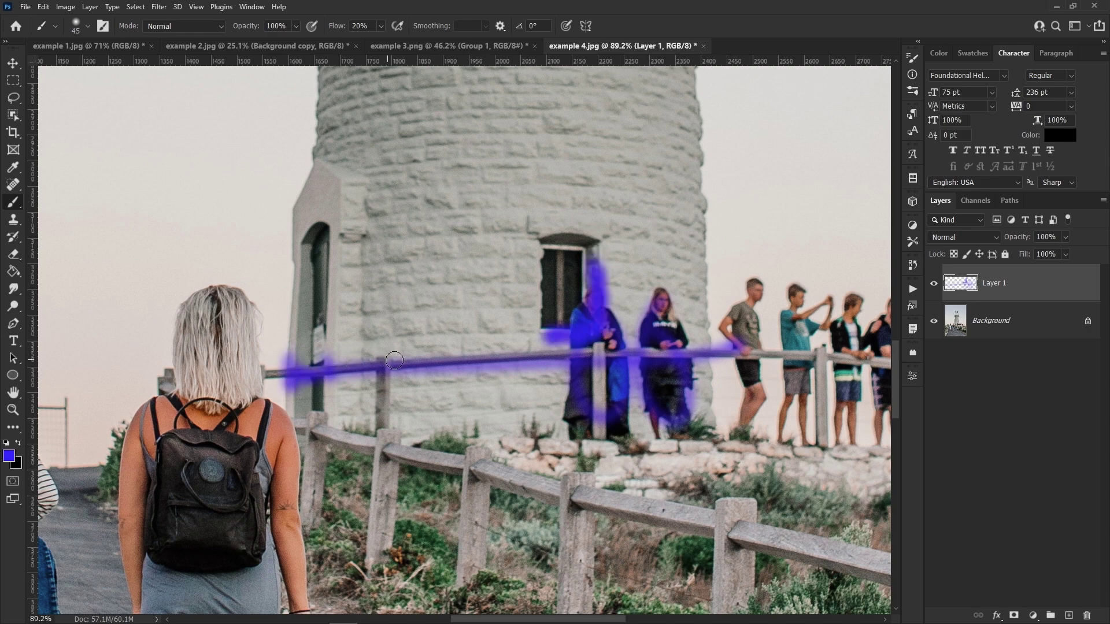
left_click_drag(385, 354, 381, 429)
left_click_drag(600, 350, 601, 423)
mouse_move(684, 283)
left_mouse_down()
mouse_move(585, 325)
mouse_move(595, 415)
mouse_move(686, 359)
mouse_move(649, 278)
mouse_move(595, 422)
mouse_move(679, 296)
mouse_move(629, 436)
mouse_move(578, 347)
mouse_move(674, 435)
left_mouse_up()
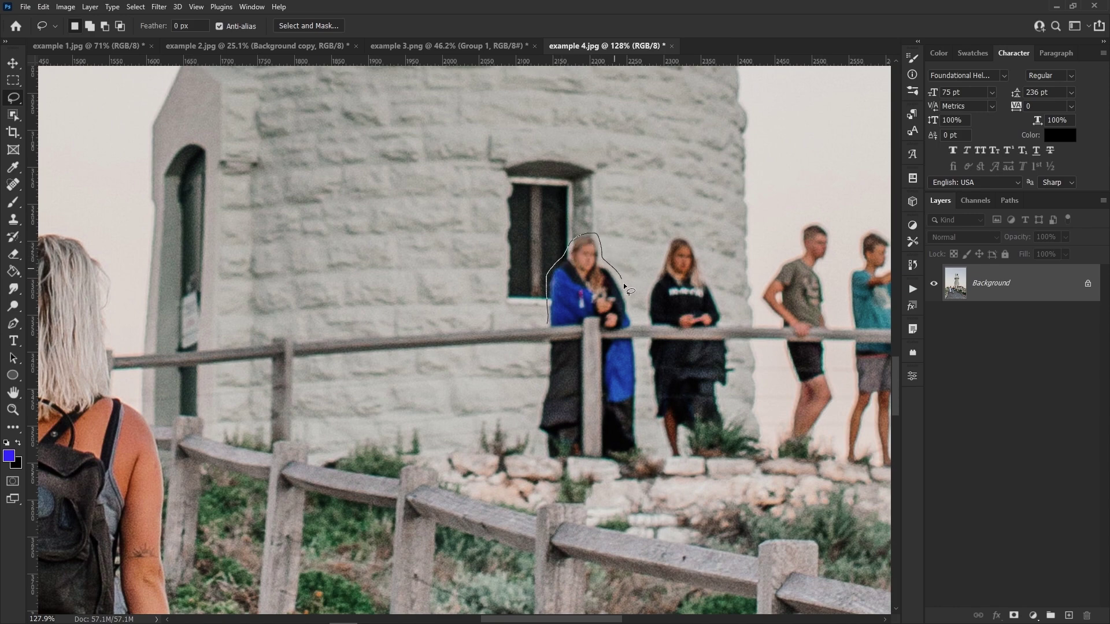
- Lasso the two women and the railing in front of the lighthouse and replace them with Content-Aware Fill on a new layer
left_click_drag(645, 311, 139, 359)
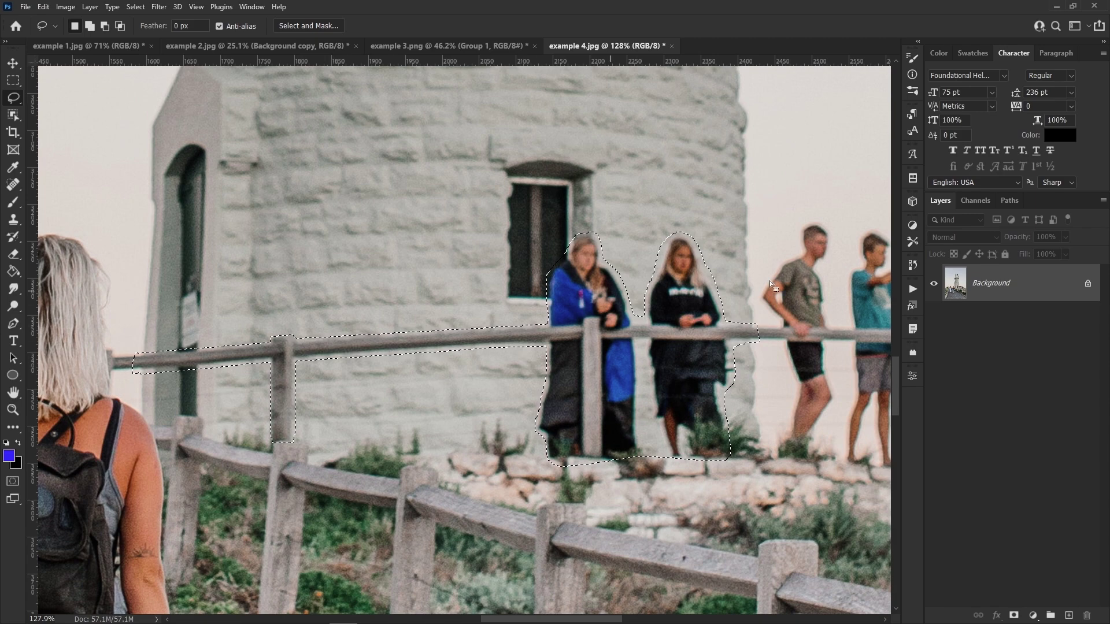
left_click(43, 7)
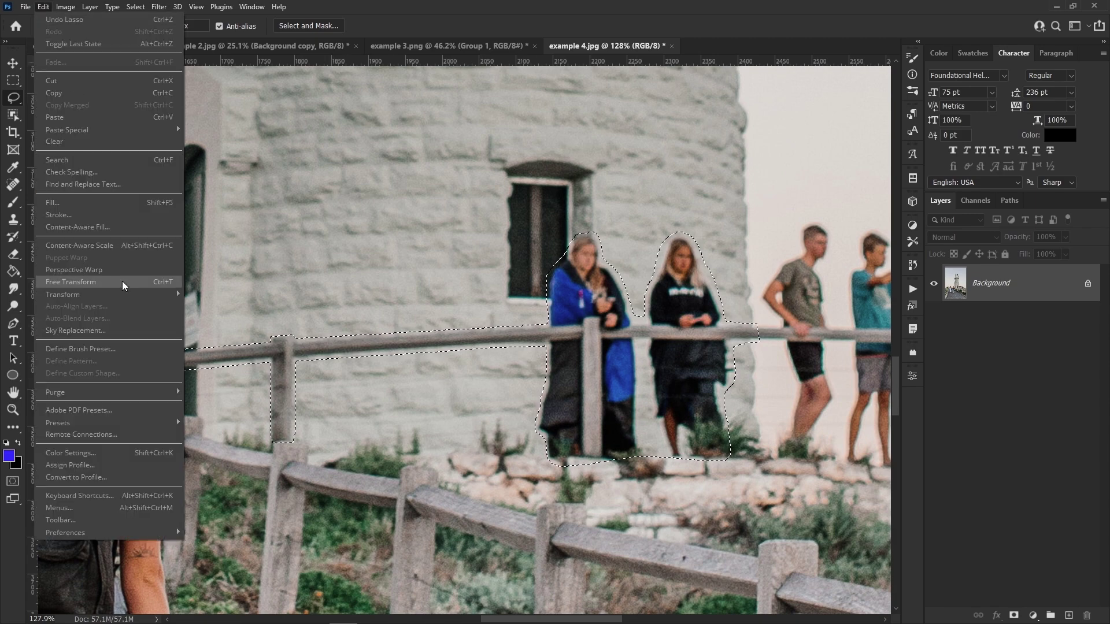
left_click(104, 245)
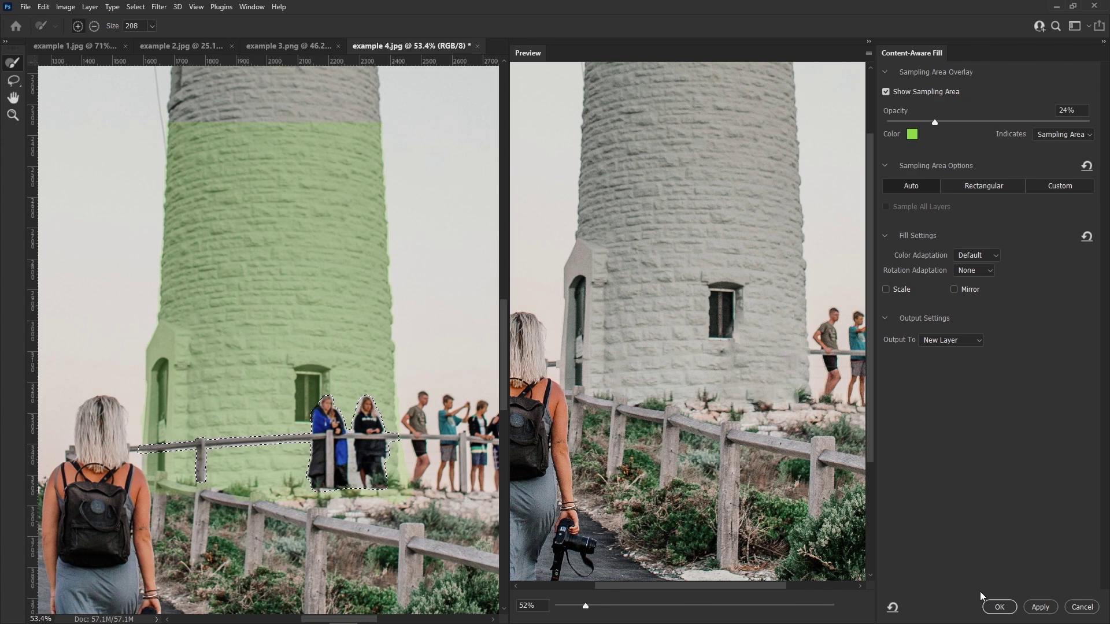
left_click(994, 606)
scroll(302, 373, "up", 7)
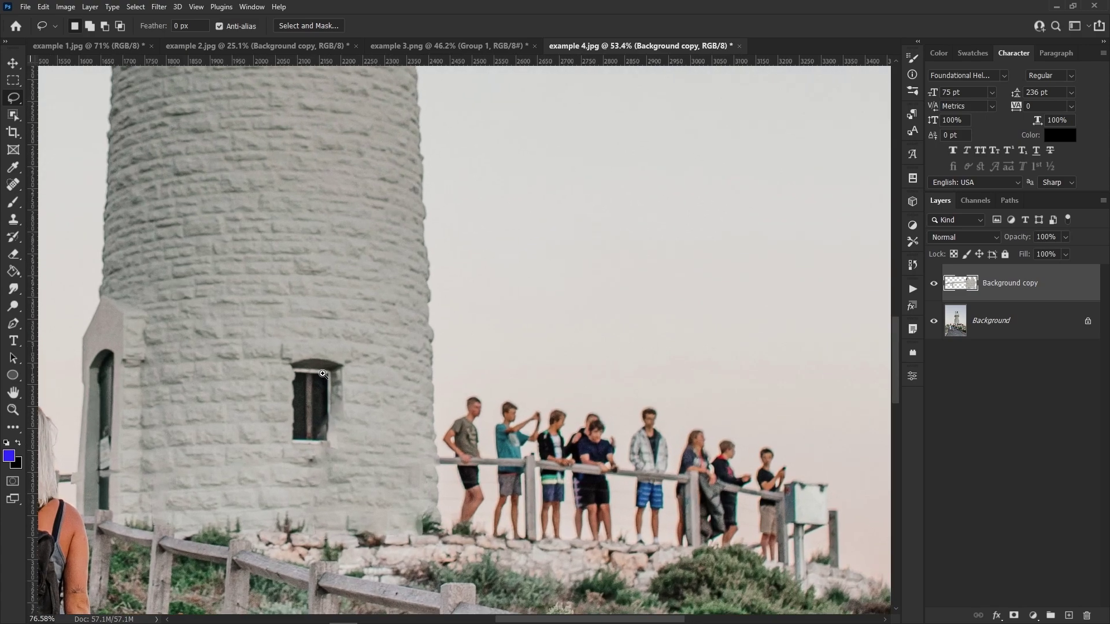
- Clone clean sky over the leftover railing beside the blonde woman's hair on a new layer with a 9 px Clone Stamp
left_click_drag(249, 463, 442, 322)
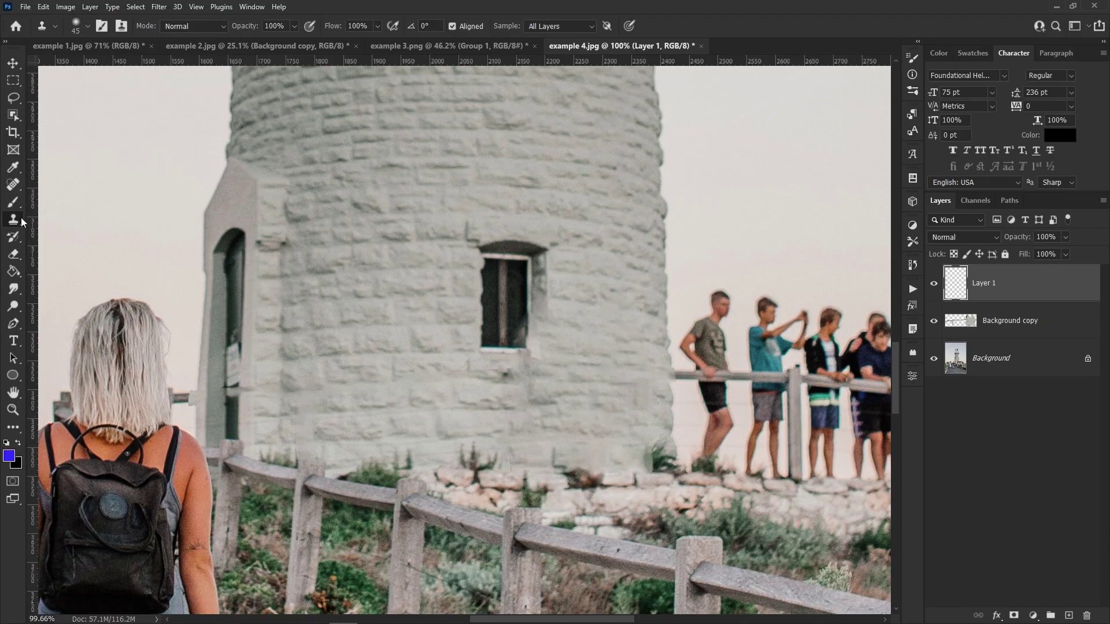
left_click_drag(186, 373, 282, 284)
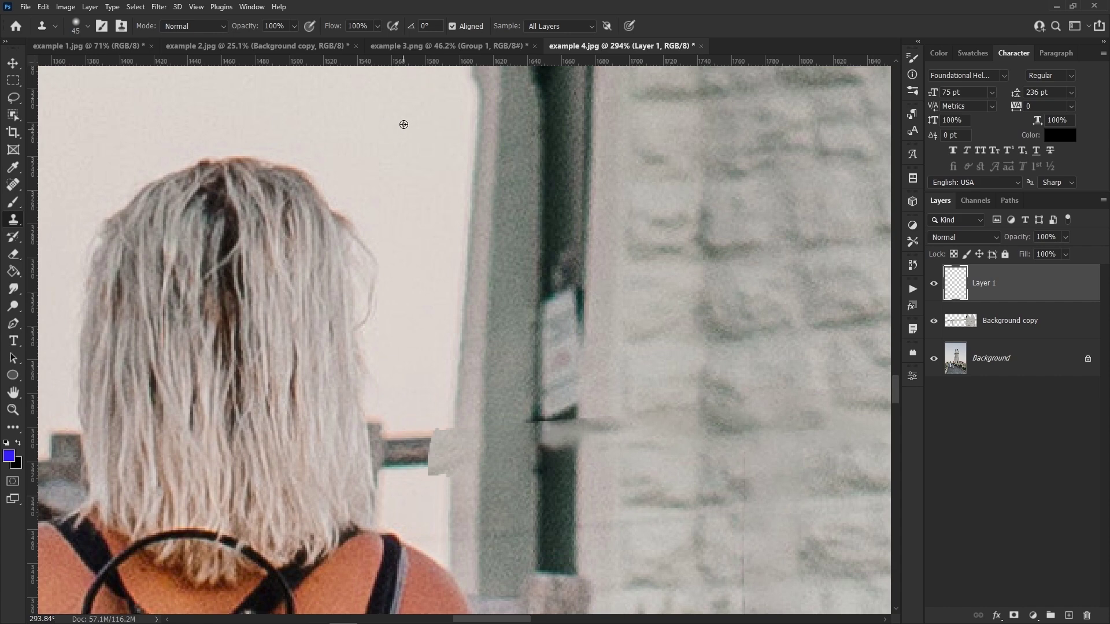
left_click(410, 124, "alt")
key("bracketleft")
key("bracketleft")
key("bracketleft")
key("bracketleft")
key("bracketleft")
key("bracketleft")
key("bracketleft")
key("bracketleft")
mouse_move(443, 410)
left_mouse_down()
mouse_move(441, 476)
mouse_move(429, 434)
mouse_move(412, 472)
mouse_move(407, 428)
mouse_move(397, 468)
left_mouse_up()
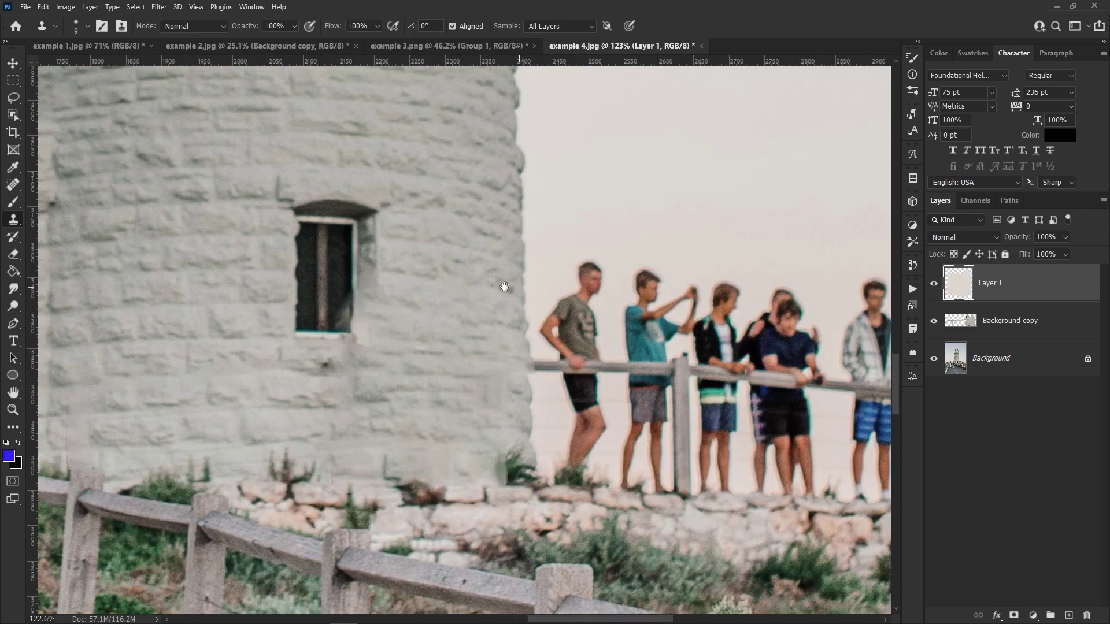
- Clone sky over the railing end and lighthouse edge beside the man in the grey T-shirt
left_click_drag(505, 287, 384, 275)
left_click_drag(424, 343, 488, 324)
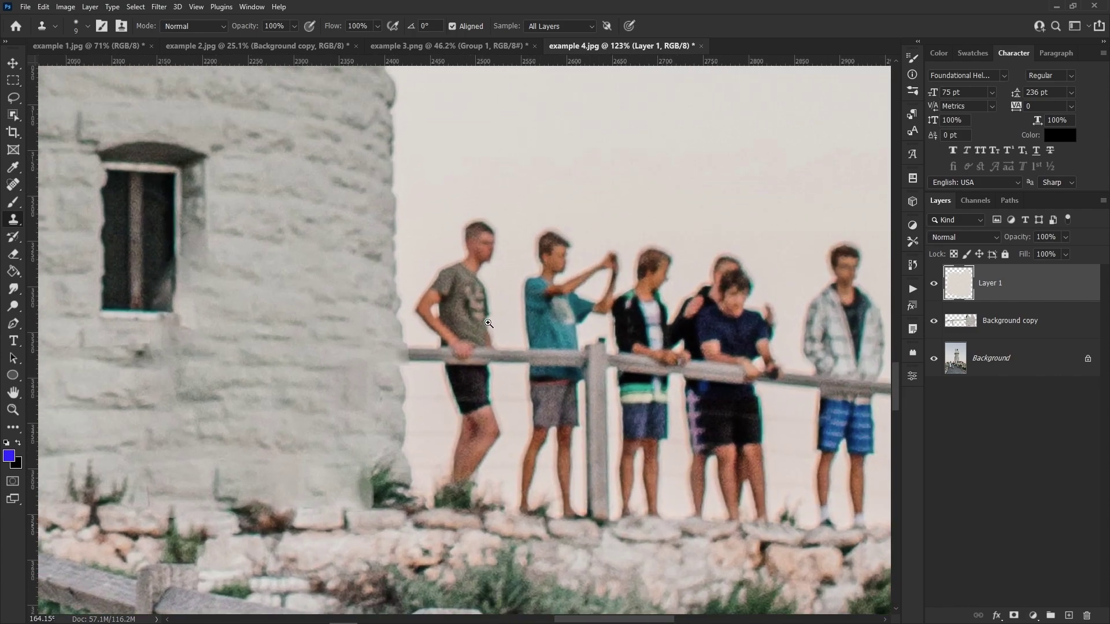
left_click(489, 324)
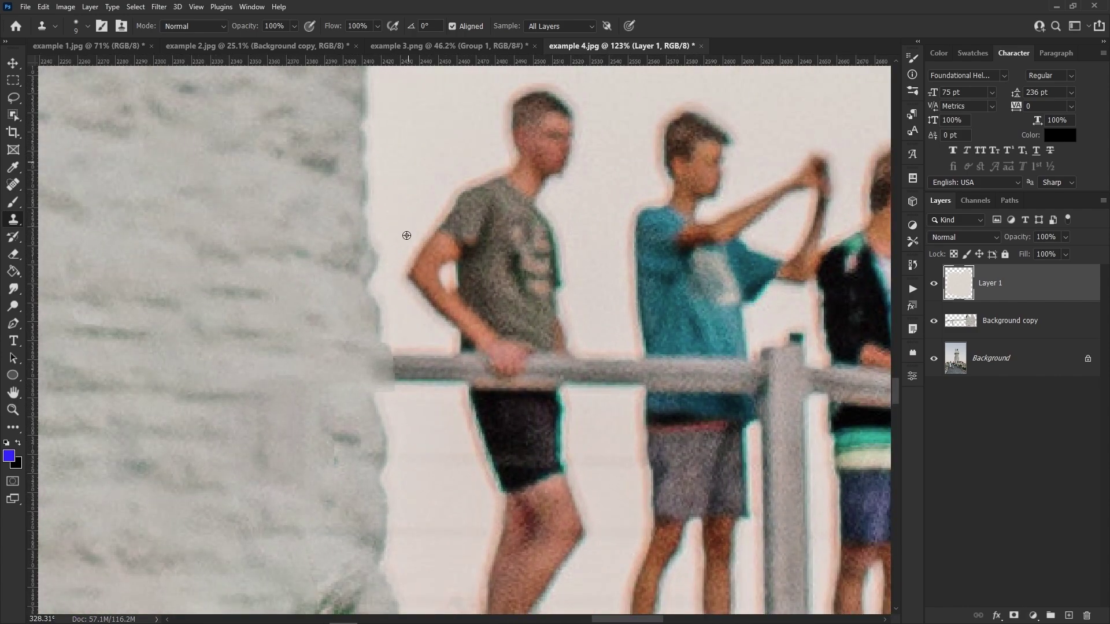
mouse_move(408, 333)
left_mouse_down()
mouse_move(382, 364)
mouse_move(386, 401)
mouse_move(389, 363)
mouse_move(393, 356)
mouse_move(414, 382)
mouse_move(437, 364)
left_mouse_up()
mouse_move(405, 258)
left_mouse_down()
mouse_move(421, 299)
mouse_move(419, 258)
left_mouse_up()
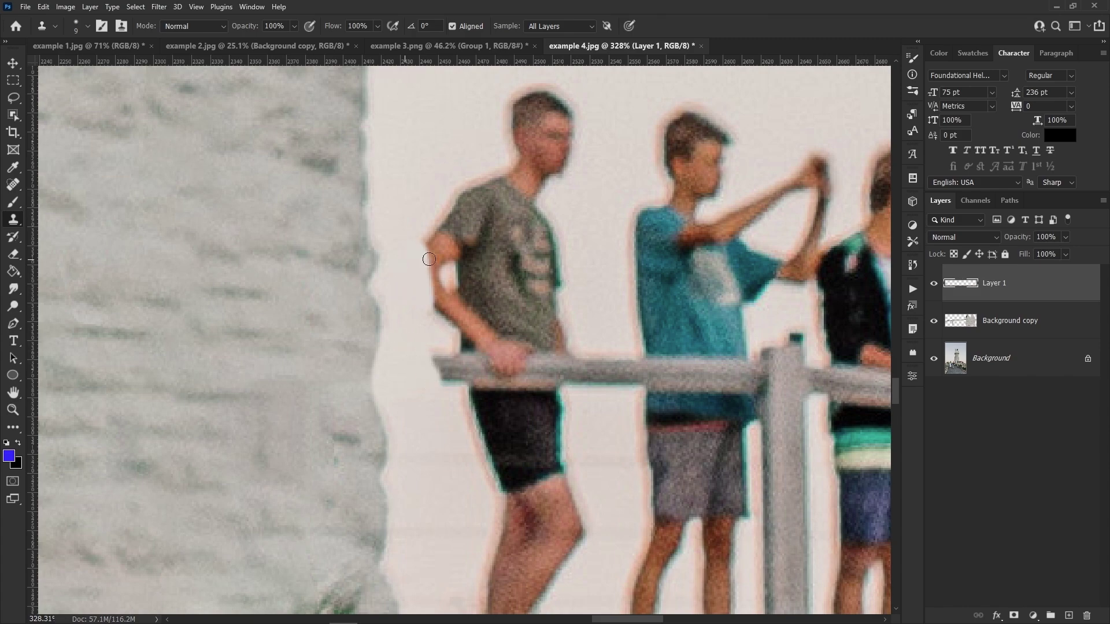
mouse_move(429, 259)
left_mouse_down()
mouse_move(436, 270)
mouse_move(337, 211)
left_mouse_up()
left_click_drag(338, 211, 543, 227)
- Clone out the railing remnants across the lighthouse doorway on a new layer
left_click_drag(318, 261, 378, 250)
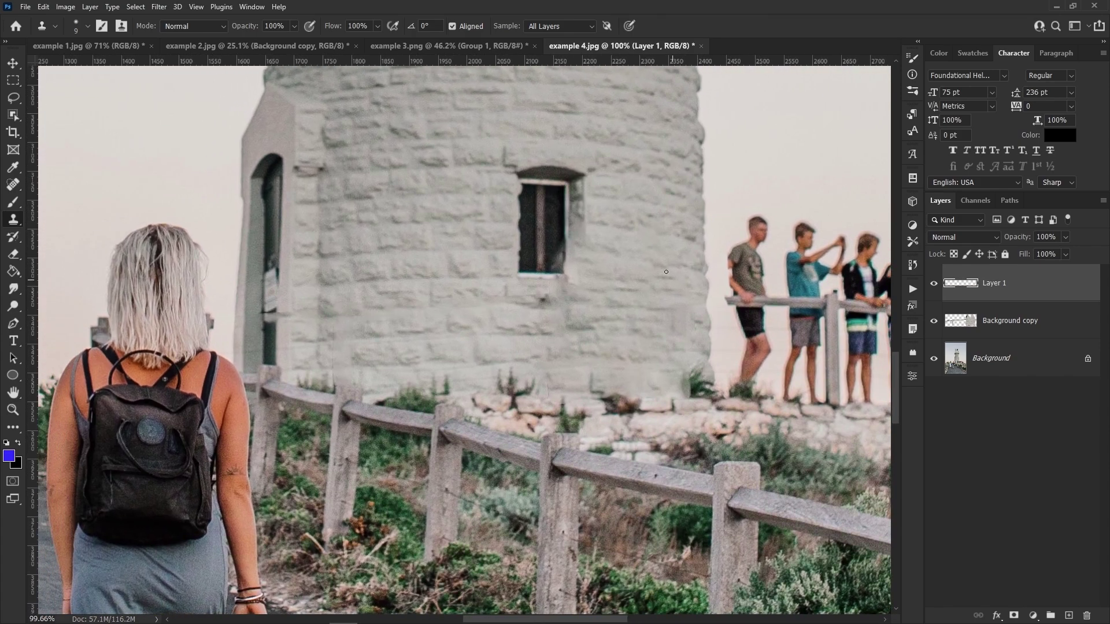
scroll(248, 283, "up", 5)
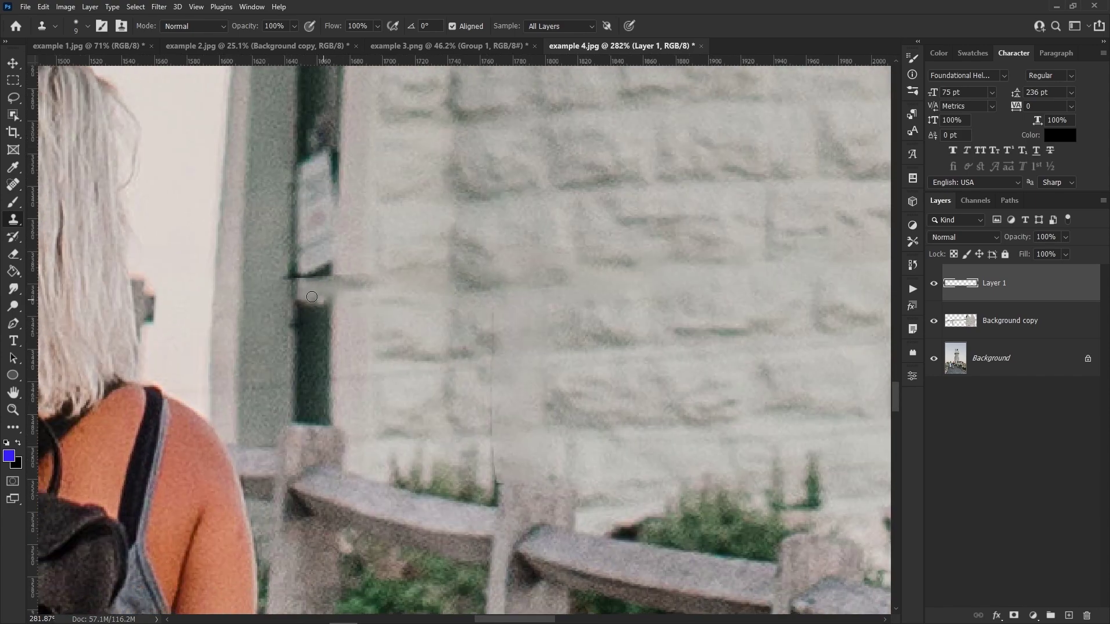
key("ctrl+alt+shift+n")
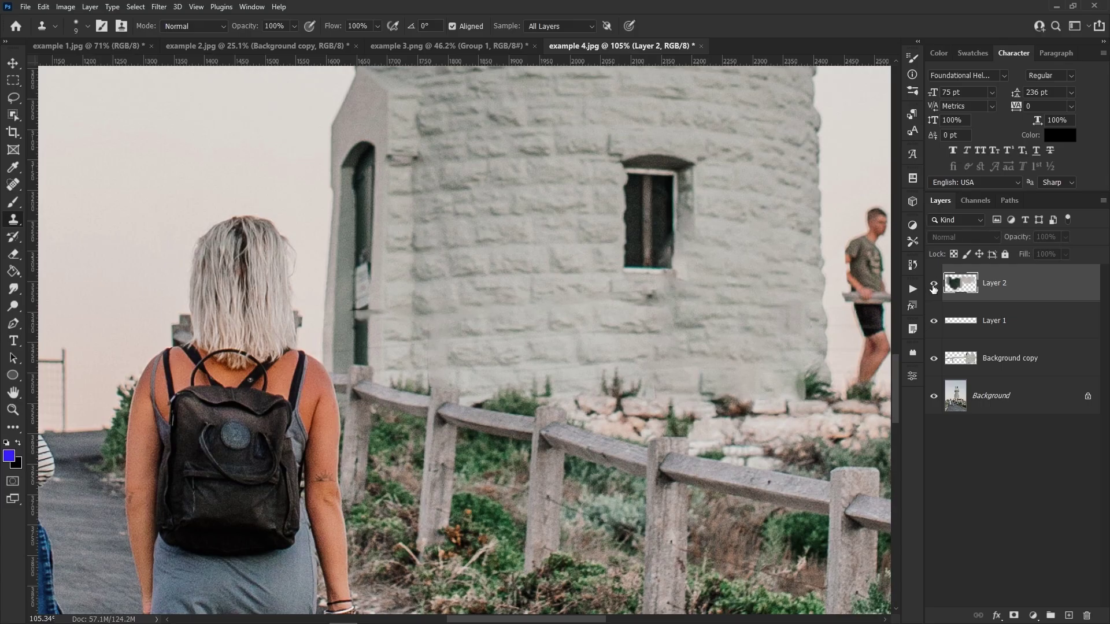
- Heal the blurred seam in the stone wall near the doorway on a new layer with a 50 px Spot Healing Brush
left_click_drag(489, 356, 539, 327)
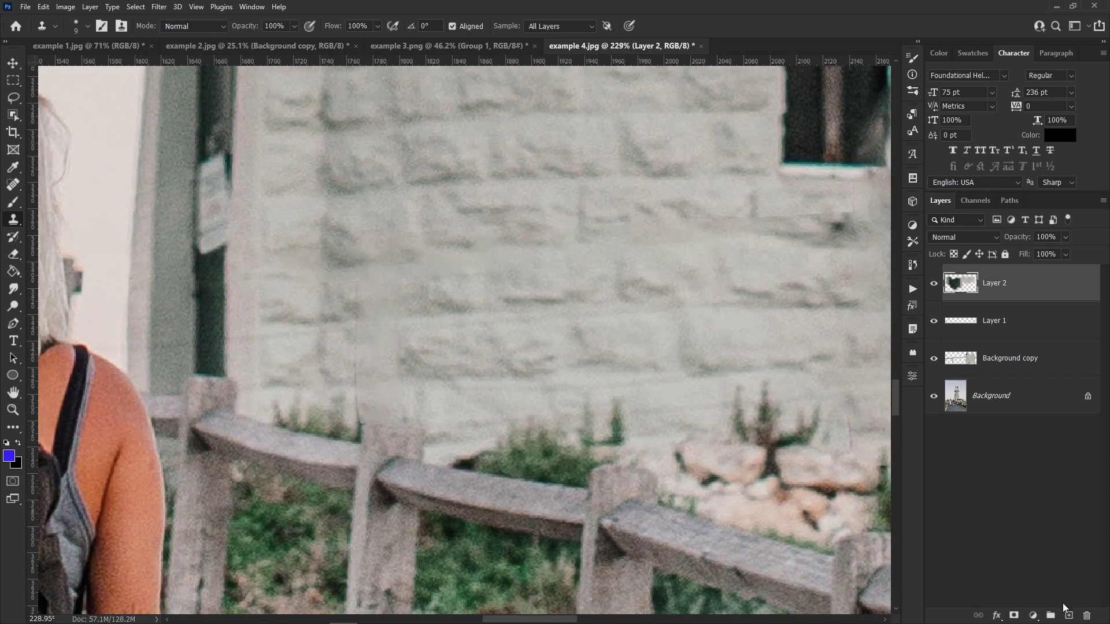
left_click(1068, 615)
left_click(15, 188)
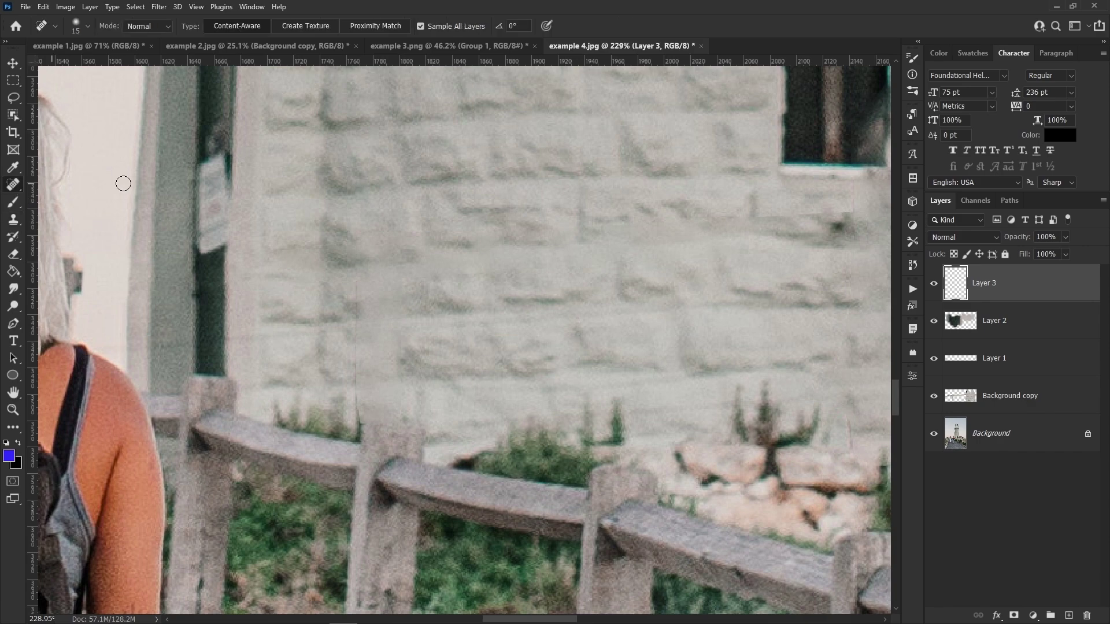
key("bracketright")
key("bracketright")
key("bracketright")
key("bracketright")
key("bracketright")
key("bracketright")
key("bracketright")
mouse_move(370, 254)
left_mouse_down()
mouse_move(367, 407)
mouse_move(390, 404)
mouse_move(385, 262)
left_mouse_up()
scroll(570, 260, "down", 6)
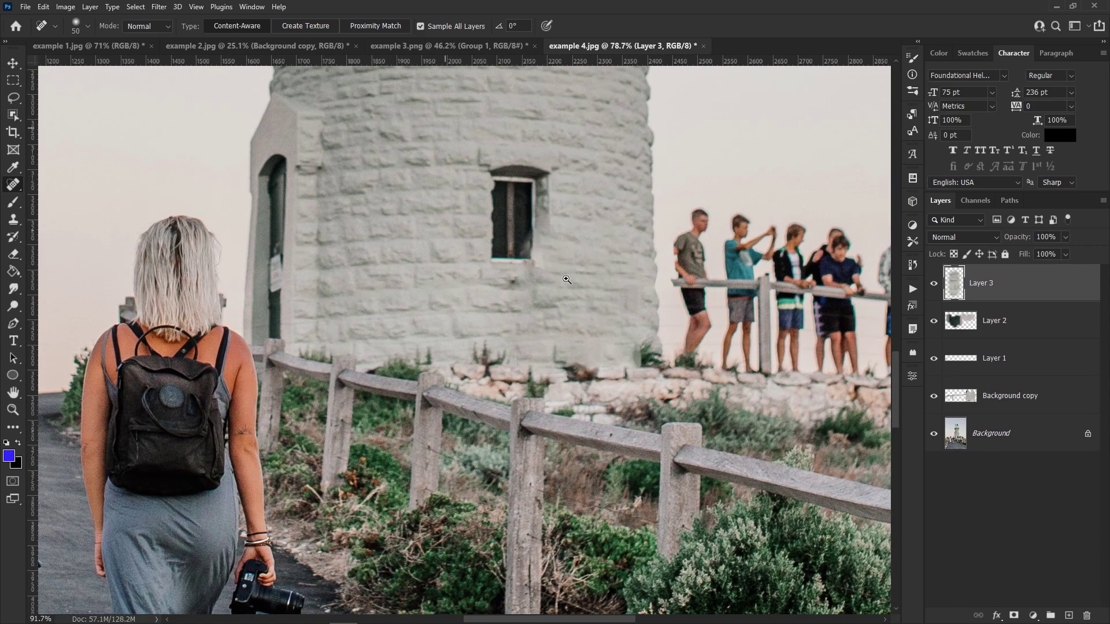
- Rebuild the lower part of the window frame by cloning its intact upper side downward on a new layer
scroll(593, 196, "up", 6)
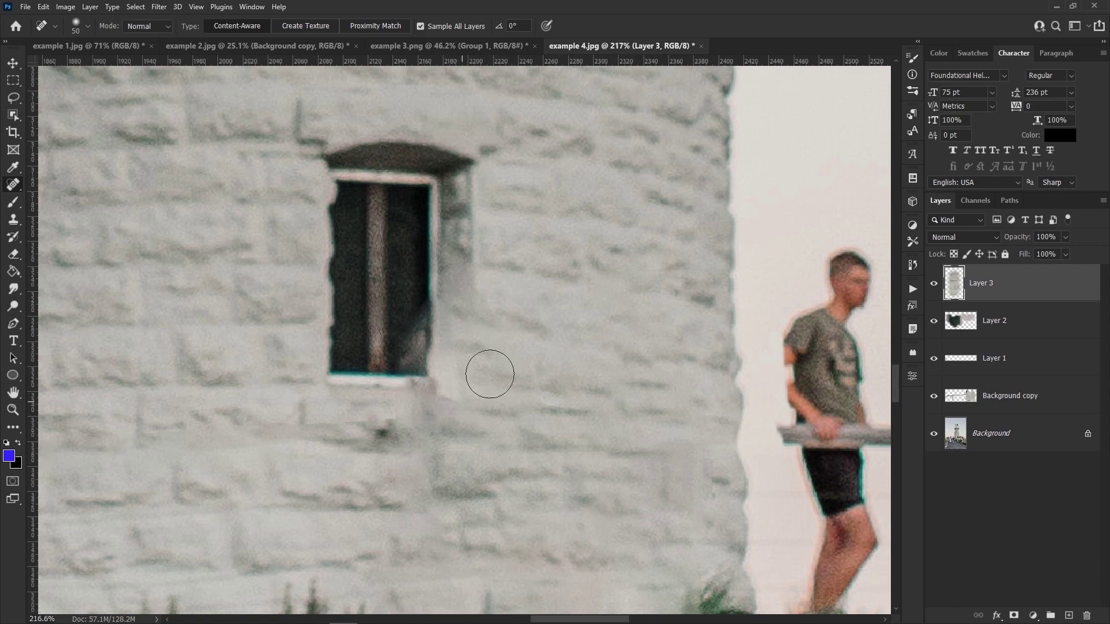
left_click(1068, 615)
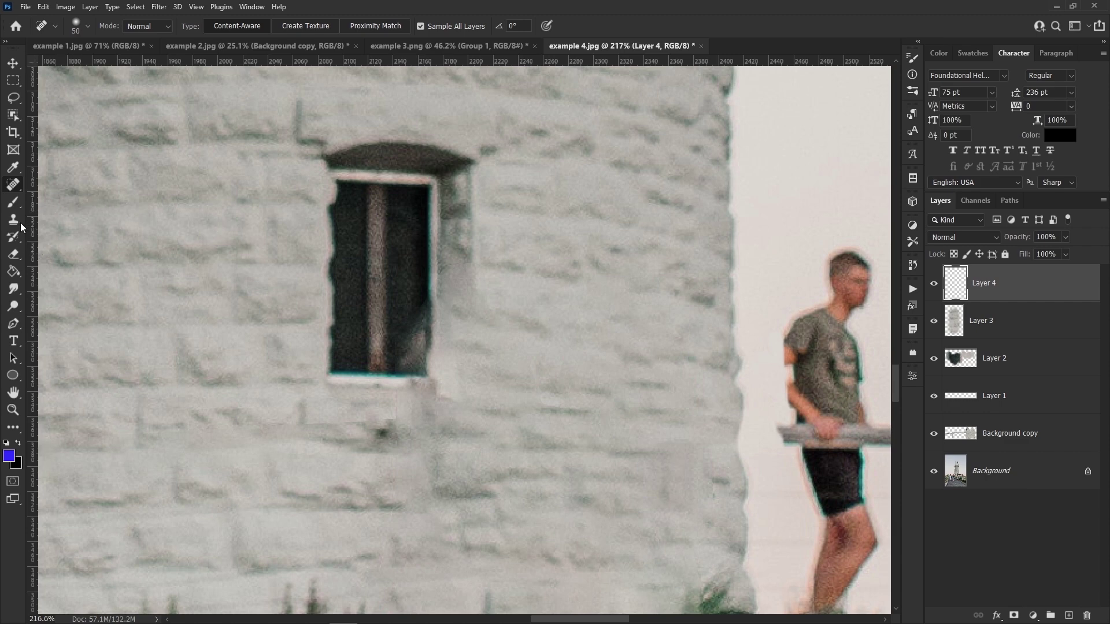
key("s")
key("bracketright")
key("bracketright")
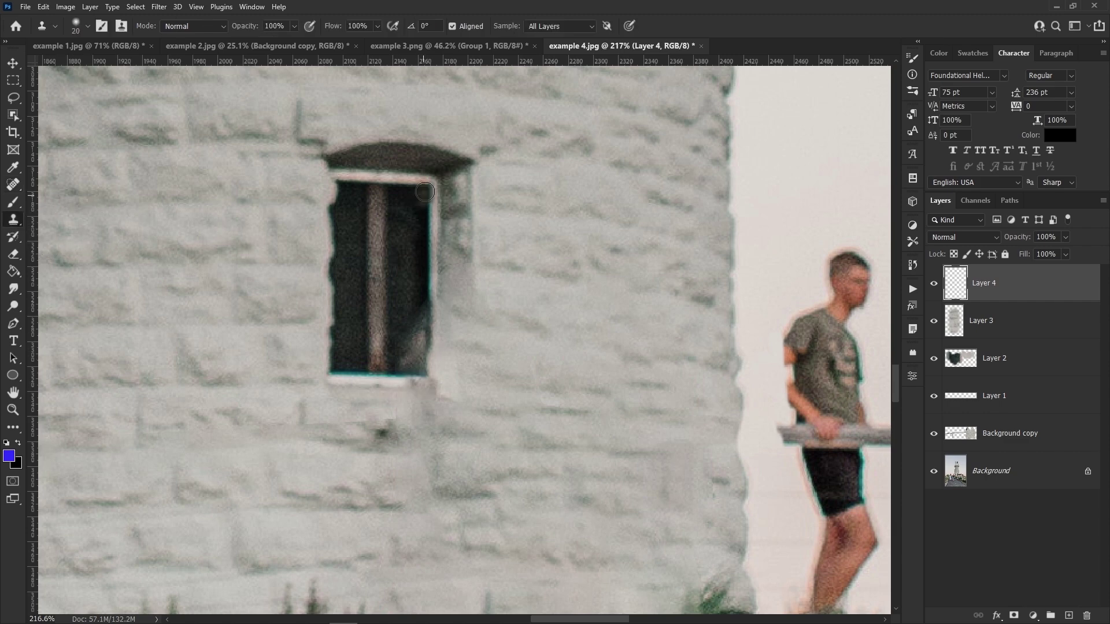
left_click(431, 226, "alt")
left_click_drag(433, 303, 433, 382)
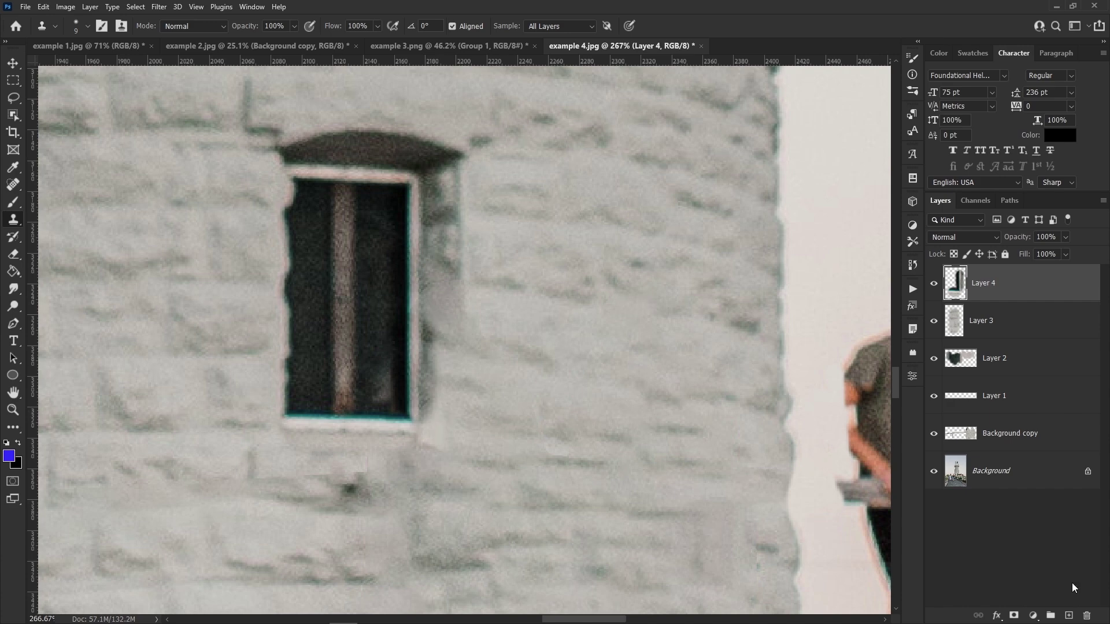
- Add a layer beneath Layer 4 and clone the shaded window recess downward beside the frame with a 40 px Clone Stamp
left_click(1068, 616)
left_click_drag(1007, 280, 1000, 324)
key("bracketright")
key("bracketright")
key("bracketright")
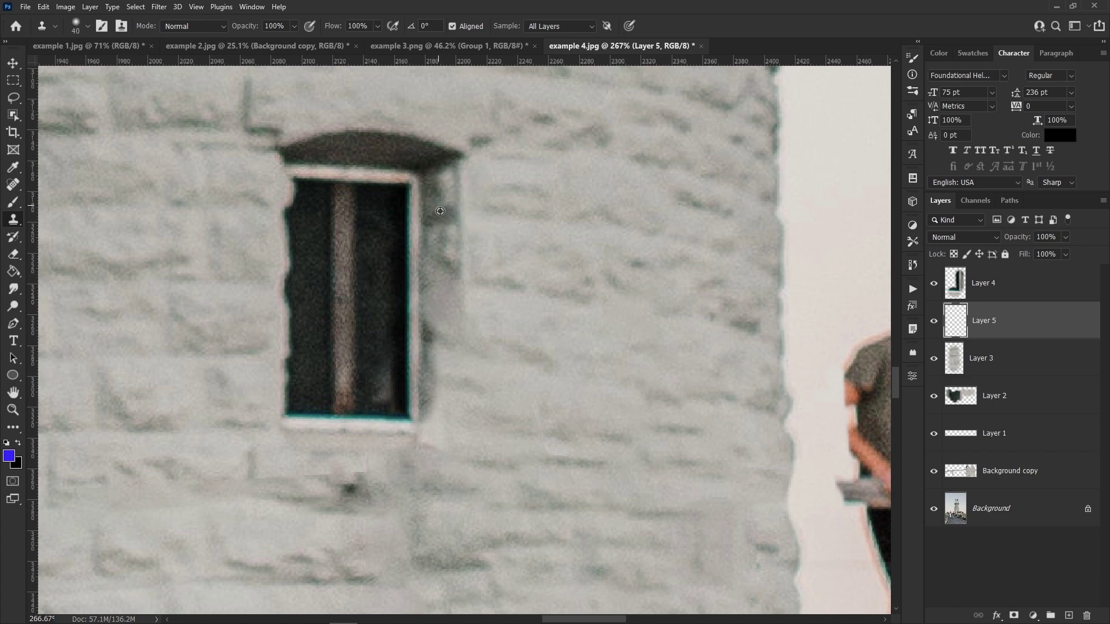
left_click(439, 204, "alt")
left_click_drag(442, 305, 442, 381)
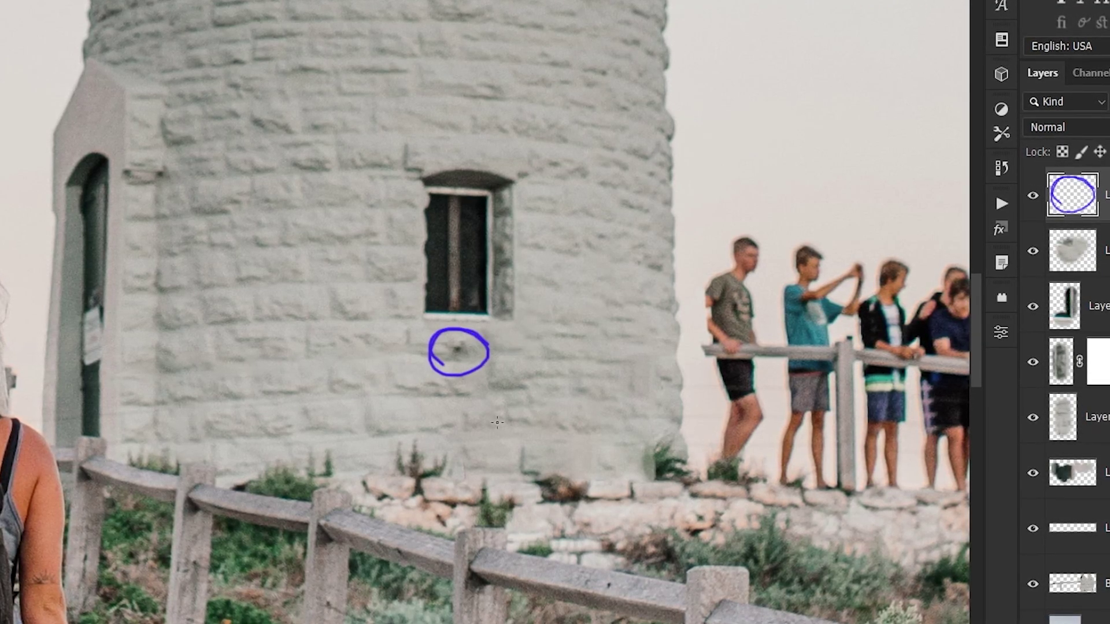
- Replace the damaged stonework beside and below the window with clean wall from higher up the tower, using the Patch Tool on a new layer
mouse_move(450, 390)
left_mouse_down()
mouse_move(450, 465)
mouse_move(626, 444)
mouse_move(636, 223)
mouse_move(555, 196)
mouse_move(547, 285)
mouse_move(522, 326)
mouse_move(449, 344)
mouse_move(447, 382)
left_mouse_up()
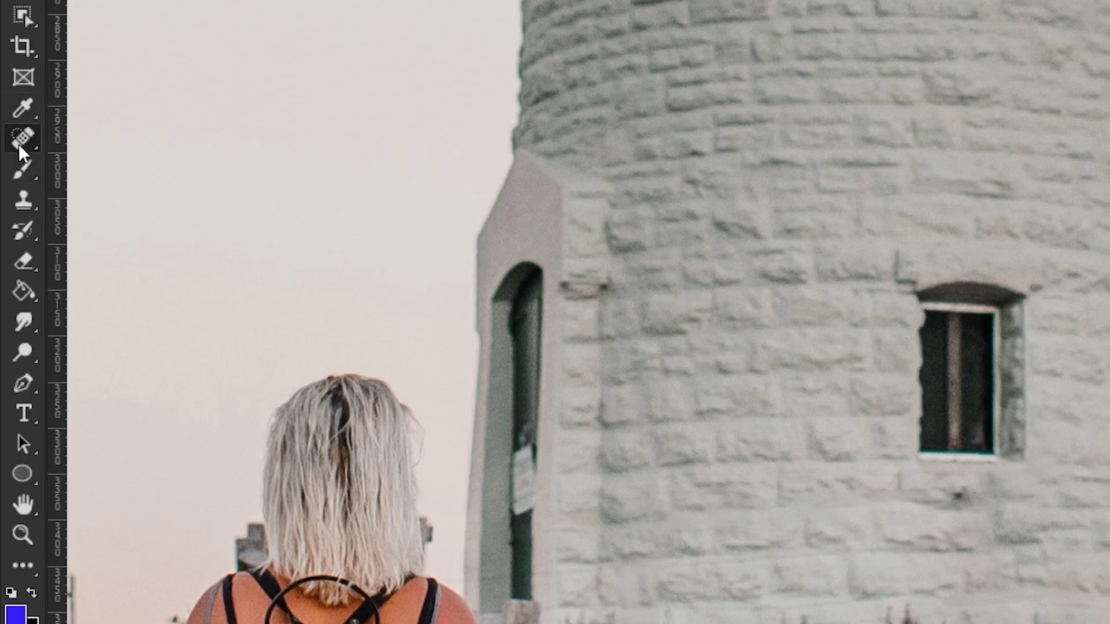
right_click(13, 184)
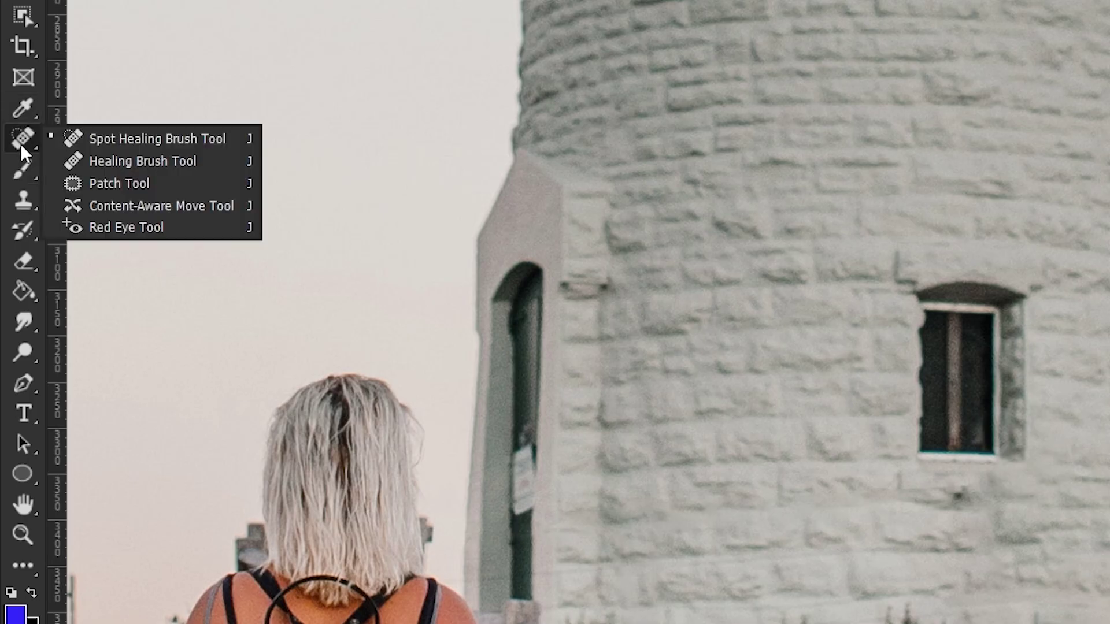
left_click(119, 184)
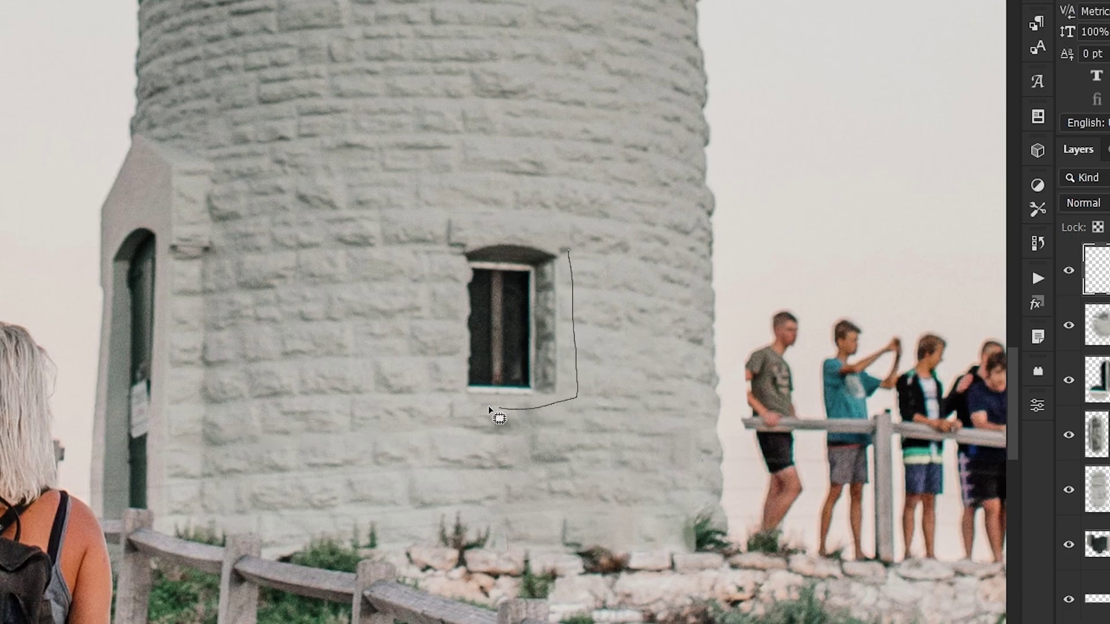
mouse_move(489, 410)
left_mouse_down()
mouse_move(457, 462)
mouse_move(458, 510)
mouse_move(513, 522)
left_mouse_up()
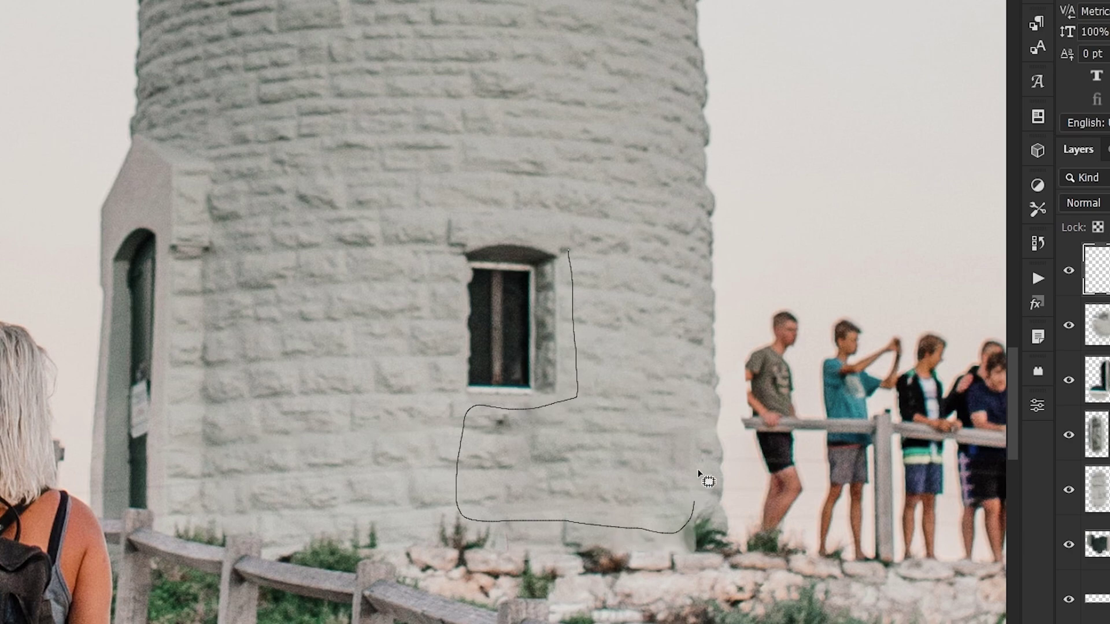
mouse_move(698, 473)
left_mouse_down()
mouse_move(688, 281)
mouse_move(643, 255)
left_mouse_up()
left_click_drag(637, 355, 619, 200)
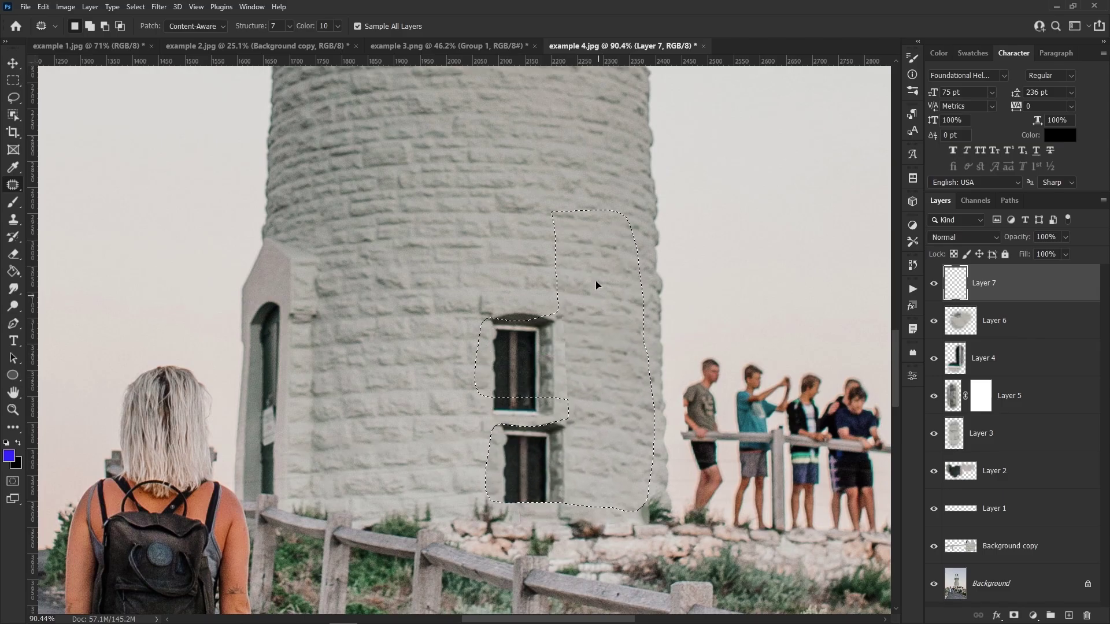
left_click_drag(597, 285, 602, 186)
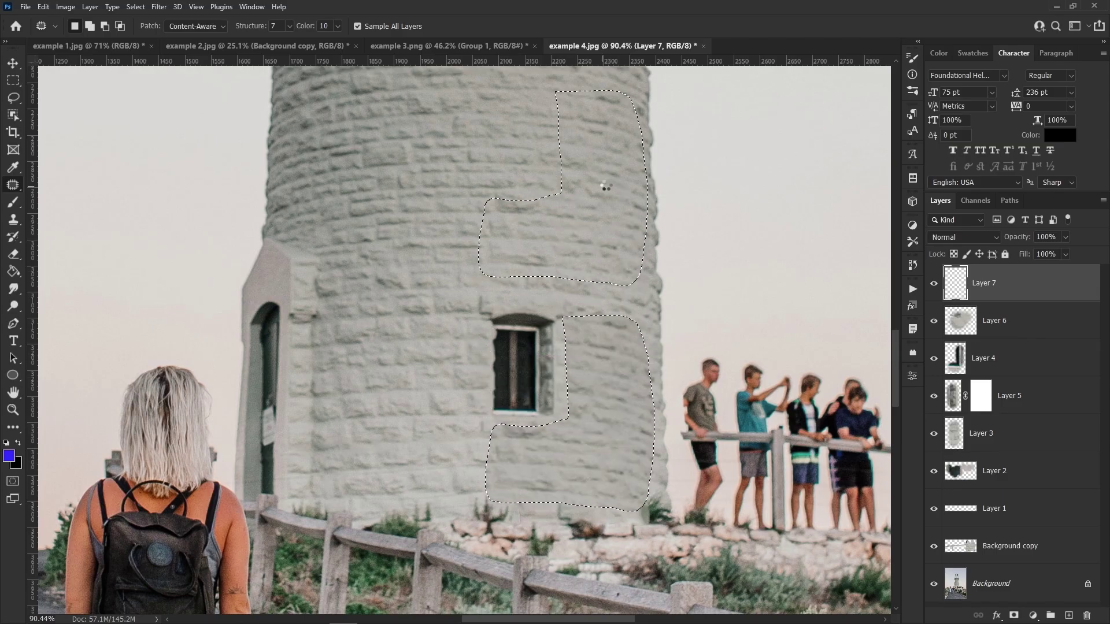
key("ctrl+d")
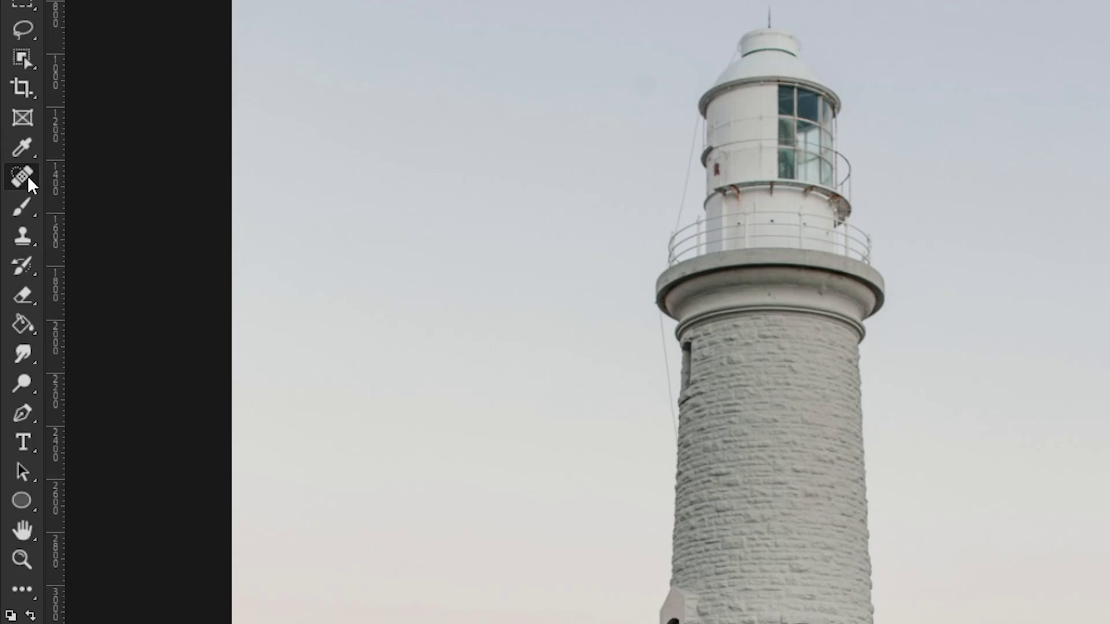
- Look through the healing and painting tools used on the lighthouse photo and switch to the example 3.png document
right_click(16, 184)
left_click(58, 199)
left_click(19, 234)
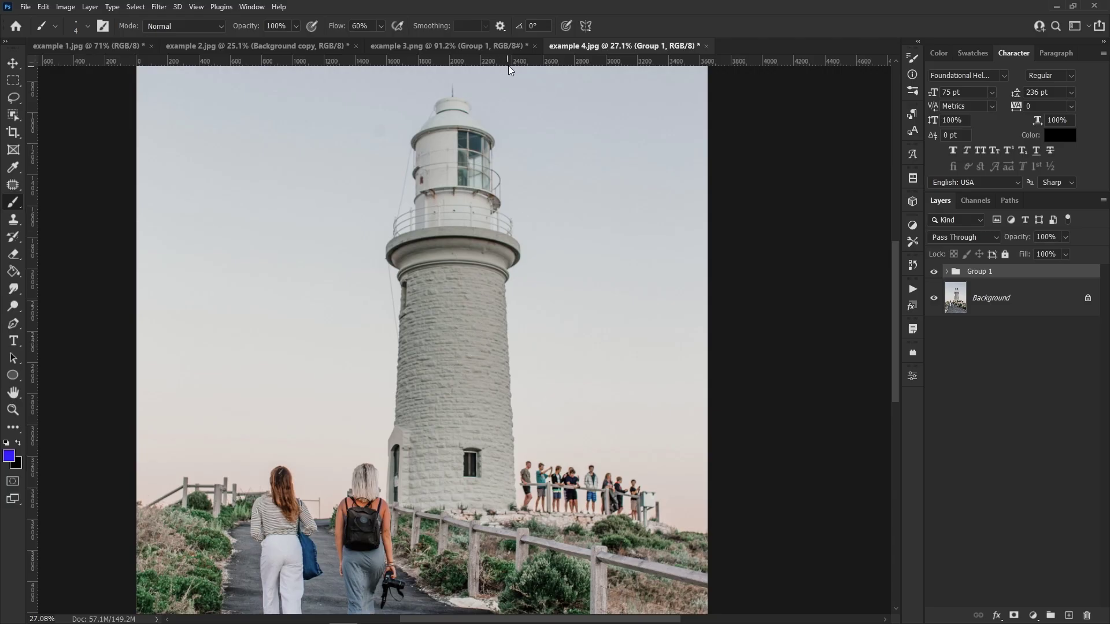
left_click(494, 50)
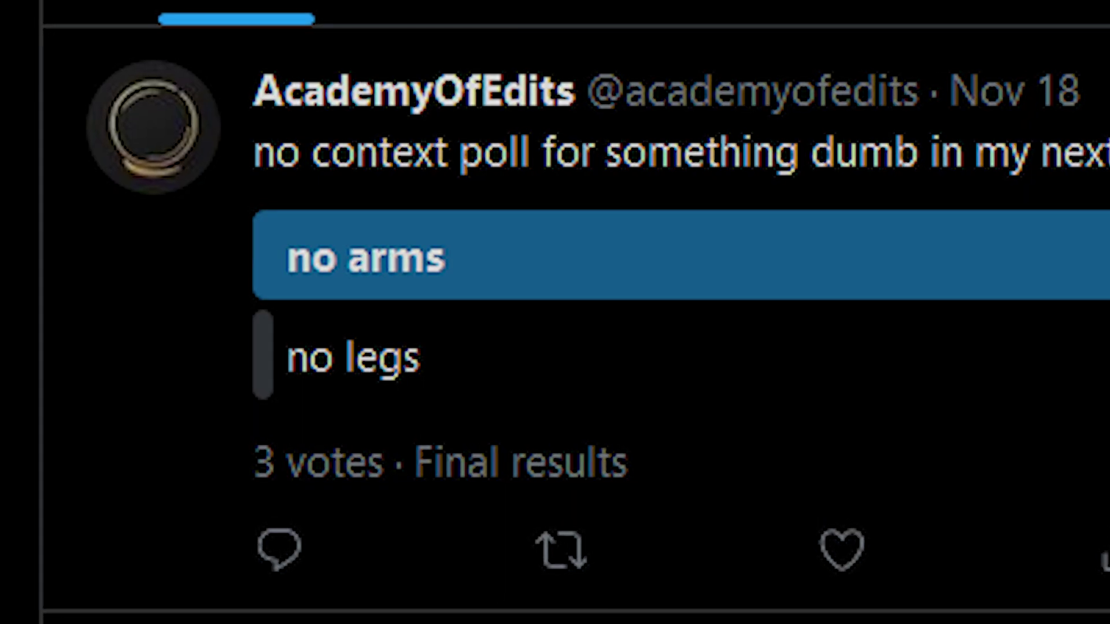
- Circle the group of people beside the lighthouse with a blue brush stroke on Layer 11
mouse_move(478, 313)
left_mouse_down()
mouse_move(404, 324)
mouse_move(595, 459)
mouse_move(458, 317)
left_mouse_up()
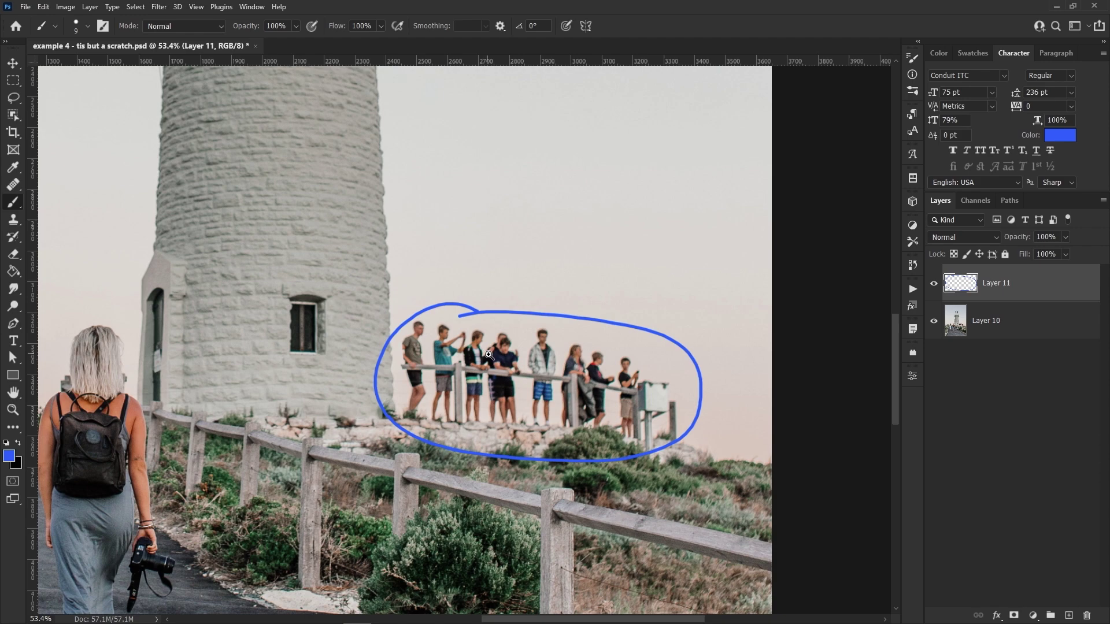
- Clone clean sky and shirt texture over the arm of the man nearest the lighthouse on Layer 11 with the Clone Stamp
scroll(526, 362, "up", 5)
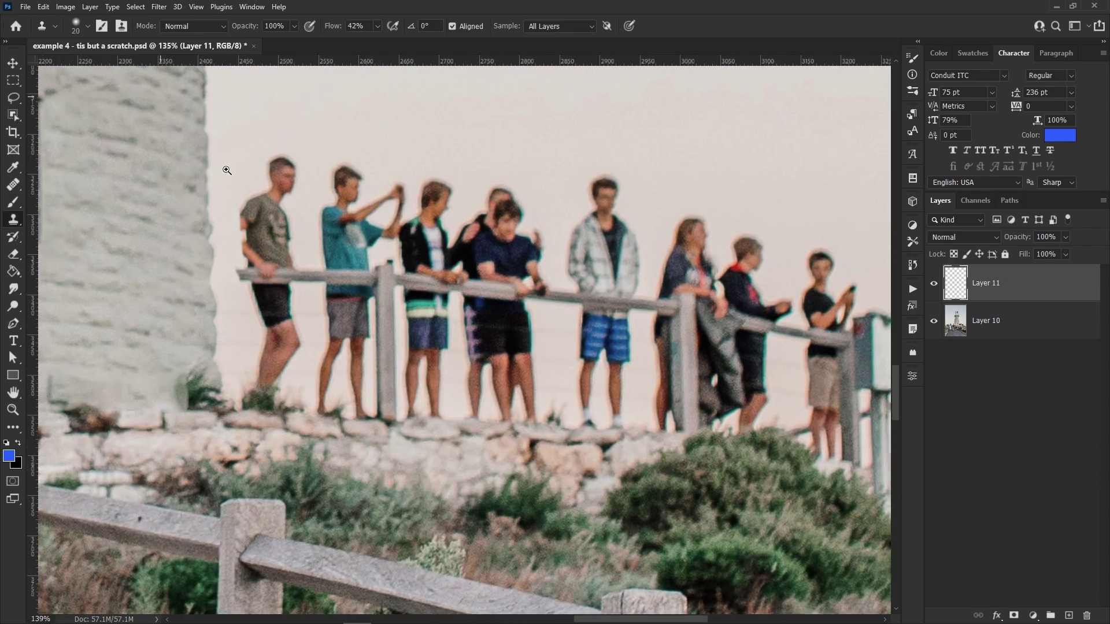
scroll(237, 168, "up", 5)
left_click_drag(241, 171, 247, 141)
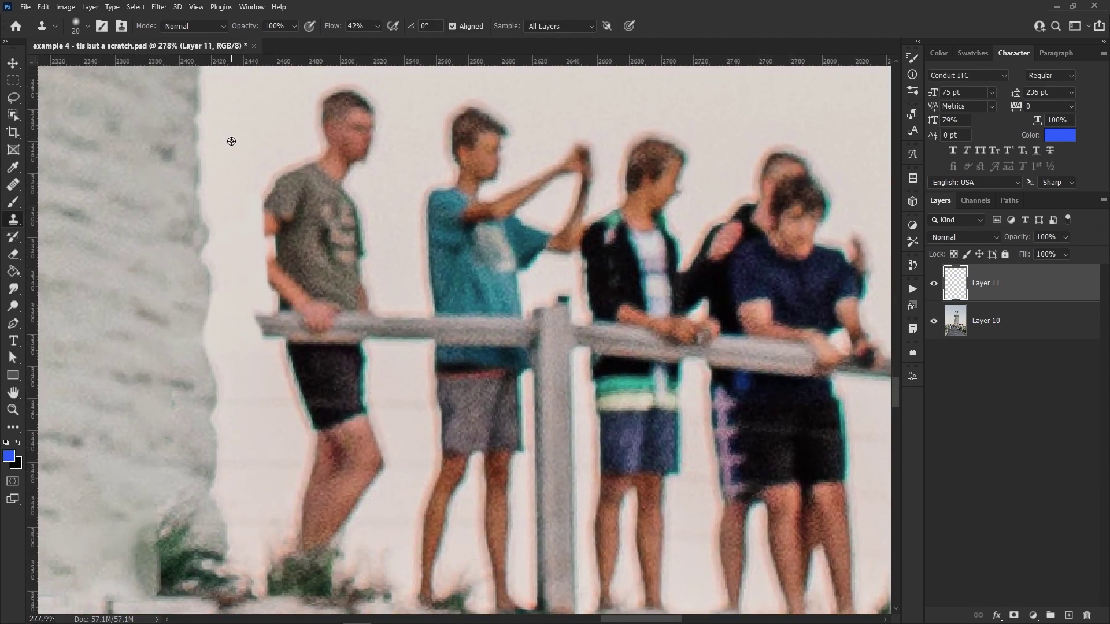
left_click(232, 141, "alt")
mouse_move(253, 222)
left_mouse_down()
mouse_move(255, 278)
mouse_move(255, 268)
left_mouse_up()
scroll(377, 212, "down", 5)
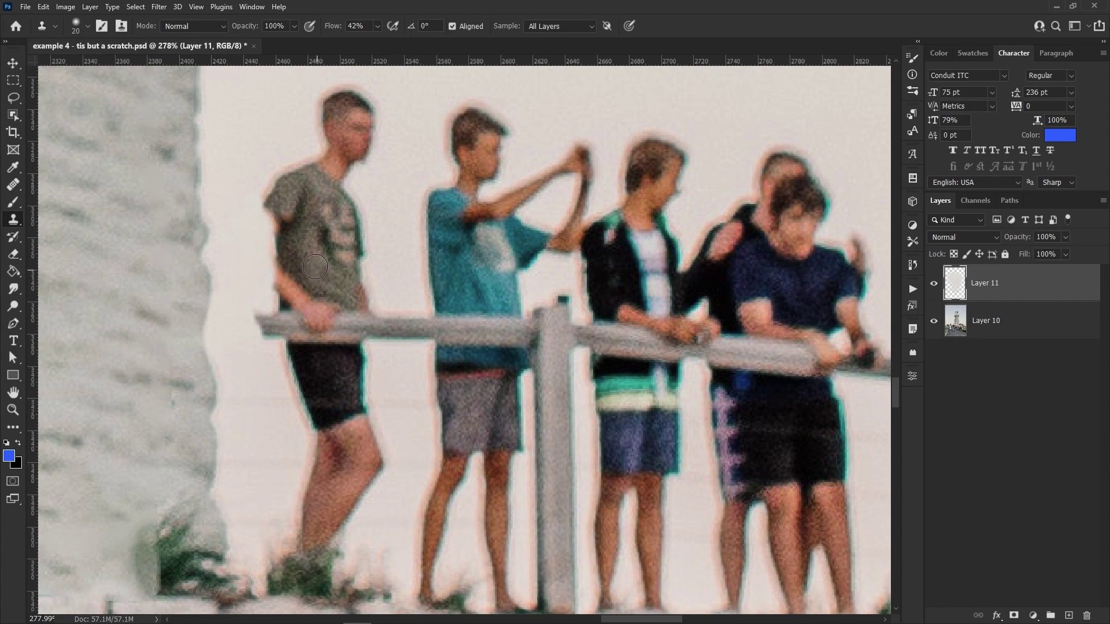
- Remove both raised arms of the man in the teal shirt by cloning shirt fabric and sky over them with a smaller Clone Stamp
scroll(376, 212, "up", 4)
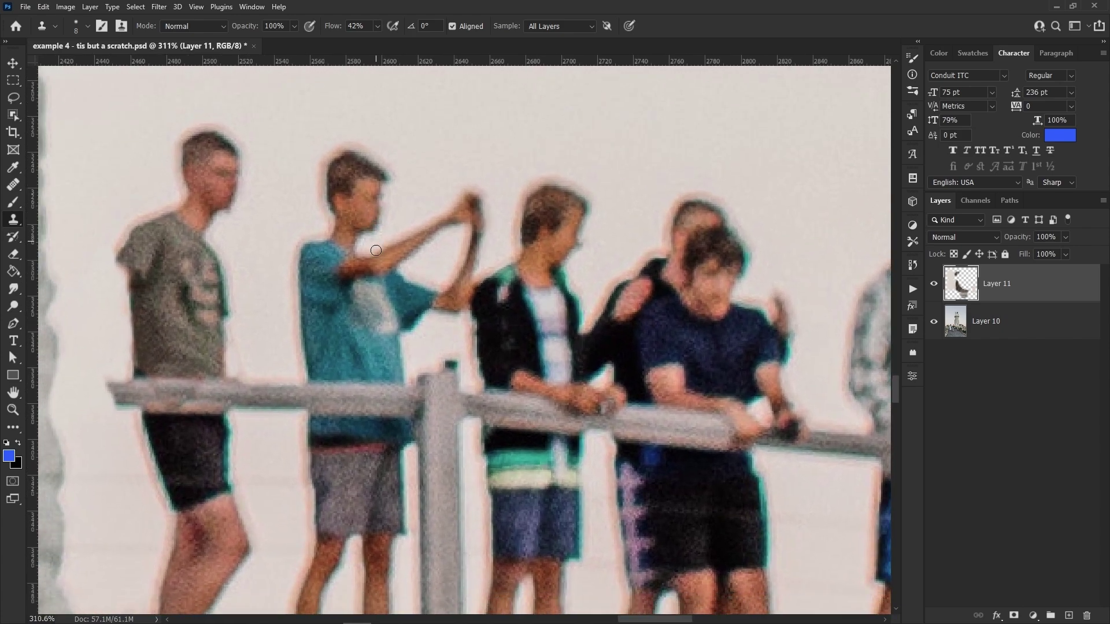
left_click_drag(349, 261, 373, 274)
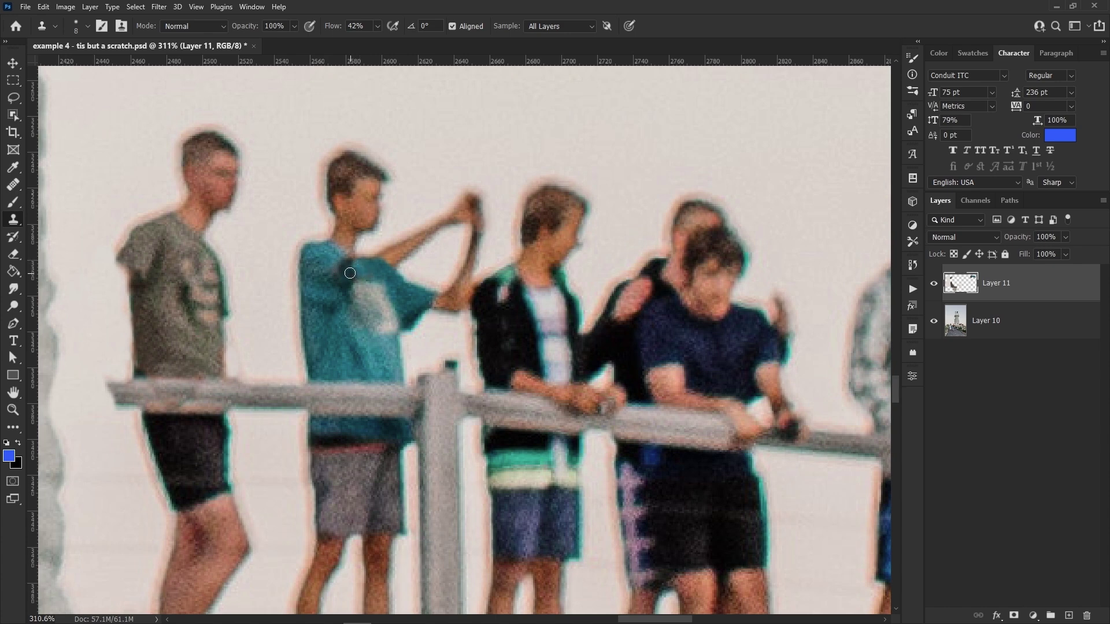
mouse_move(350, 273)
left_mouse_down()
mouse_move(392, 256)
mouse_move(399, 264)
mouse_move(387, 244)
mouse_move(401, 265)
left_mouse_up()
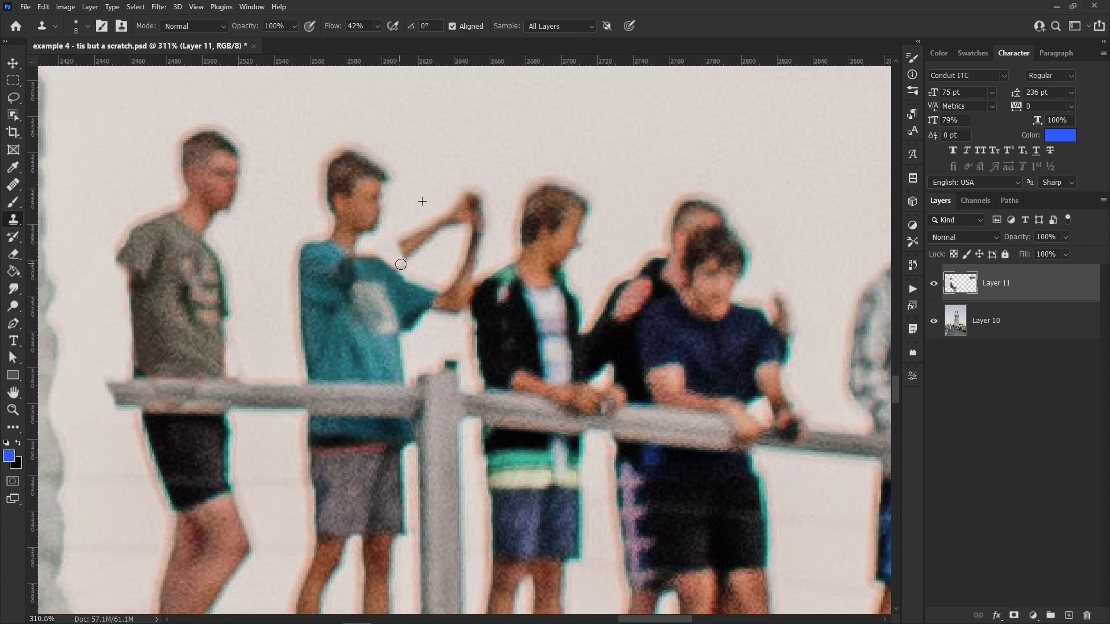
scroll(324, 347, "down", 5)
scroll(373, 292, "up", 5)
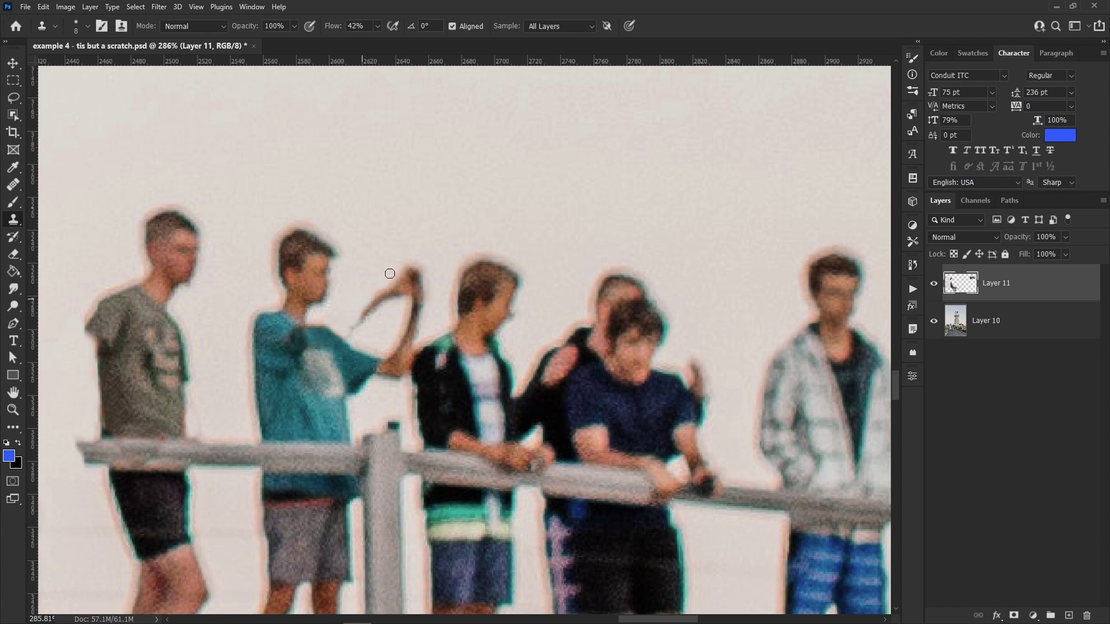
mouse_move(347, 337)
left_mouse_down()
mouse_move(387, 286)
mouse_move(403, 290)
mouse_move(417, 254)
left_mouse_up()
- Hide Layer 11 to compare the retouched men at the railing with the original photo
scroll(437, 279, "down", 3)
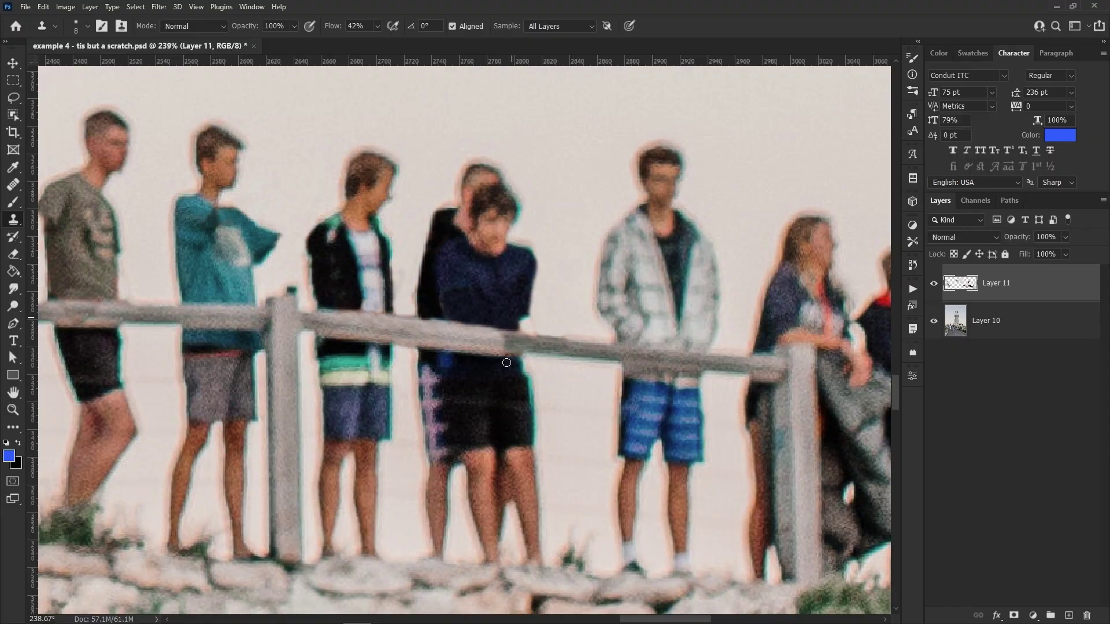
left_click(934, 284)
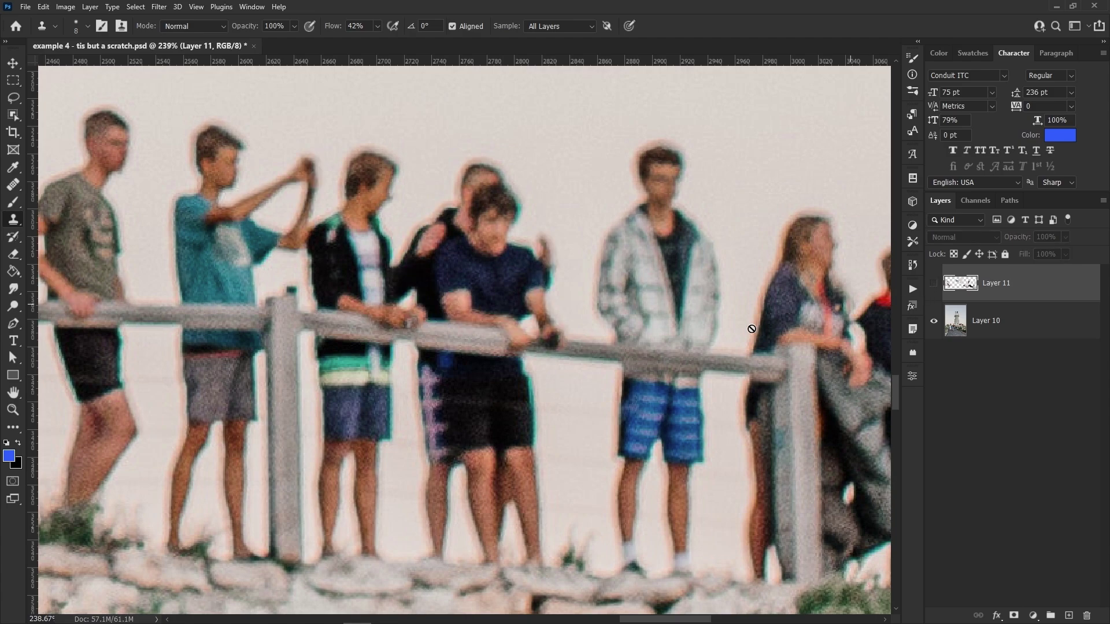